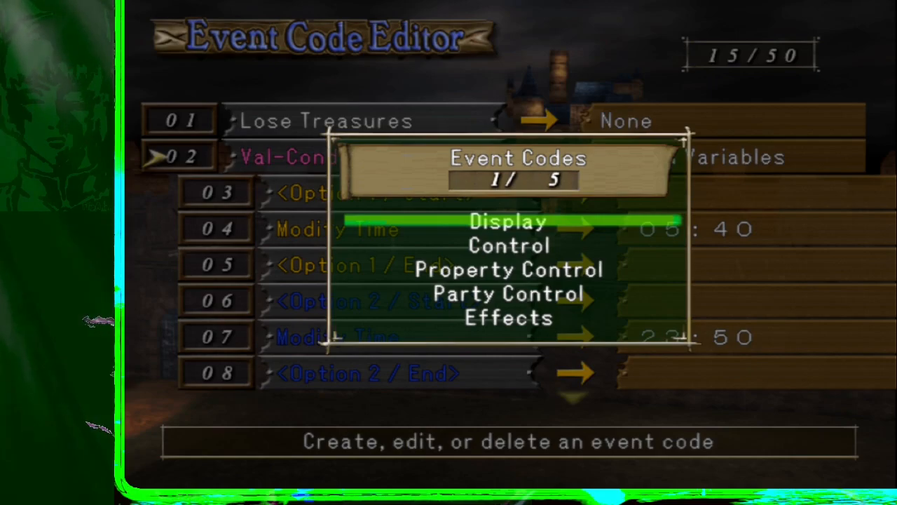
pyautogui.press('Down')
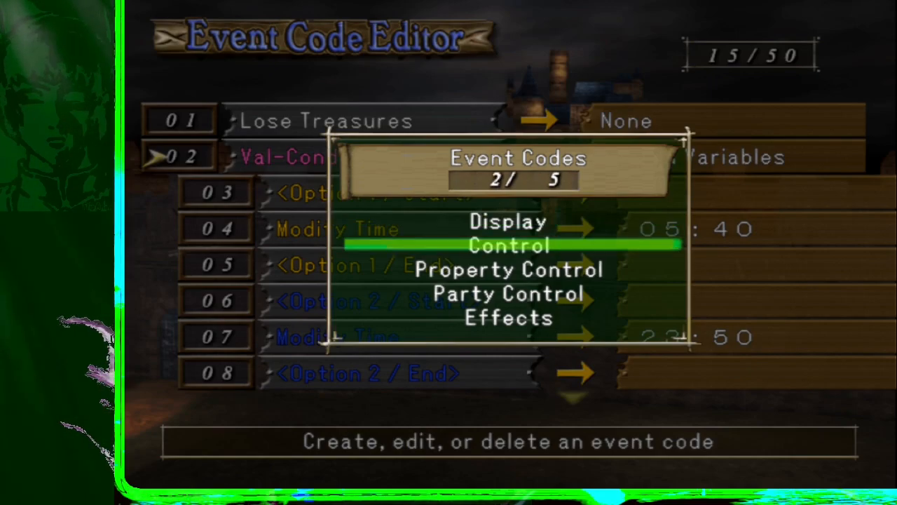
pyautogui.press('Return')
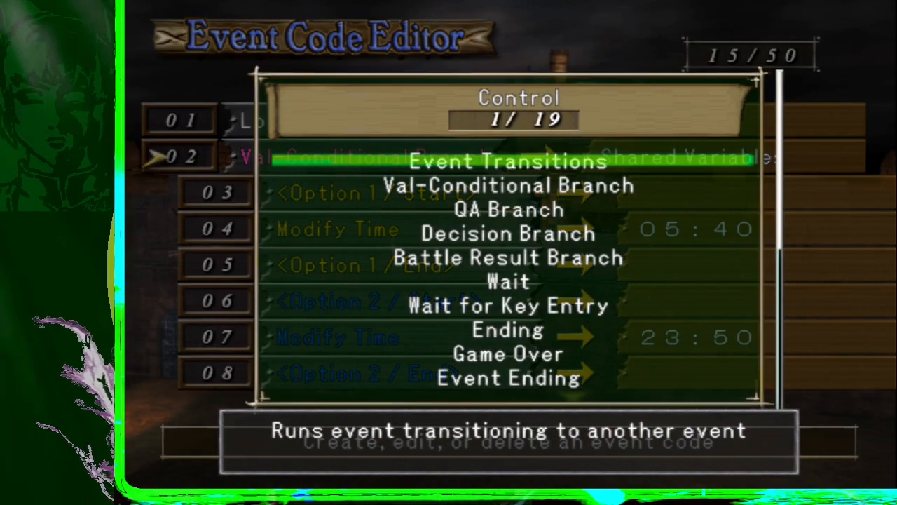
pyautogui.press('Down')
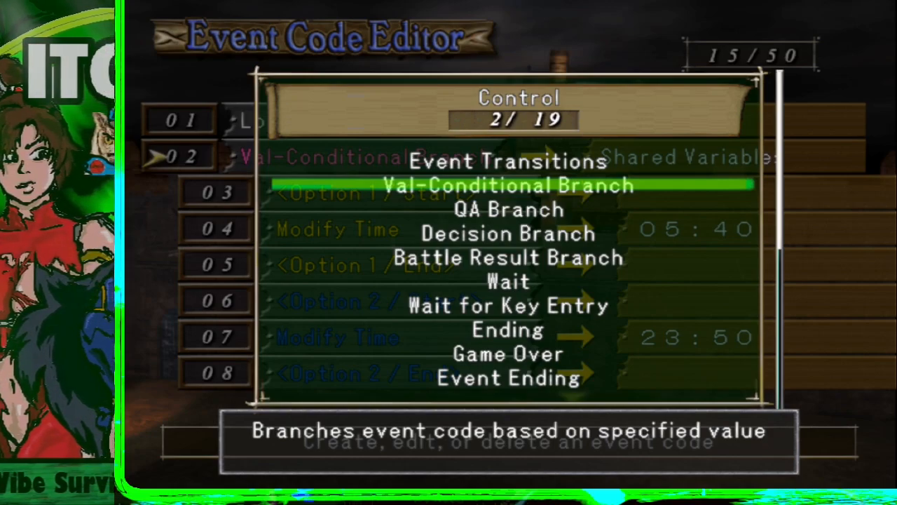
pyautogui.press('Escape')
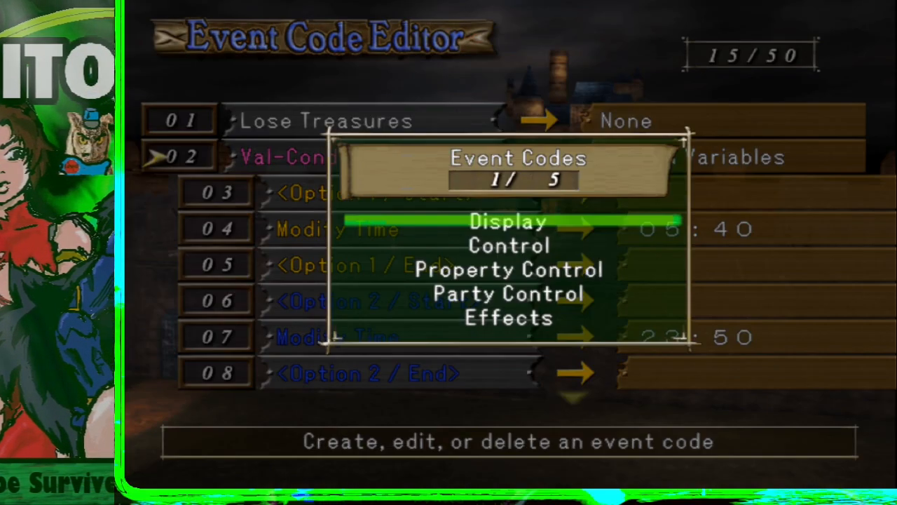
pyautogui.press('Return')
pyautogui.press('Down')
pyautogui.press('Escape')
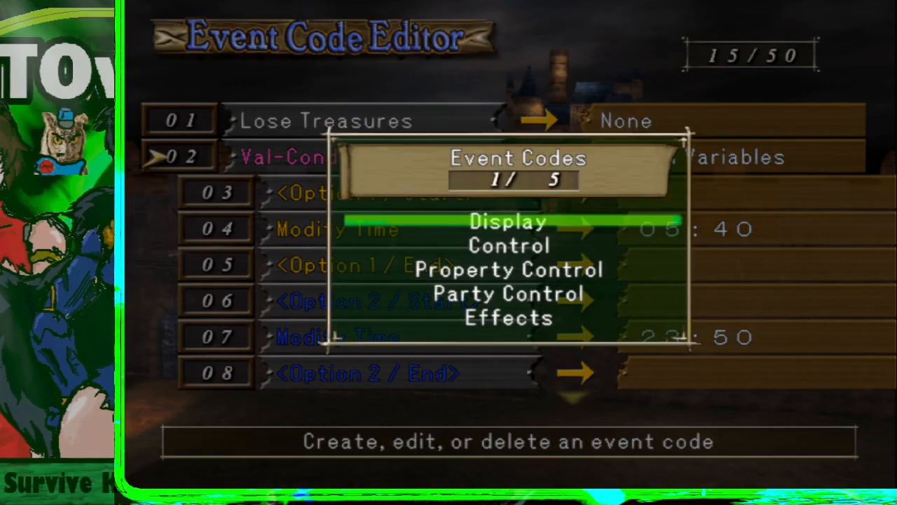
# Step: Check the option counts offered for a new Val-Conditional Branch event code, then return to the code list
pyautogui.press('Down')
pyautogui.press('Return')
pyautogui.press('Down')
pyautogui.press('Return')
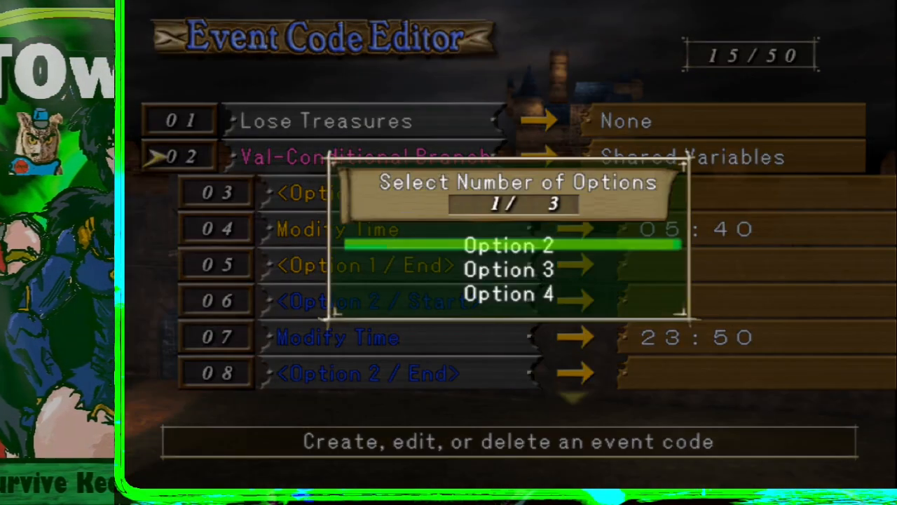
pyautogui.press('Down')
pyautogui.press('Up')
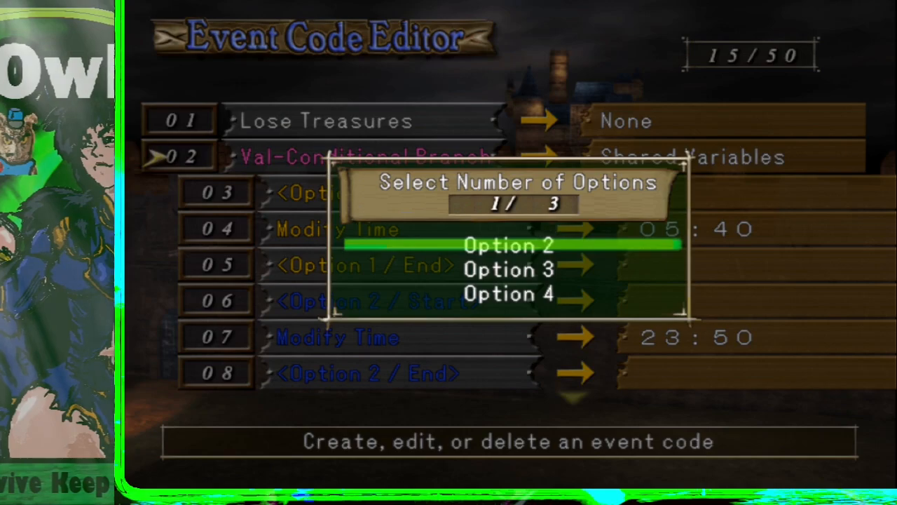
pyautogui.press('Down')
pyautogui.press('Down')
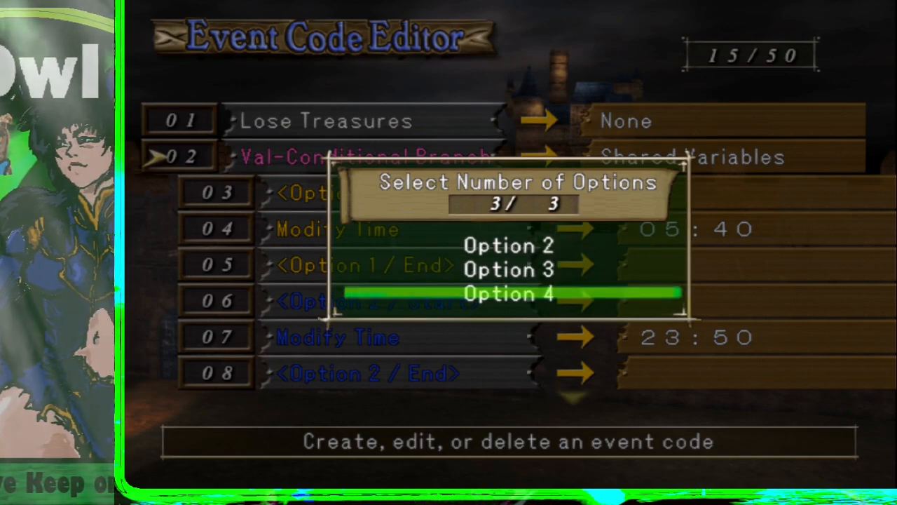
pyautogui.press('Return')
pyautogui.press('Down')
pyautogui.press('Up')
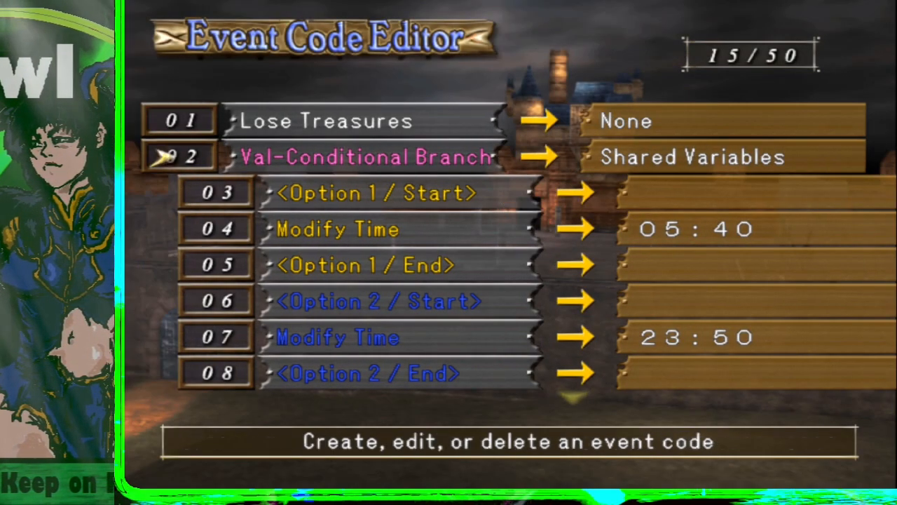
# Step: Review the existing Val-Conditional Branch's event codes from Option 1 through Option 4, including each Modify Time entry
pyautogui.press('Down')
pyautogui.press('Down')
pyautogui.press('Down')
pyautogui.press('Down')
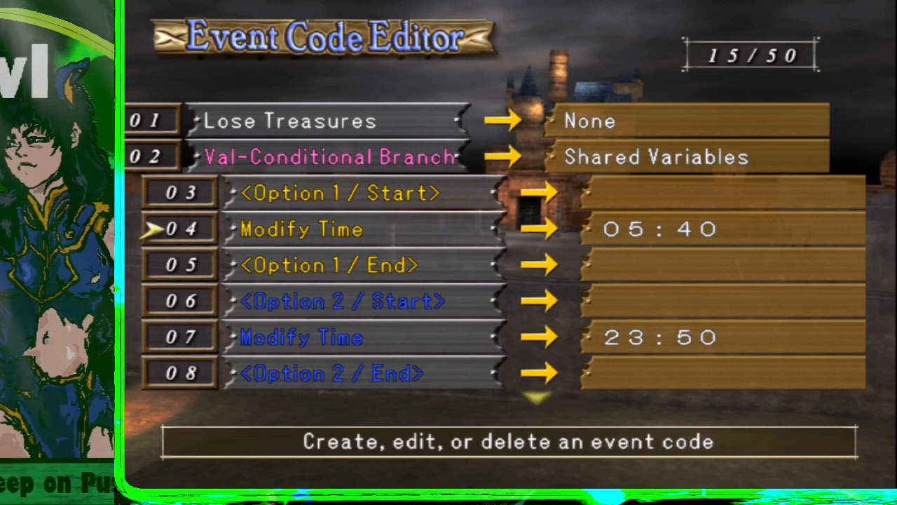
pyautogui.press('Down')
pyautogui.press('Down')
pyautogui.press('Down')
pyautogui.press('Down')
pyautogui.press('Down')
pyautogui.press('Down')
pyautogui.press('Down')
pyautogui.press('Down')
pyautogui.press('Down')
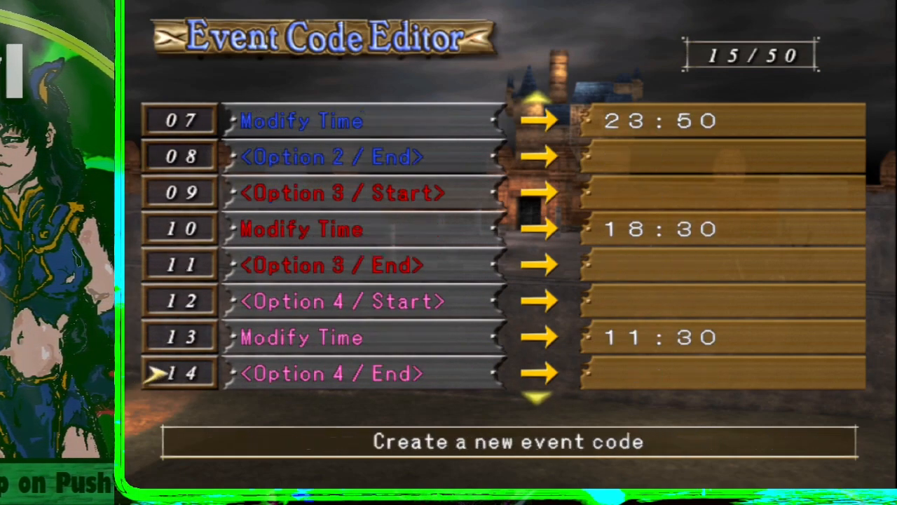
pyautogui.press('Up')
pyautogui.press('Up')
pyautogui.press('Up')
pyautogui.press('Up')
pyautogui.press('Up')
pyautogui.press('Up')
pyautogui.press('Up')
pyautogui.press('Up')
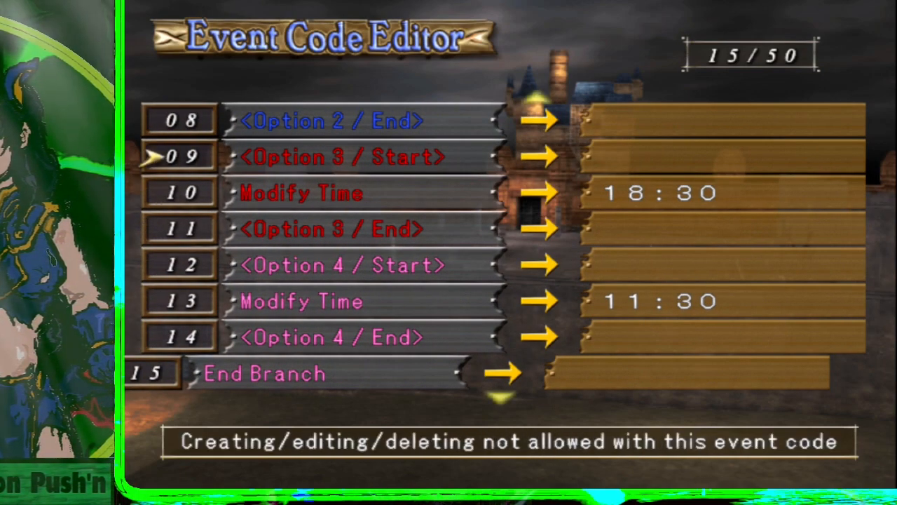
pyautogui.press('Up')
pyautogui.press('Up')
pyautogui.press('Up')
pyautogui.press('Up')
pyautogui.press('Up')
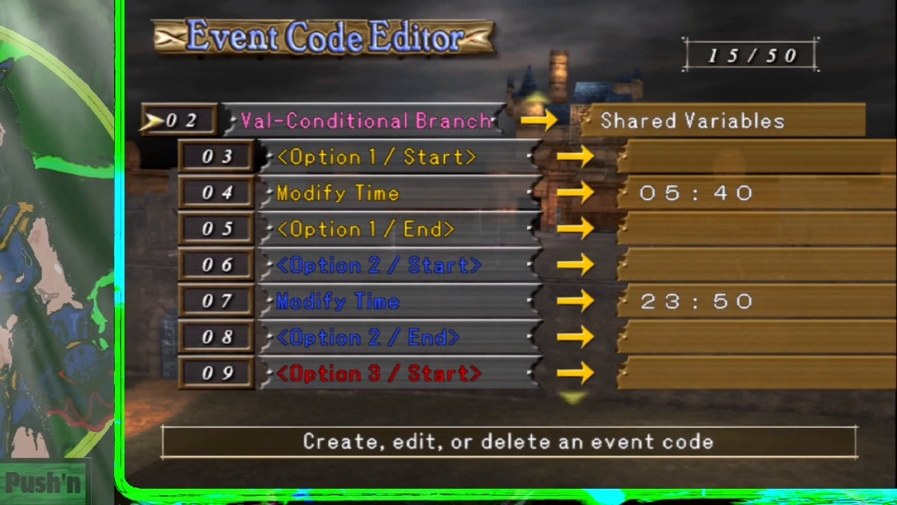
# Step: Open the settings of the existing Val-Conditional Branch event code 02
pyautogui.press('Return')
pyautogui.press('Down')
pyautogui.press('Return')
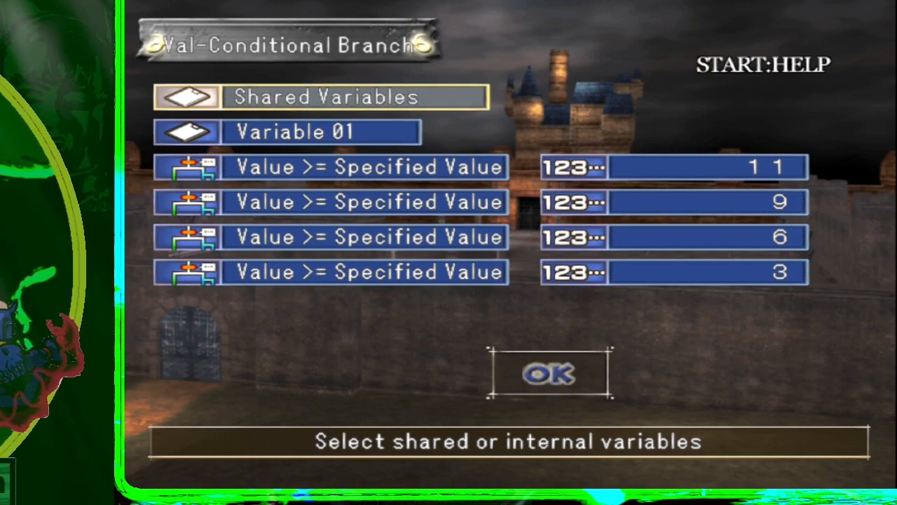
pyautogui.press('Down')
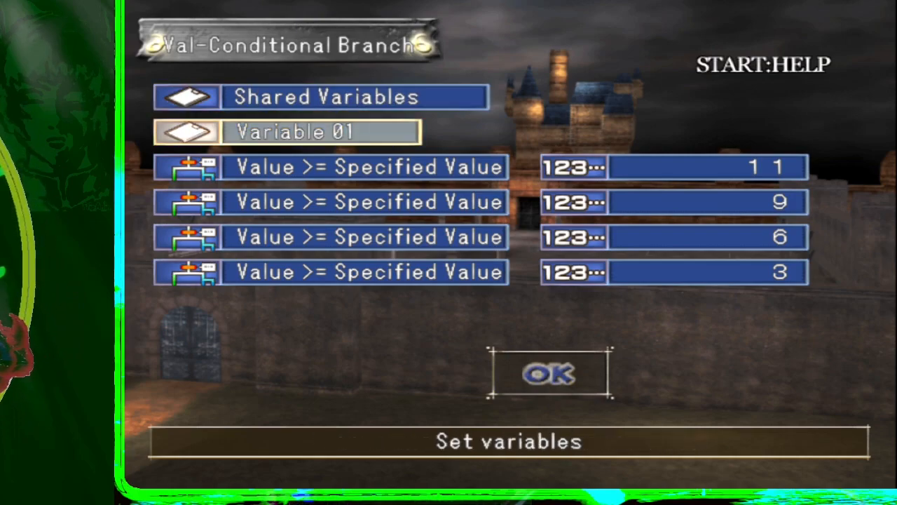
pyautogui.press('Up')
# Step: Look through the branch's variable sources, including the field and character entries, and choose Shared Variables
pyautogui.press('Return')
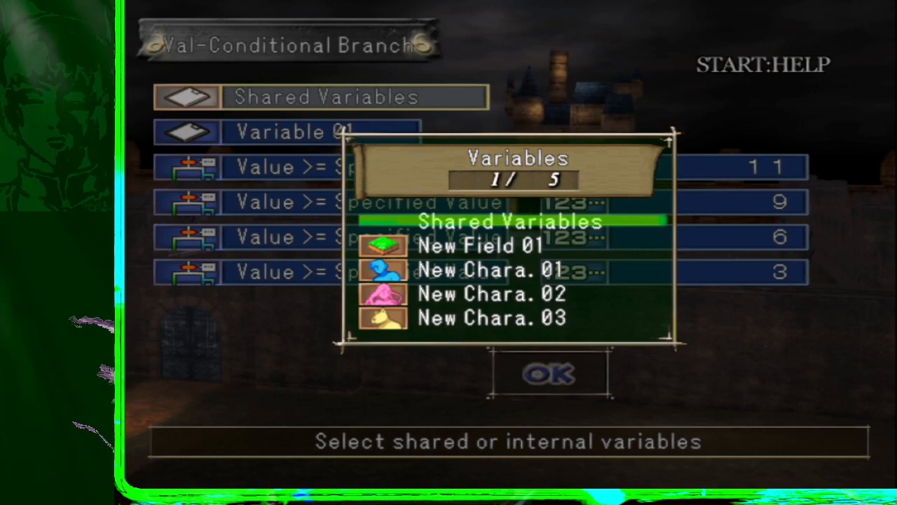
pyautogui.press('Down')
pyautogui.press('Down')
pyautogui.press('Down')
pyautogui.press('Down')
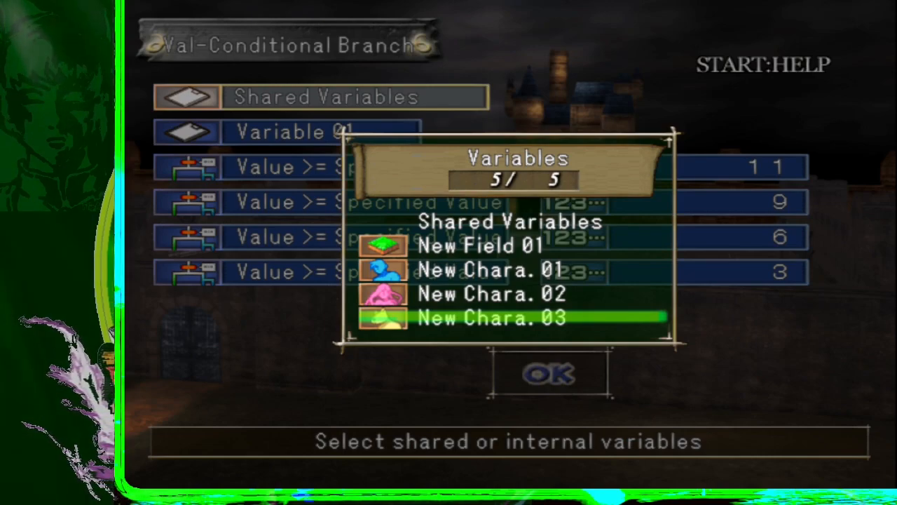
pyautogui.press('Down')
pyautogui.press('Down')
pyautogui.press('Down')
pyautogui.press('Down')
pyautogui.press('Down')
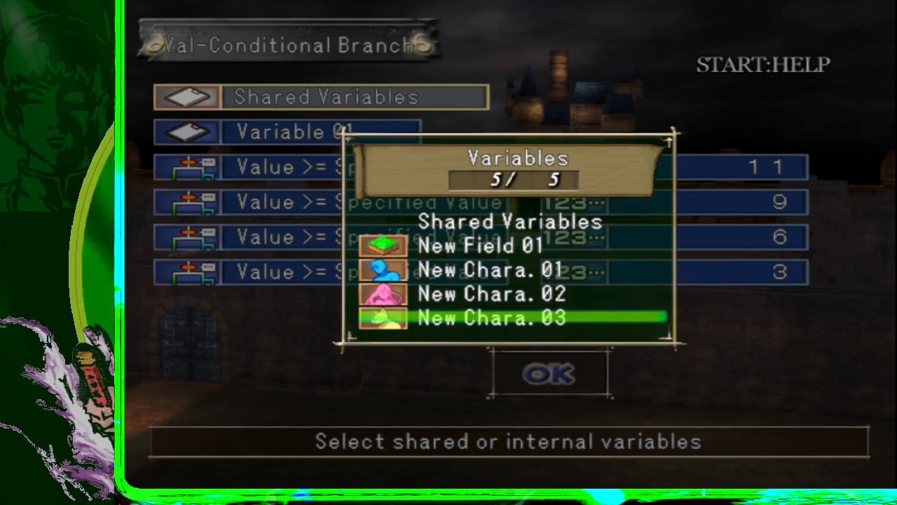
pyautogui.press('Up')
pyautogui.press('Up')
pyautogui.press('Up')
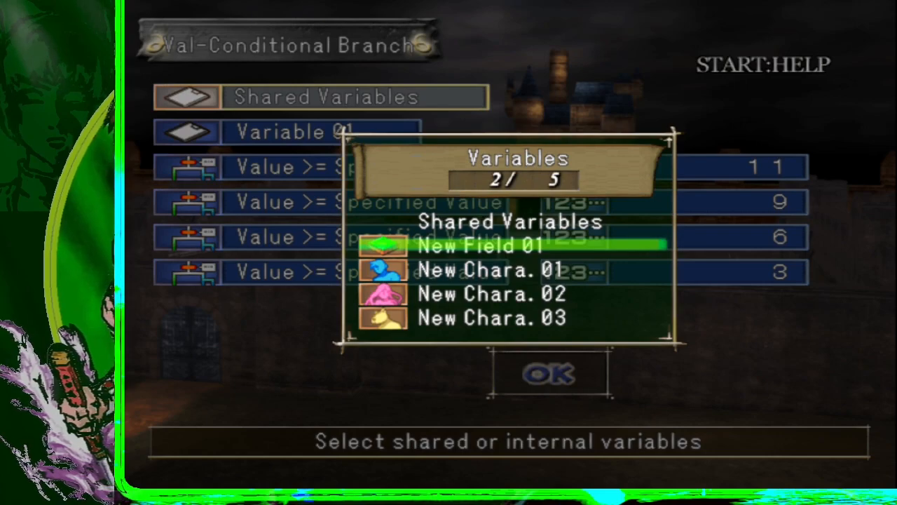
pyautogui.press('Up')
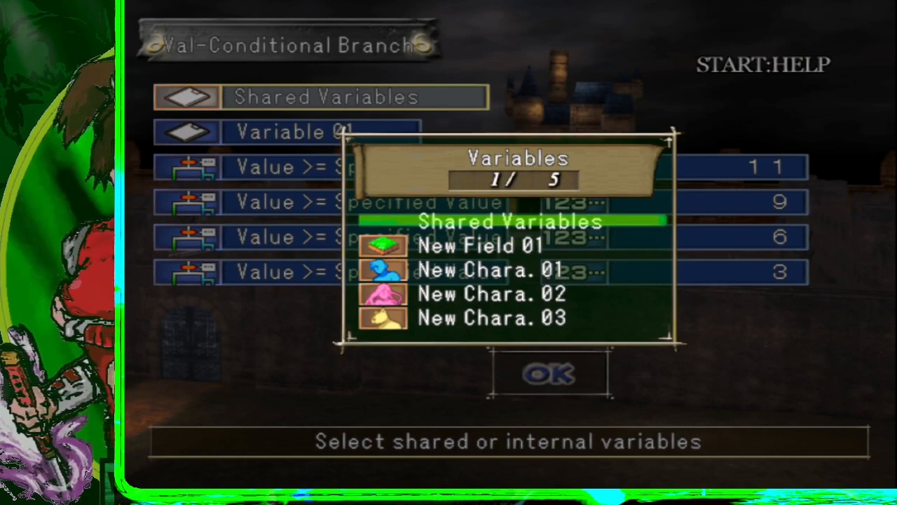
pyautogui.press('Down')
pyautogui.press('Down')
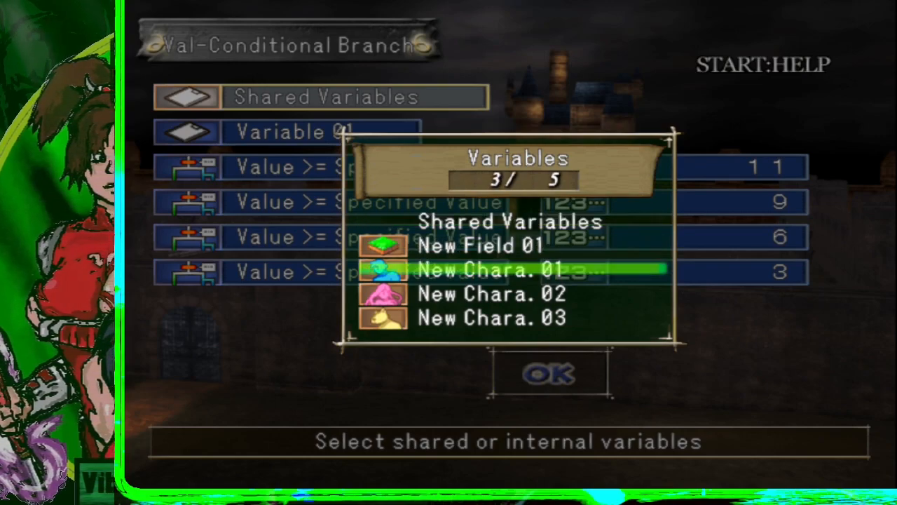
pyautogui.press('Down')
pyautogui.press('Up')
pyautogui.press('Up')
pyautogui.press('Up')
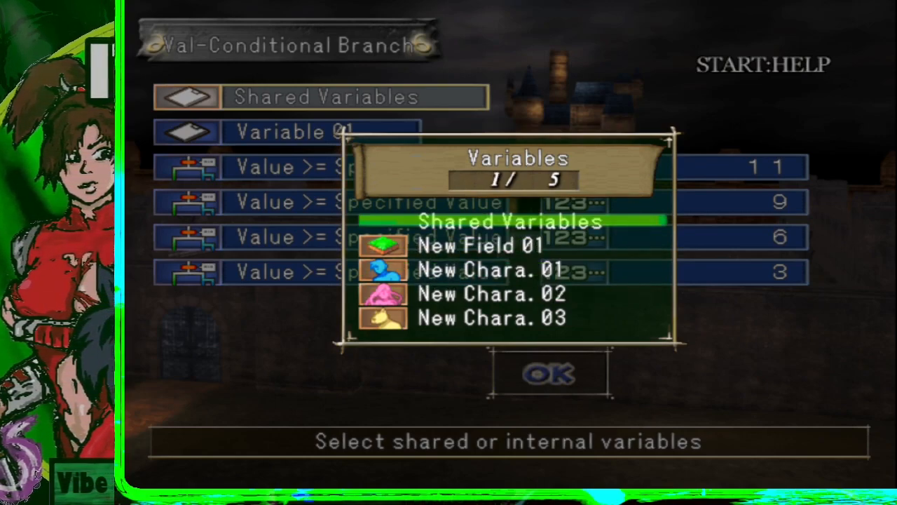
pyautogui.press('Down')
pyautogui.press('Down')
pyautogui.press('Down')
pyautogui.press('Down')
pyautogui.press('Down')
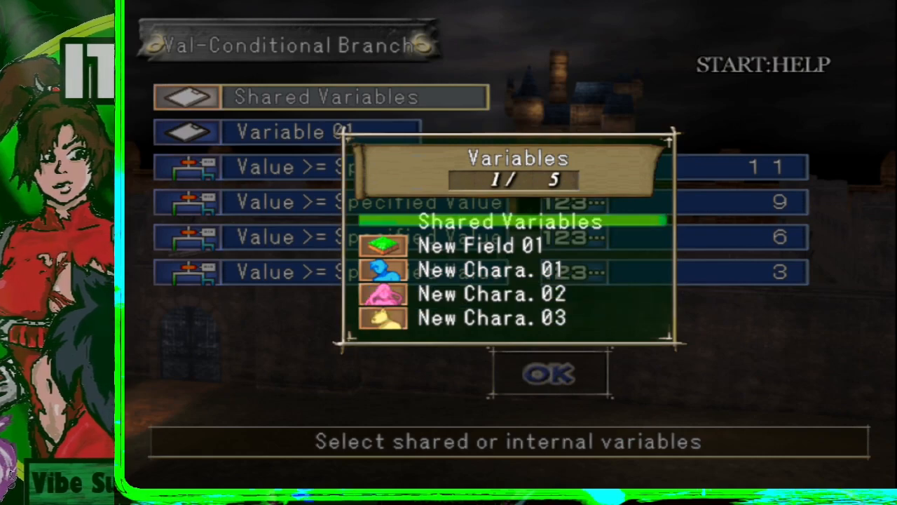
pyautogui.press('Down')
pyautogui.press('Down')
pyautogui.press('Down')
pyautogui.press('Down')
pyautogui.press('Down')
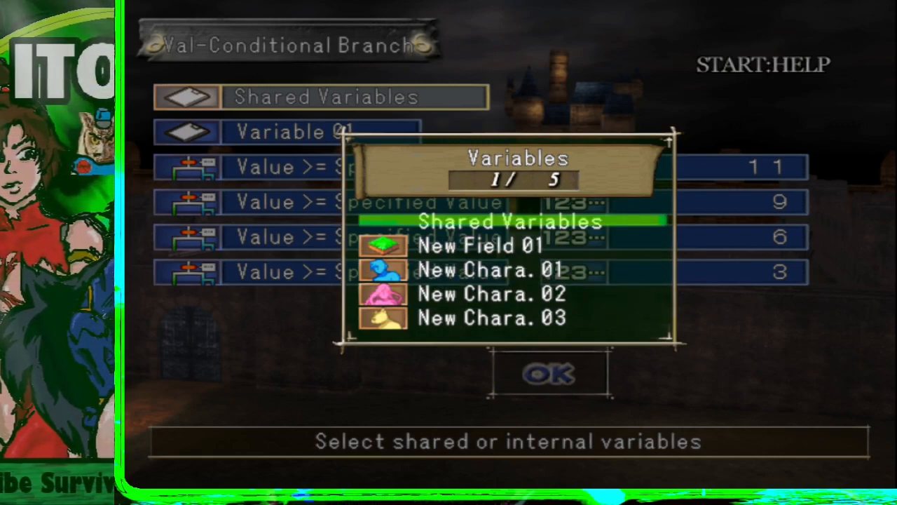
pyautogui.press('Return')
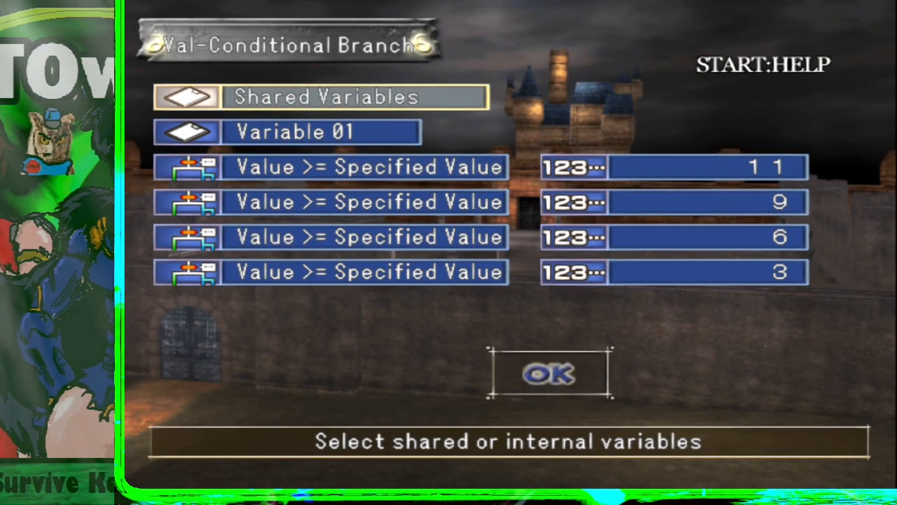
# Step: Check the range of variable numbers offered for the branch and choose Variable 01
pyautogui.press('Down')
pyautogui.press('Return')
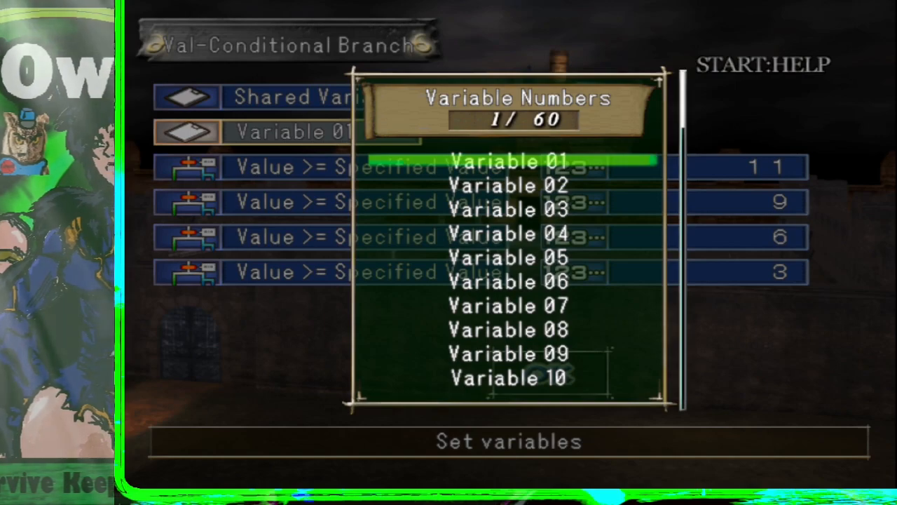
pyautogui.press('Up')
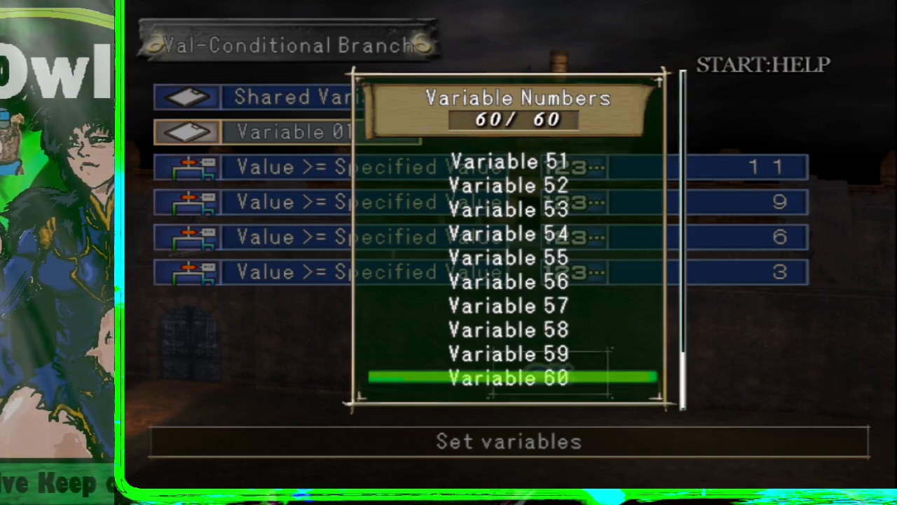
pyautogui.press('Down')
pyautogui.press('Up')
pyautogui.press('Down')
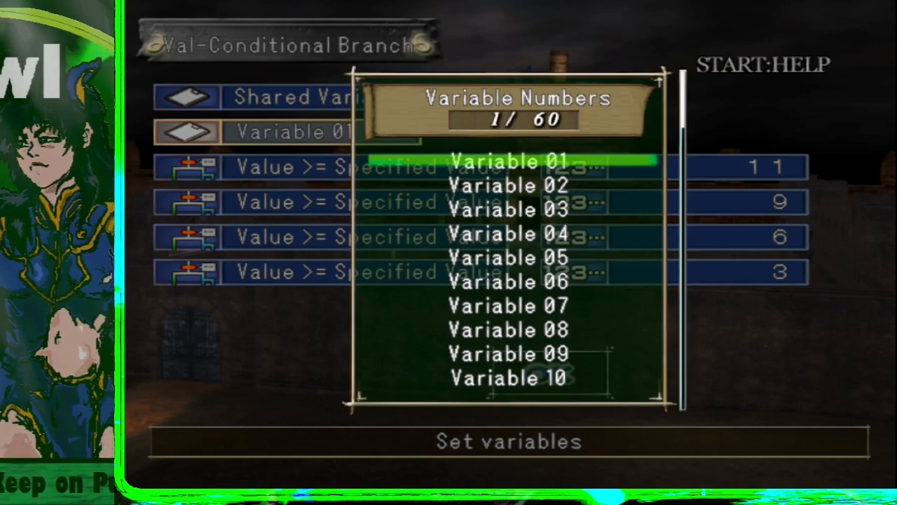
pyautogui.press('Return')
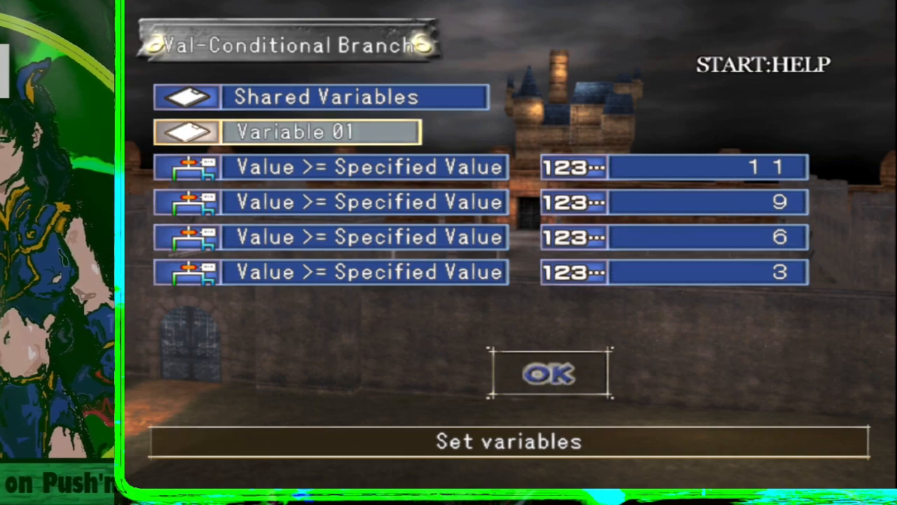
# Step: Examine the decision types set for the four options of the conditional branch
pyautogui.press('Down')
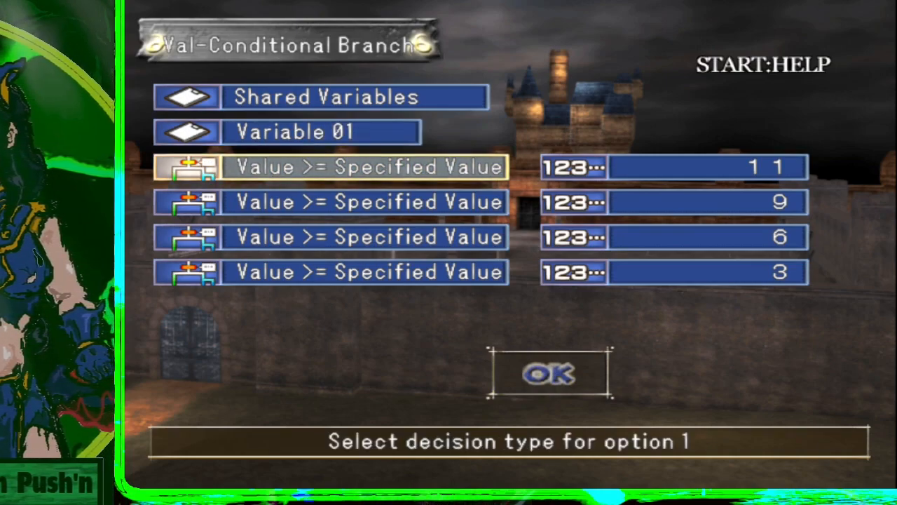
pyautogui.press('Down')
pyautogui.press('Down')
pyautogui.press('Down')
pyautogui.press('Down')
pyautogui.press('Up')
pyautogui.press('Up')
pyautogui.press('Up')
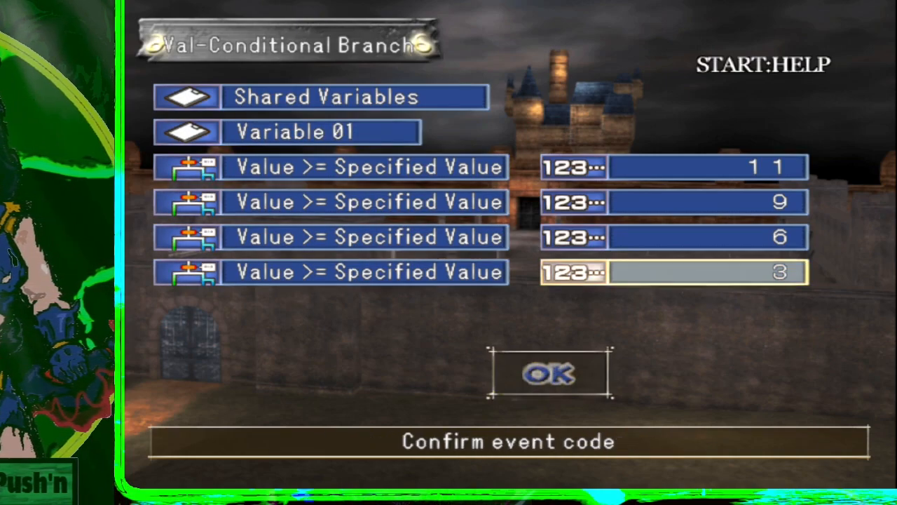
pyautogui.press('Left')
pyautogui.press('Up')
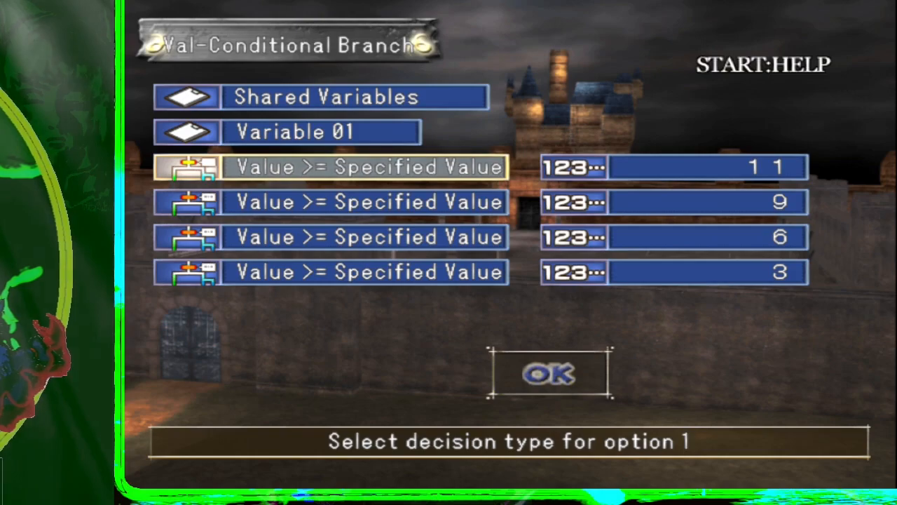
# Step: Examine the decision values assigned to the branch's options and the order they follow
pyautogui.press('Right')
pyautogui.press('Down')
pyautogui.press('Down')
pyautogui.press('Down')
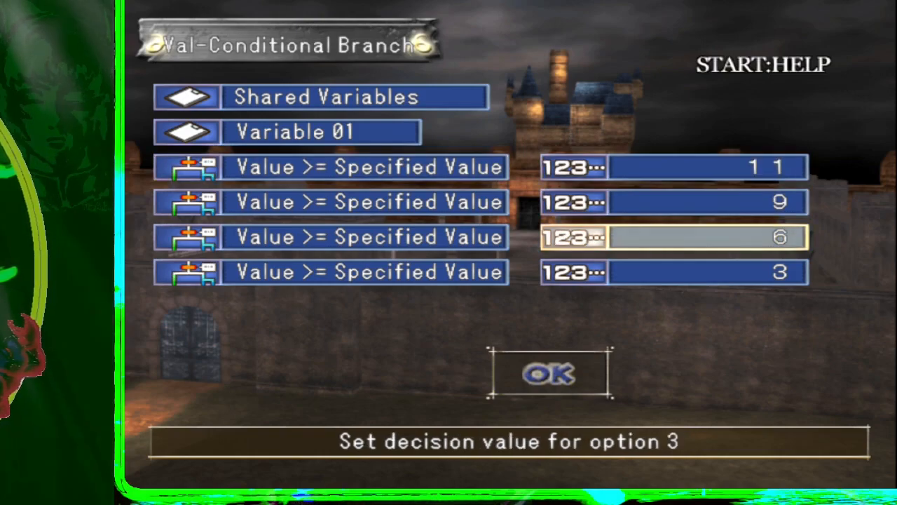
pyautogui.press('Up')
pyautogui.press('Up')
pyautogui.press('Up')
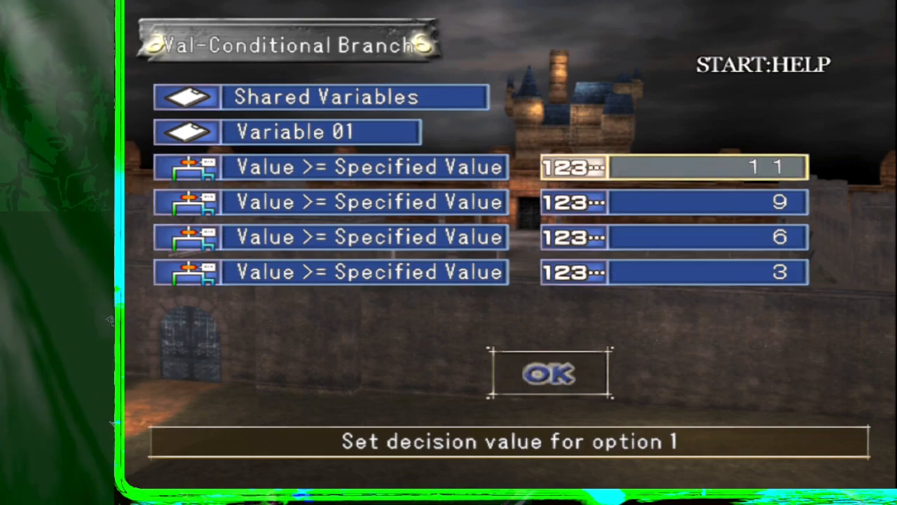
pyautogui.press('Down')
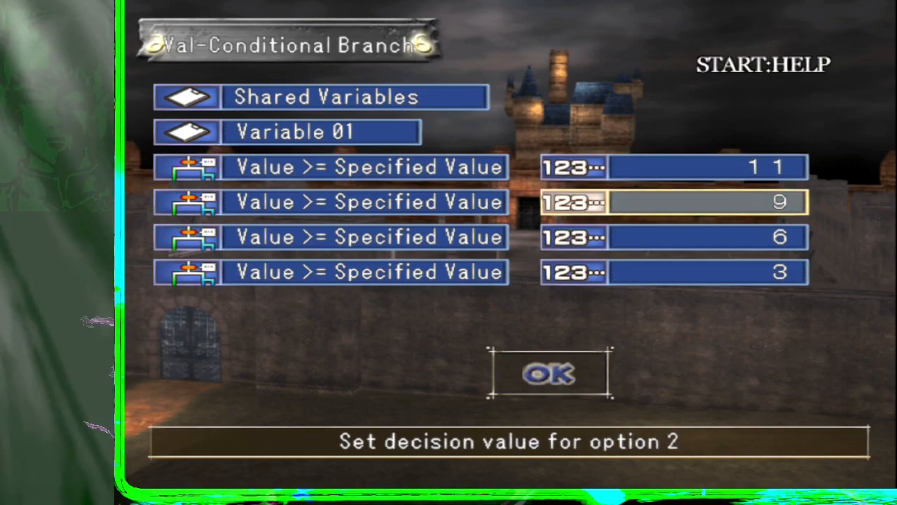
# Step: Accept the Val-Conditional Branch settings and open the event code actions for line 01, Lose Treasures
pyautogui.press('Left')
pyautogui.press('Up')
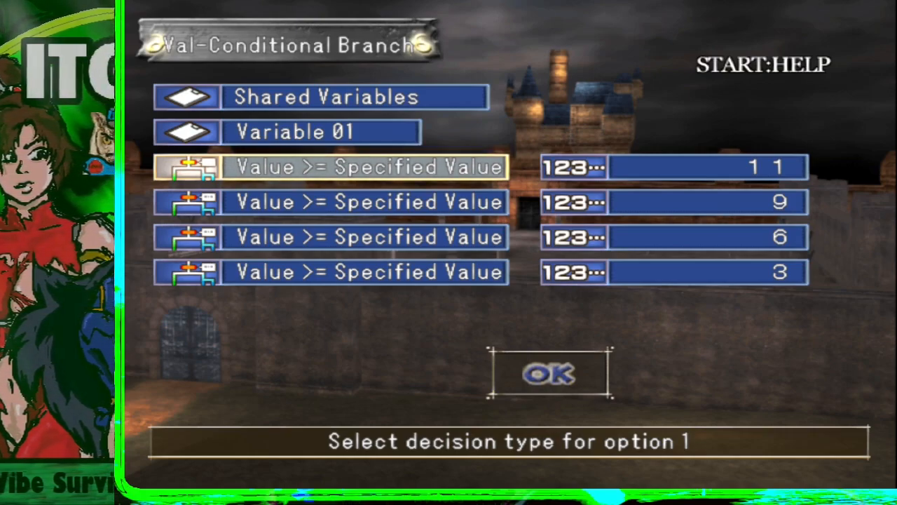
pyautogui.press('Down')
pyautogui.press('Down')
pyautogui.press('Down')
pyautogui.press('Down')
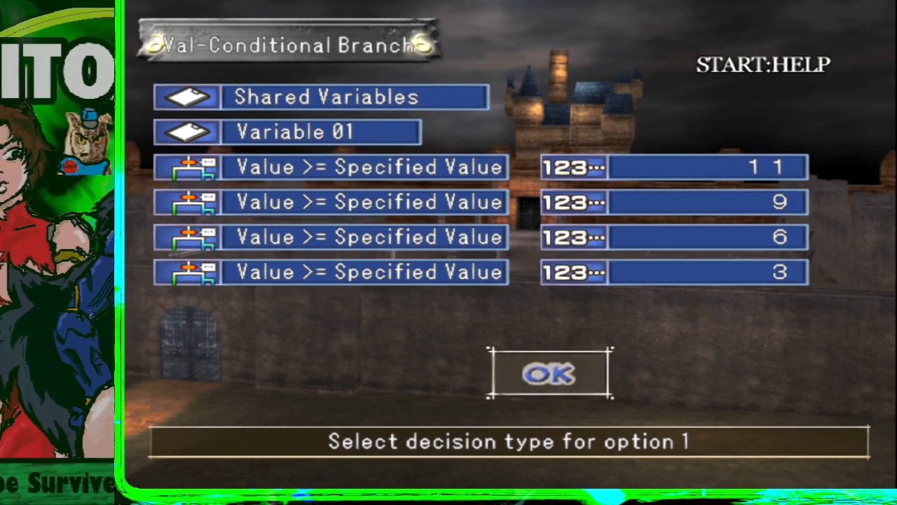
pyautogui.press('Up')
pyautogui.press('Return')
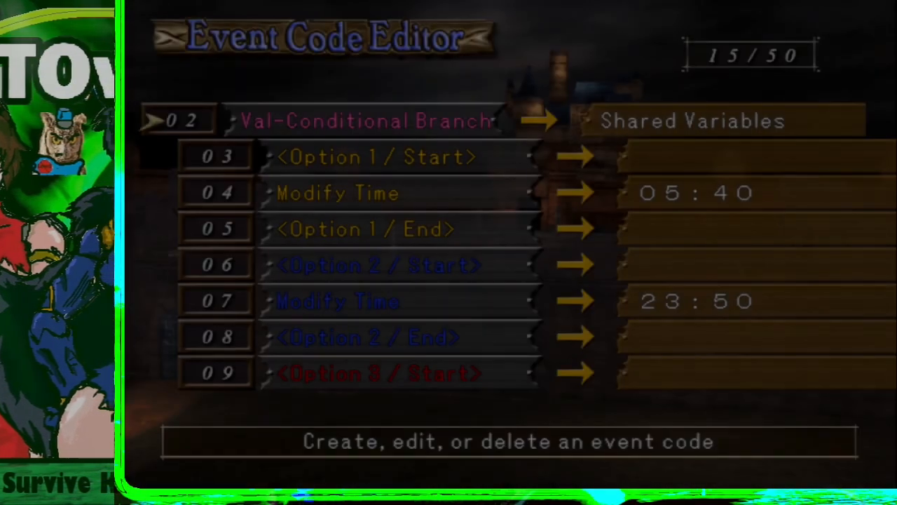
pyautogui.press('Up')
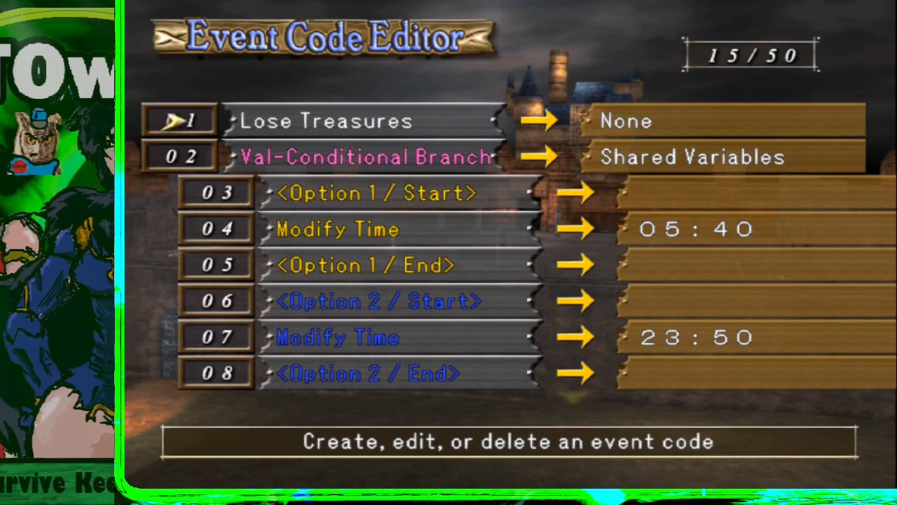
pyautogui.press('Return')
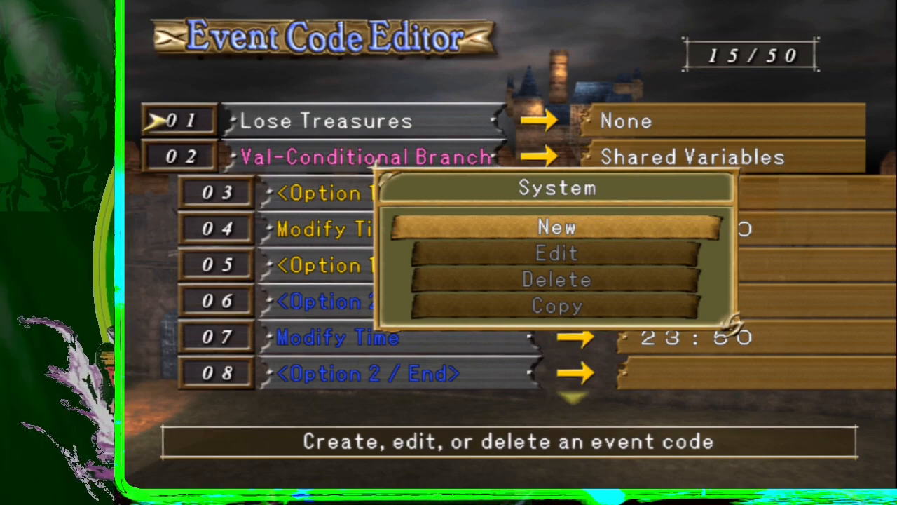
# Step: Switch to the notes document and change the "Shared Values" heading to "Shared Variables"
pyautogui.hotkey('alt', 'Tab')
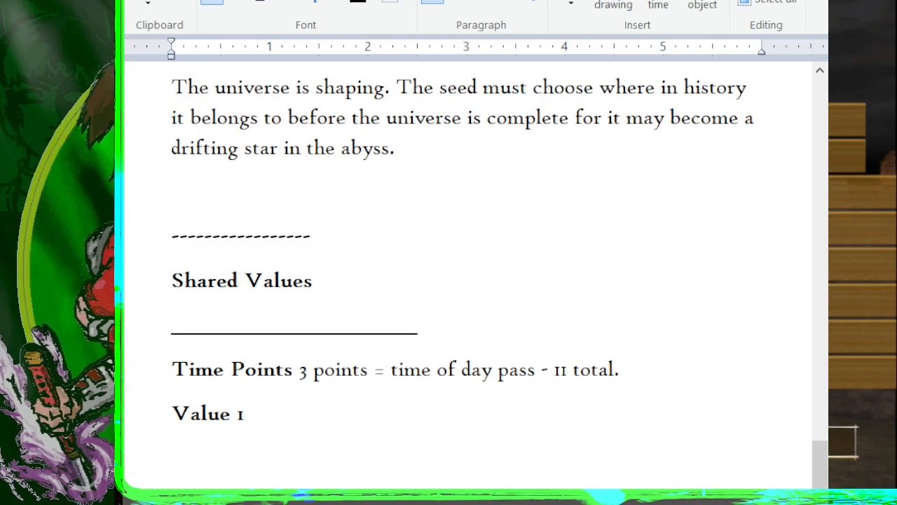
pyautogui.press('BackSpace')
pyautogui.press('BackSpace')
pyautogui.press('BackSpace')
pyautogui.press('BackSpace')
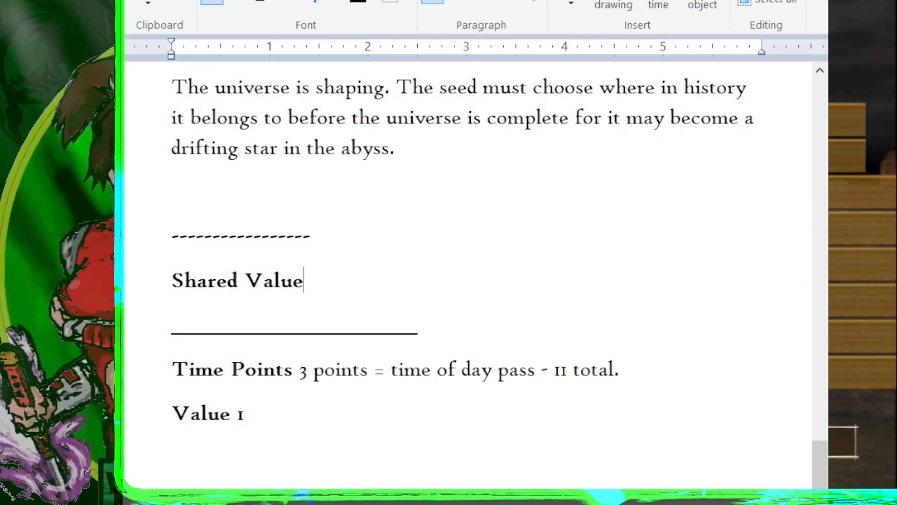
pyautogui.write('riavl')
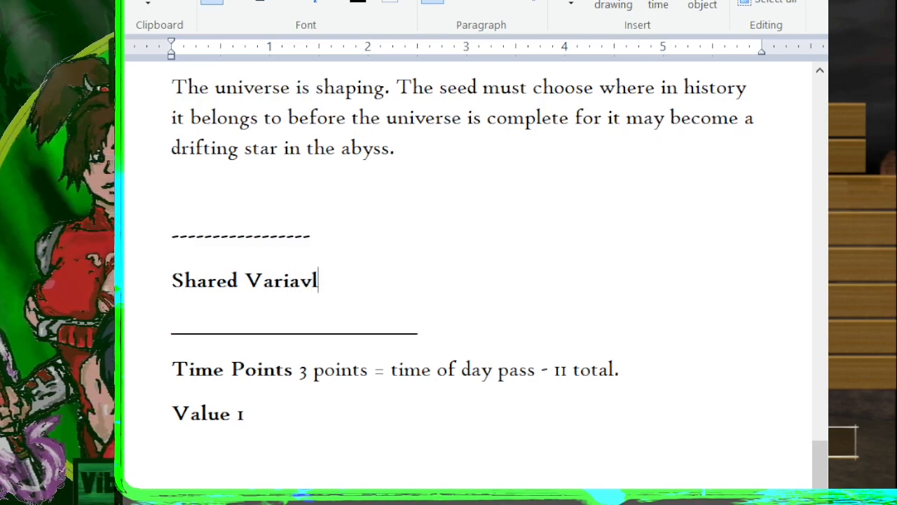
pyautogui.press('BackSpace')
pyautogui.press('BackSpace')
pyautogui.write('bles')
# Step: Change the "Value 1" label under the Time Points note to "Variable 1"
pyautogui.press('Down')
pyautogui.press('Down')
pyautogui.press('Down')
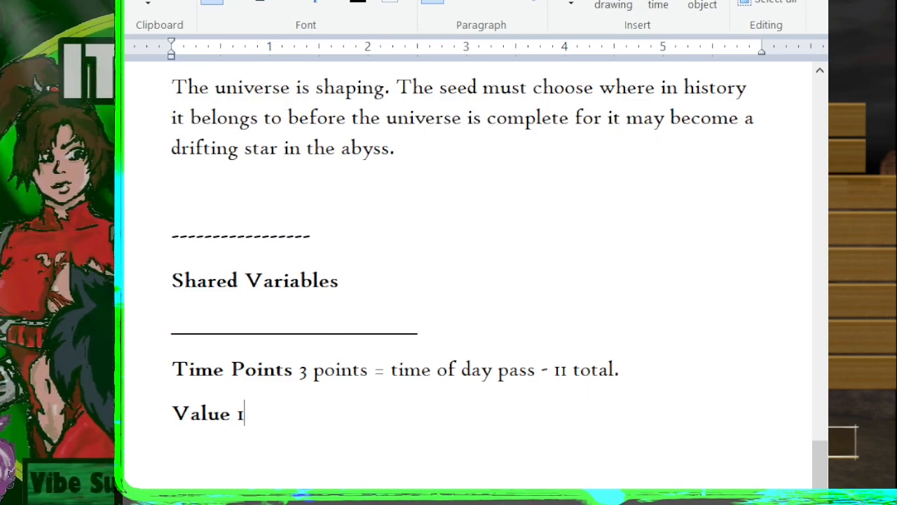
pyautogui.press('Left')
pyautogui.press('Left')
pyautogui.press('Left')
pyautogui.press('Right')
pyautogui.press('Right')
pyautogui.press('Right')
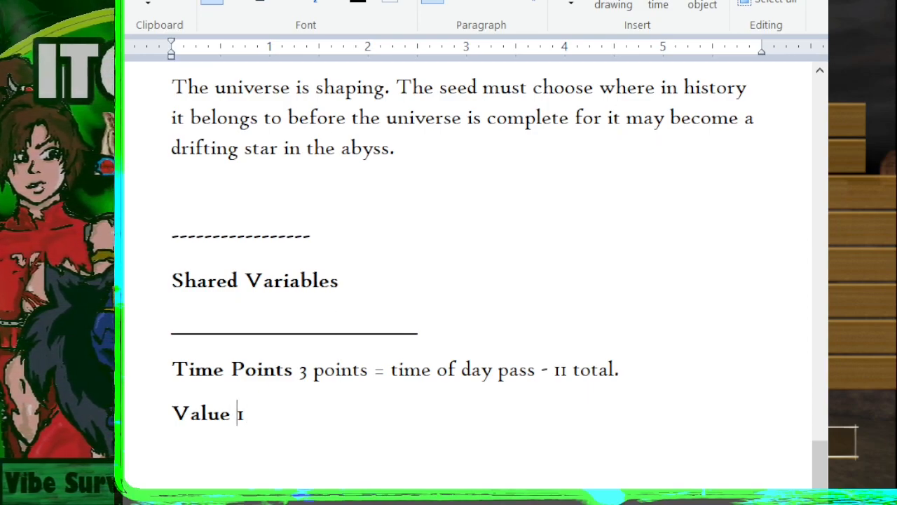
pyautogui.press('Left')
pyautogui.press('BackSpace')
pyautogui.press('BackSpace')
pyautogui.press('BackSpace')
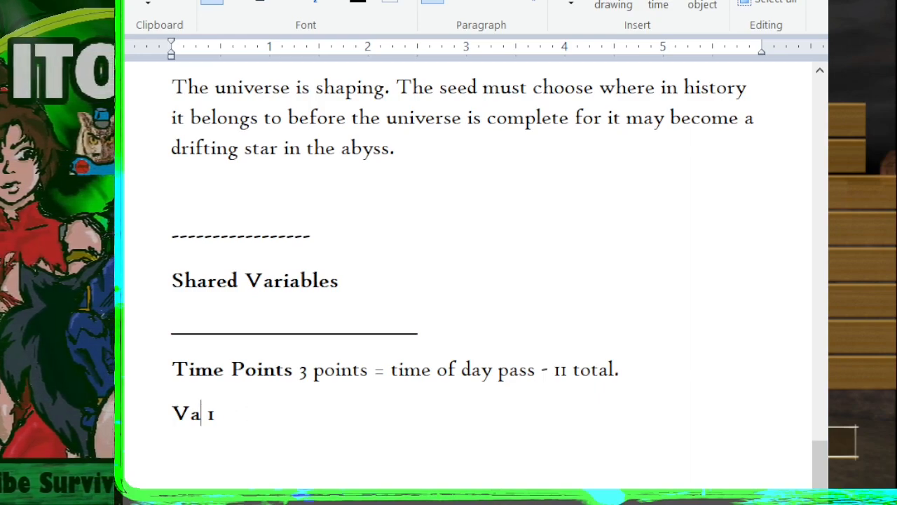
pyautogui.write('r')
pyautogui.write('iable')
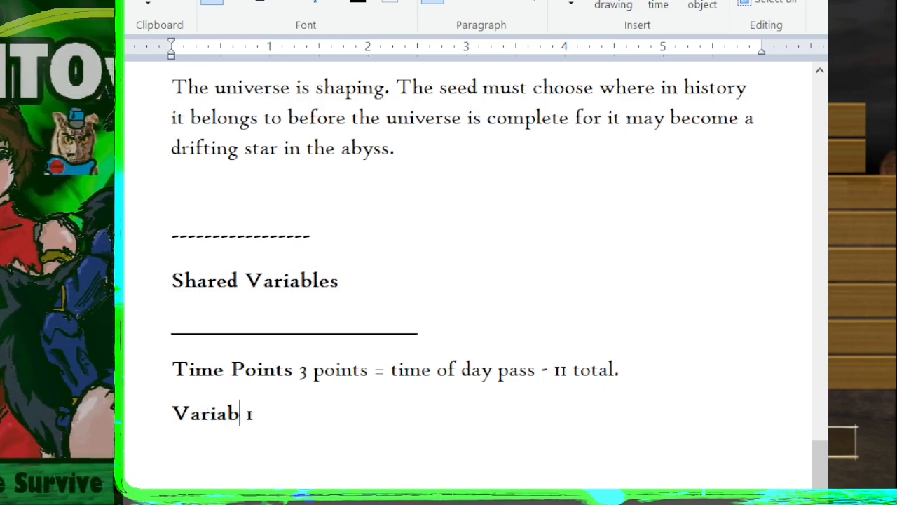
pyautogui.press('Right')
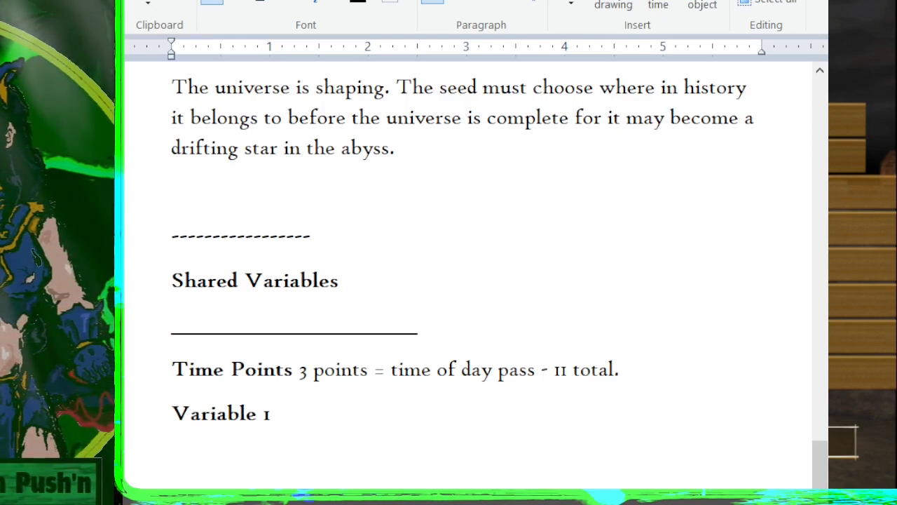
# Step: Switch back to the Event Code Editor and start a new event code at line 01 from the Property Control category
pyautogui.hotkey('alt', 'Tab')
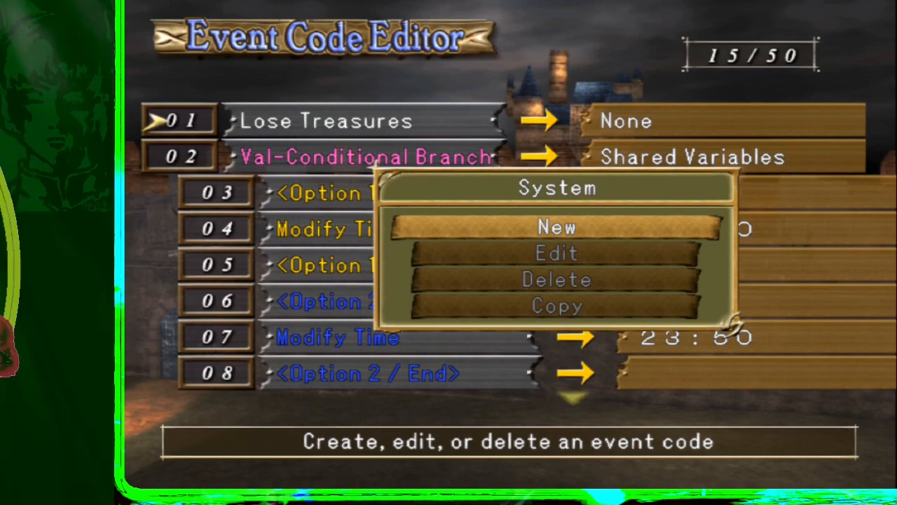
pyautogui.press('Return')
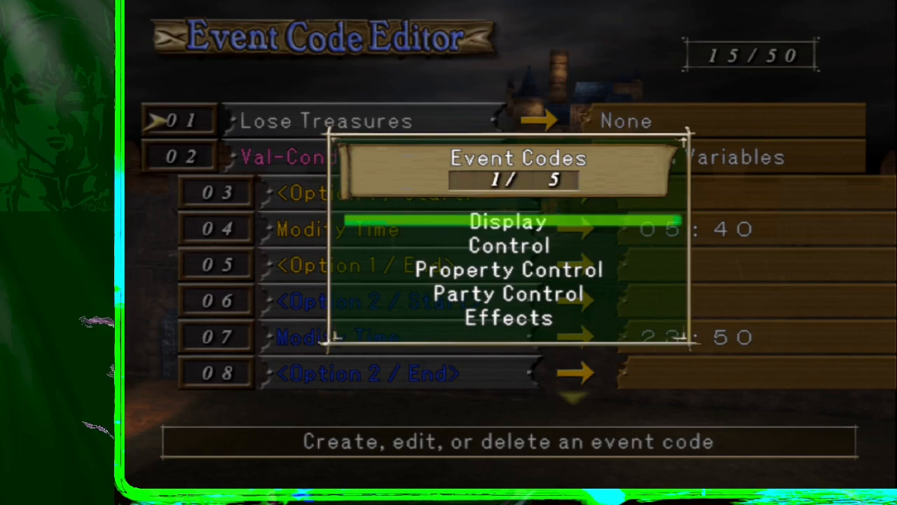
pyautogui.press('Down')
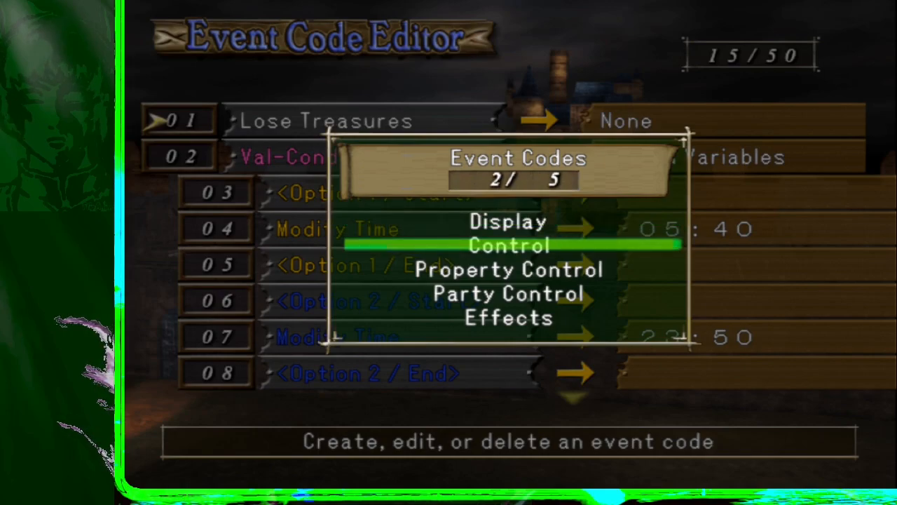
pyautogui.press('Down')
pyautogui.press('Return')
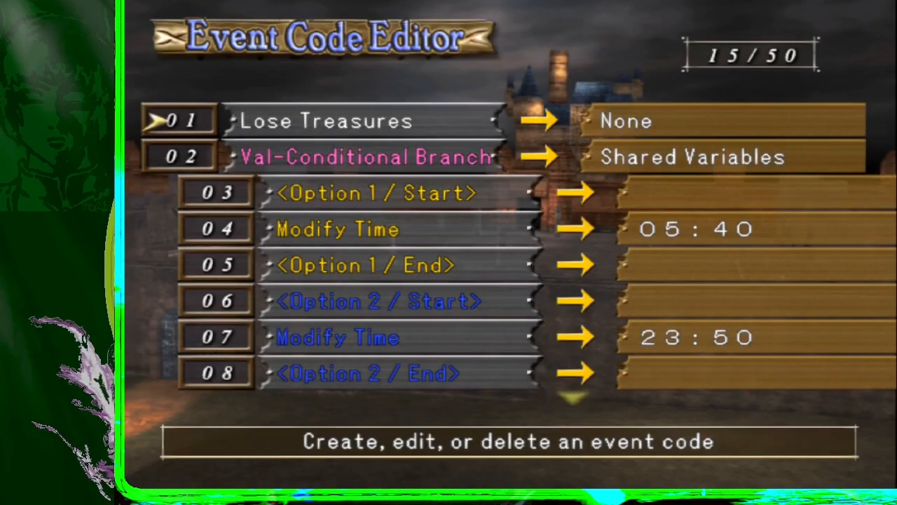
# Step: Look through the Property Control codes and examine the descriptions of the shared variable codes, from Modify to Copy Shared Var
pyautogui.press('Down')
pyautogui.press('Down')
pyautogui.press('Down')
pyautogui.press('Down')
pyautogui.press('Down')
pyautogui.press('Down')
pyautogui.press('Down')
pyautogui.press('Down')
pyautogui.press('Down')
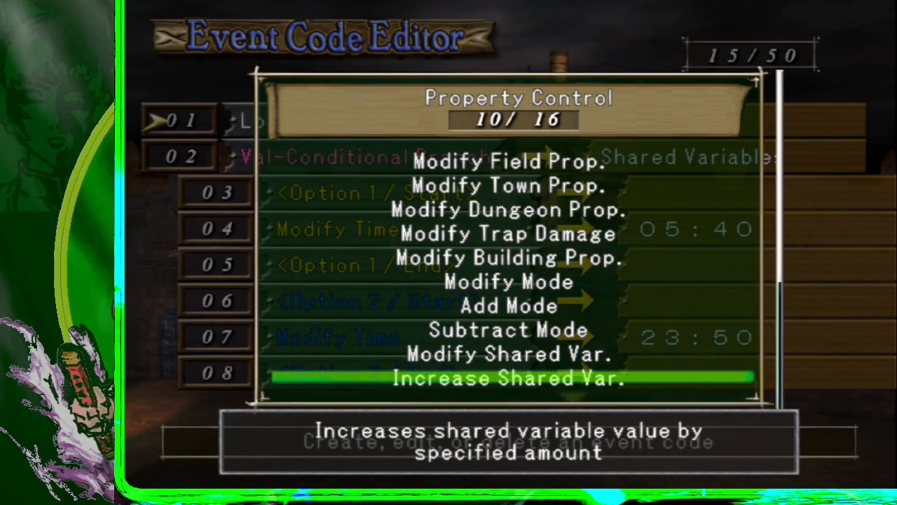
pyautogui.press('Down')
pyautogui.press('Up')
pyautogui.press('Up')
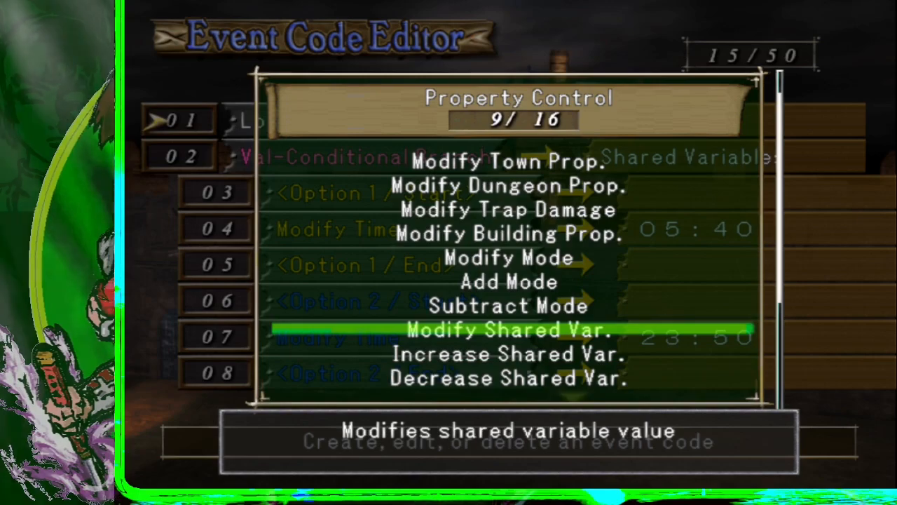
pyautogui.press('Down')
pyautogui.press('Down')
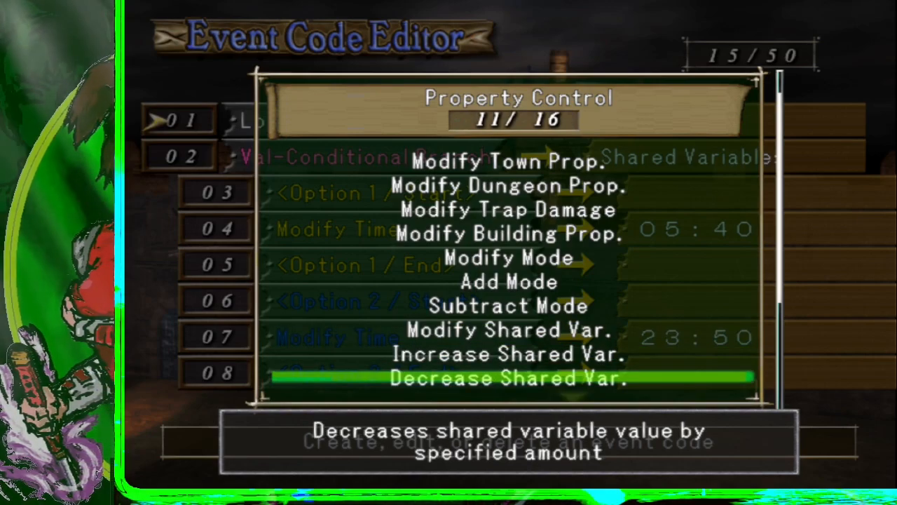
pyautogui.press('Down')
pyautogui.press('Up')
pyautogui.press('Up')
pyautogui.press('Up')
pyautogui.press('Down')
pyautogui.press('Down')
pyautogui.press('Down')
pyautogui.press('Down')
pyautogui.press('Down')
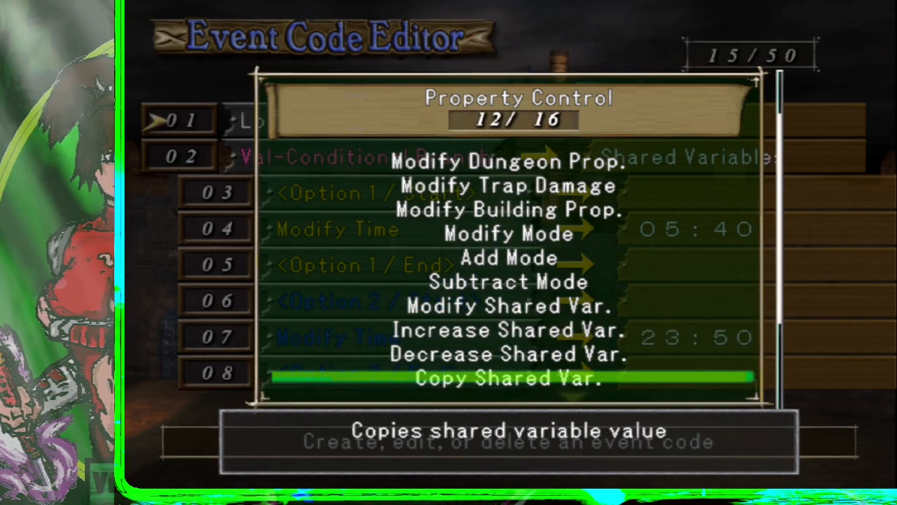
# Step: Examine the descriptions of the internal variable codes for modifying, increasing, decreasing and copying a map's or character's variable
pyautogui.press('Up')
pyautogui.press('Down')
pyautogui.press('Down')
pyautogui.press('Down')
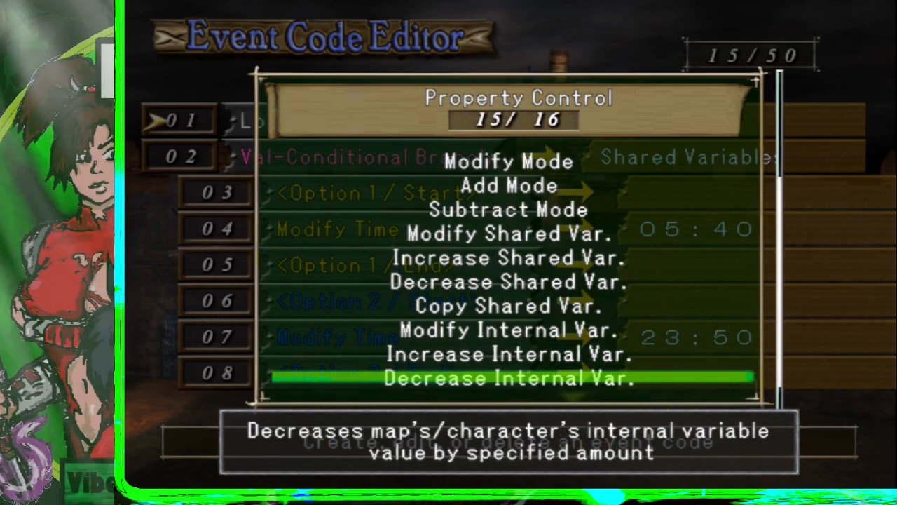
pyautogui.press('Up')
pyautogui.press('Up')
pyautogui.press('Up')
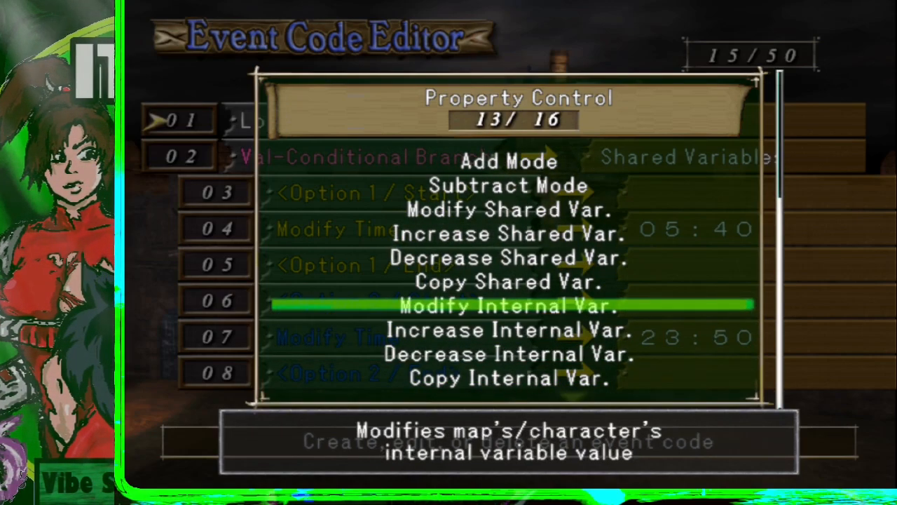
pyautogui.press('Down')
pyautogui.press('Down')
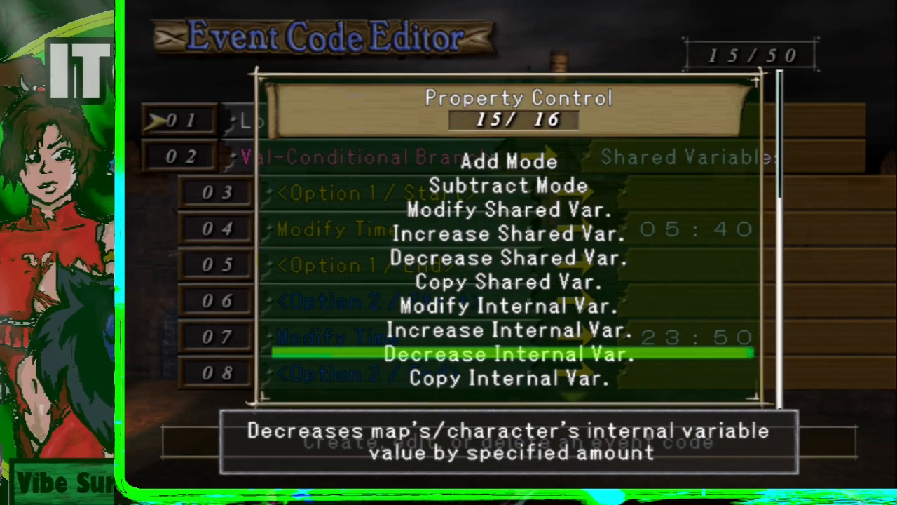
pyautogui.press('Up')
pyautogui.press('Up')
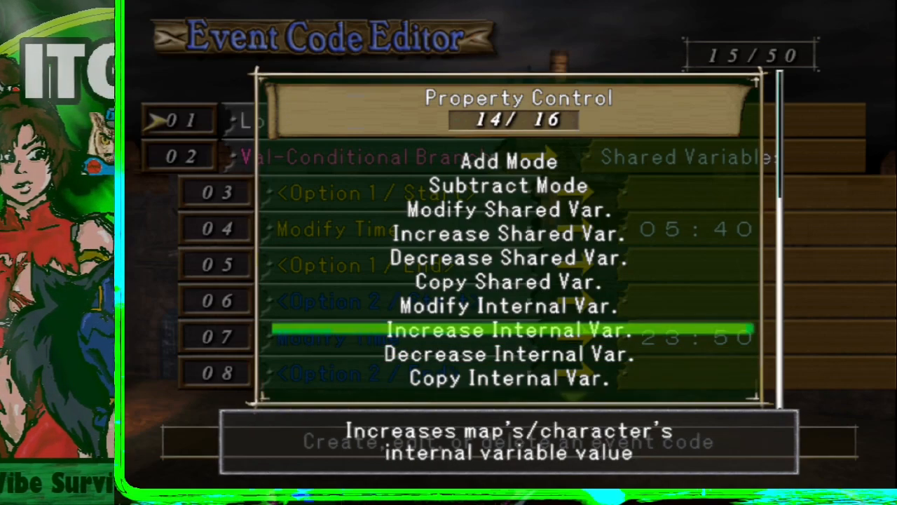
pyautogui.press('Down')
pyautogui.press('Down')
pyautogui.press('Down')
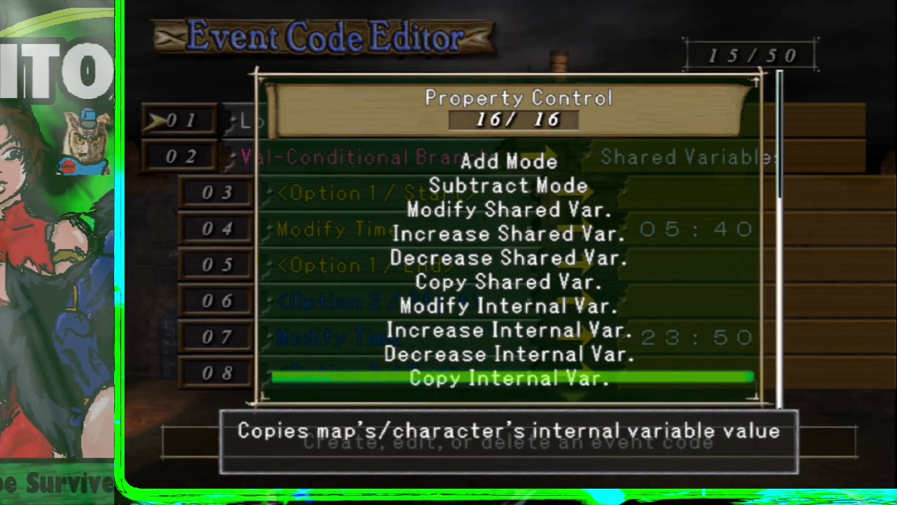
pyautogui.press('Up')
pyautogui.press('Up')
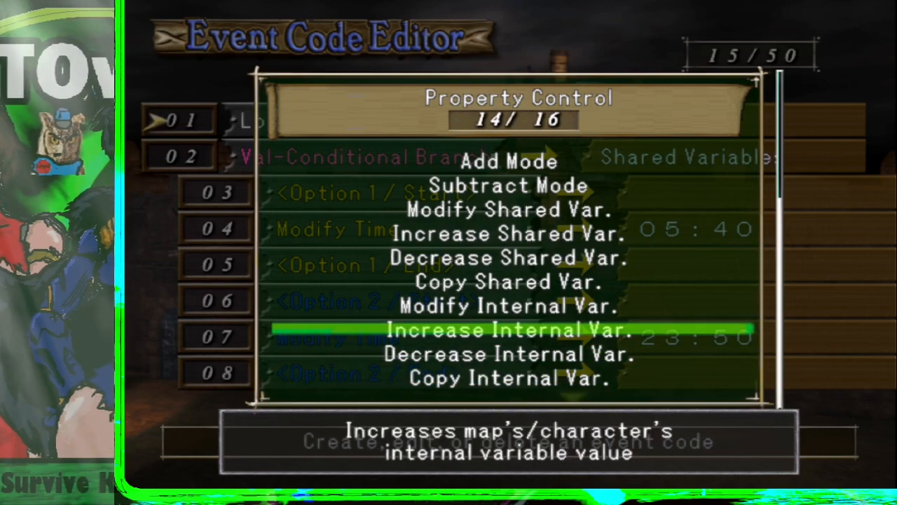
pyautogui.press('Up')
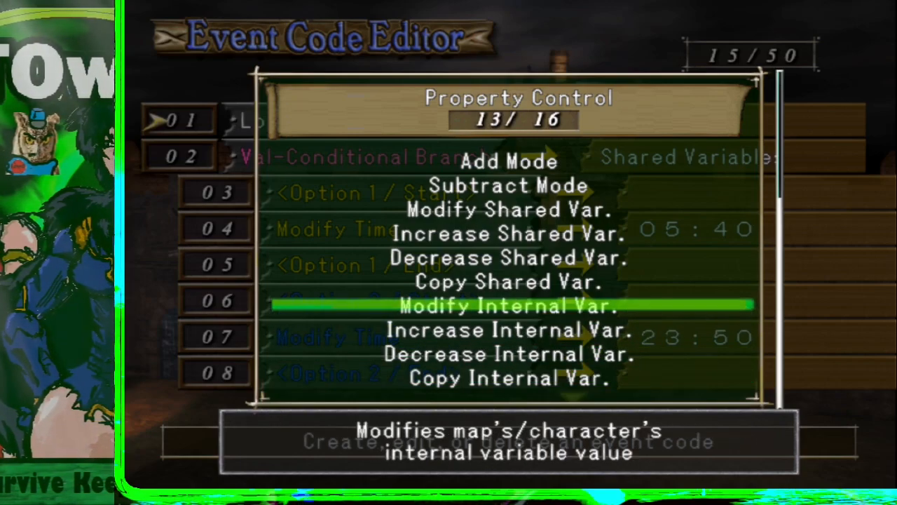
# Step: Return to the shared variable codes and review the Modify, Increase and Decrease Shared Var. entries
pyautogui.press('Up')
pyautogui.press('Up')
pyautogui.press('Up')
pyautogui.press('Up')
pyautogui.press('Up')
pyautogui.press('Up')
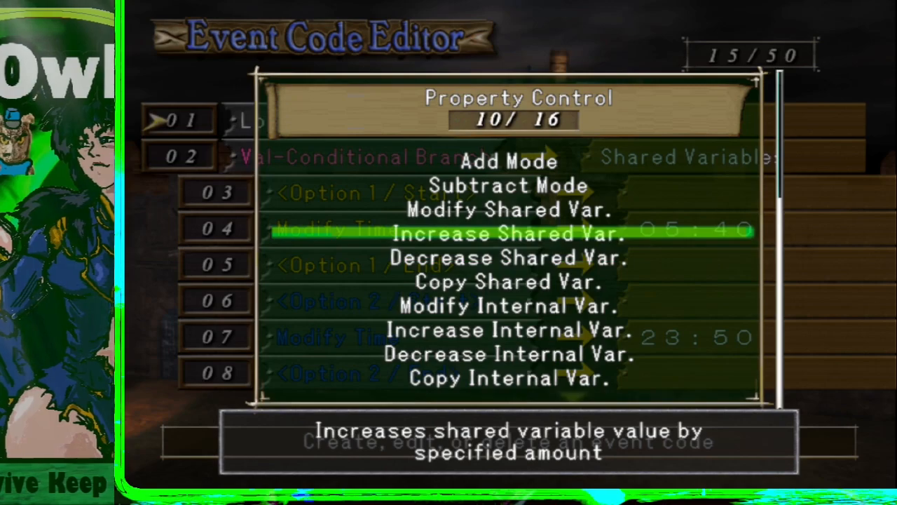
pyautogui.press('Down')
pyautogui.press('Down')
pyautogui.press('Up')
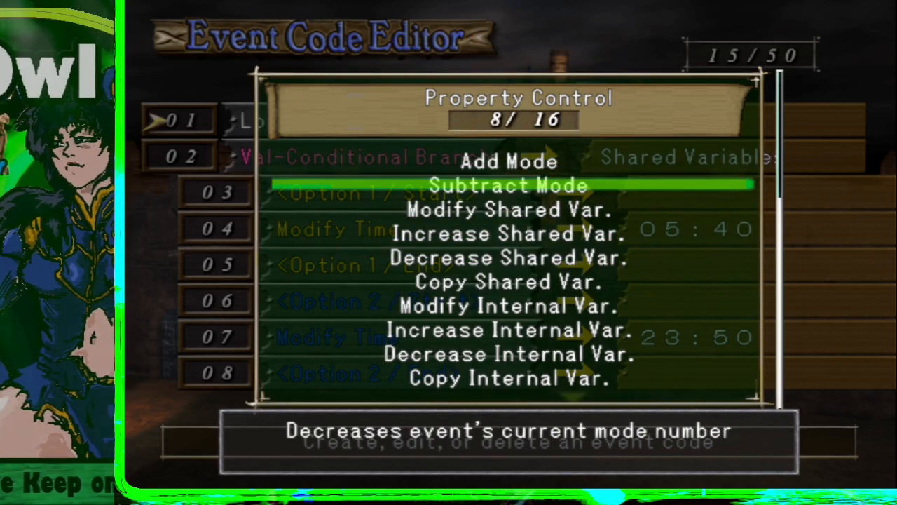
pyautogui.press('Down')
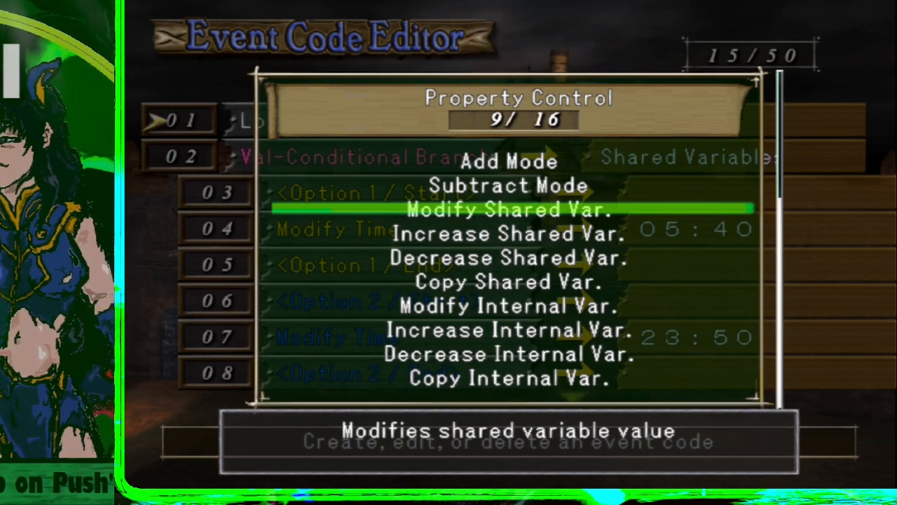
# Step: Compare the full range of variable codes down to Copy Internal Var. and go back to Increase Shared Var
pyautogui.press('Down')
pyautogui.press('Down')
pyautogui.press('Down')
pyautogui.press('Down')
pyautogui.press('Down')
pyautogui.press('Down')
pyautogui.press('Down')
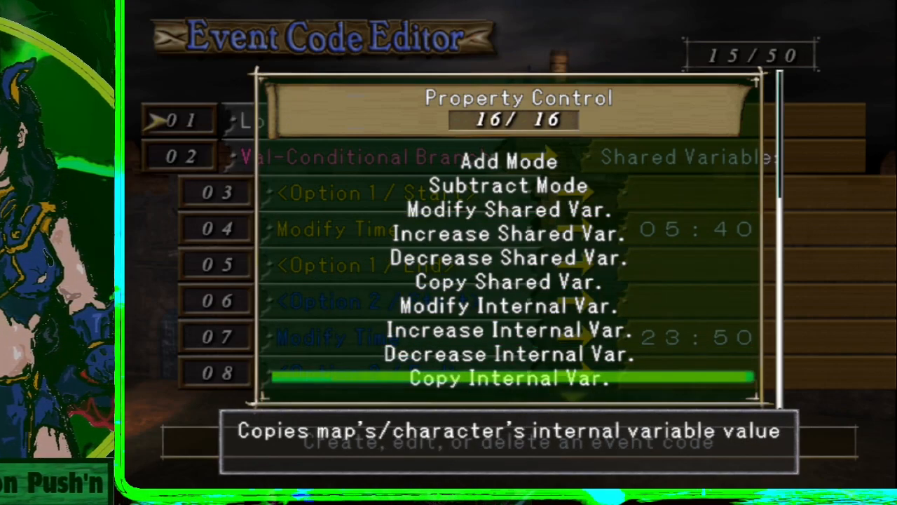
pyautogui.press('Up')
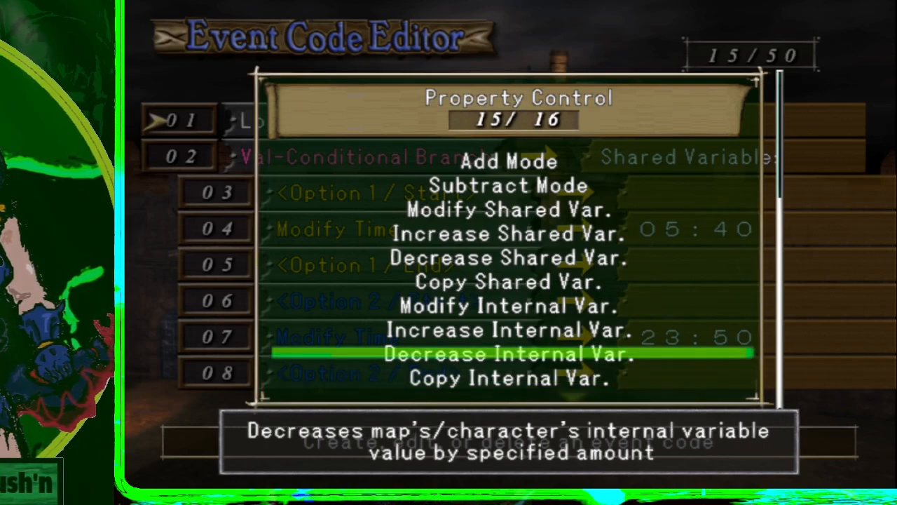
pyautogui.press('Up')
pyautogui.press('Up')
pyautogui.press('Up')
pyautogui.press('Up')
pyautogui.press('Up')
pyautogui.press('Up')
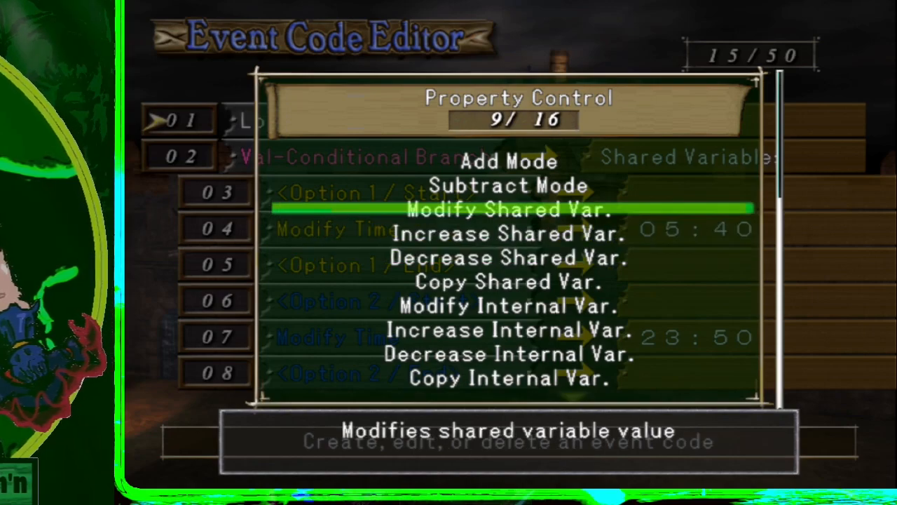
pyautogui.press('Down')
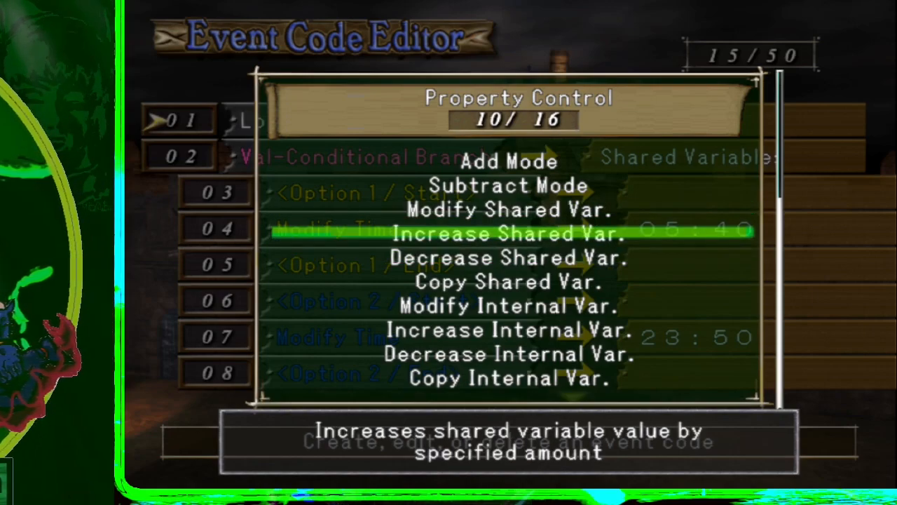
# Step: Add a Modify Shared Var. event code ahead of Lose Treasures and choose Variable 01 as its target
pyautogui.press('Down')
pyautogui.press('Up')
pyautogui.press('Up')
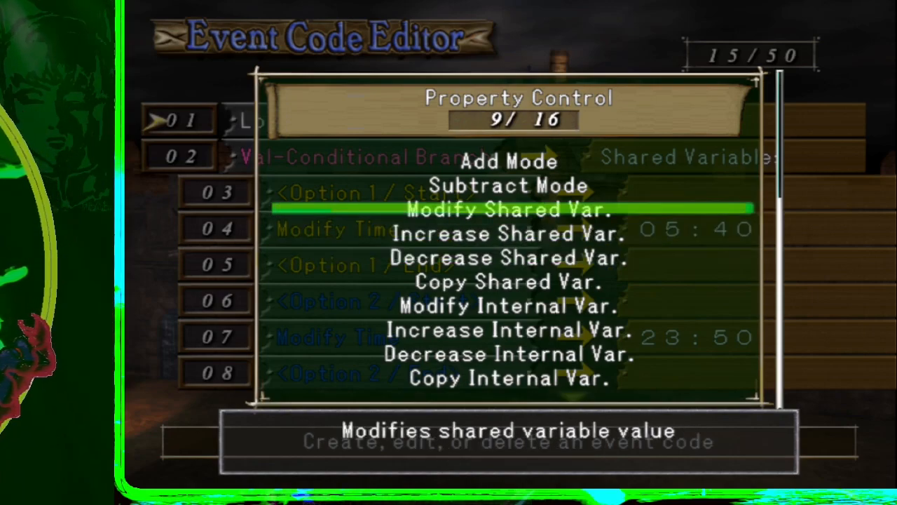
pyautogui.press('Down')
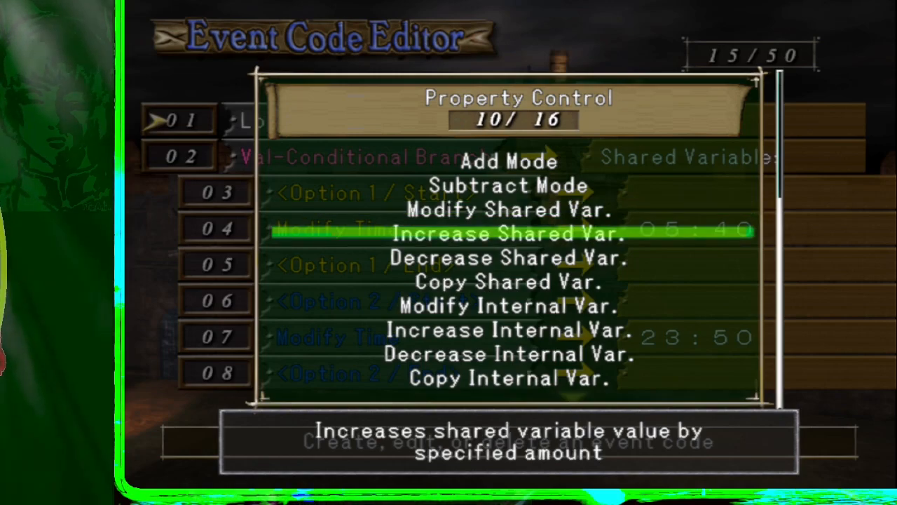
pyautogui.press('Up')
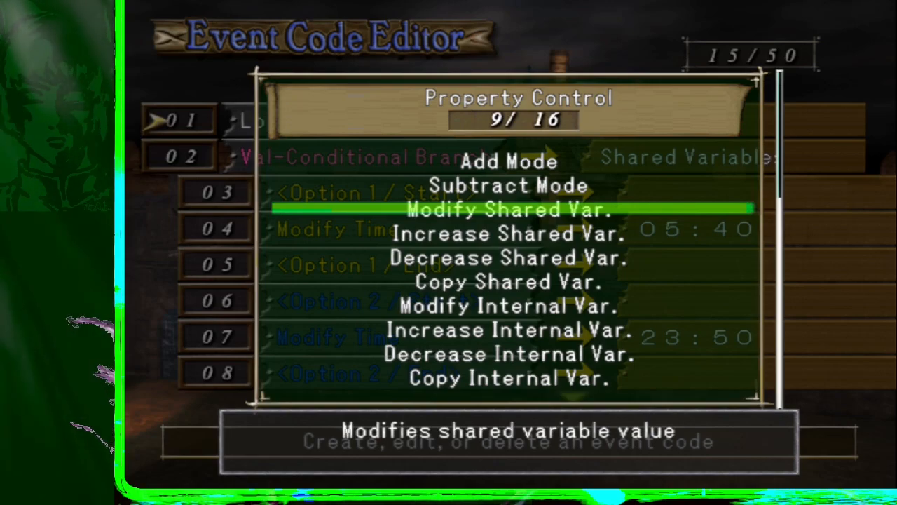
pyautogui.press('Return')
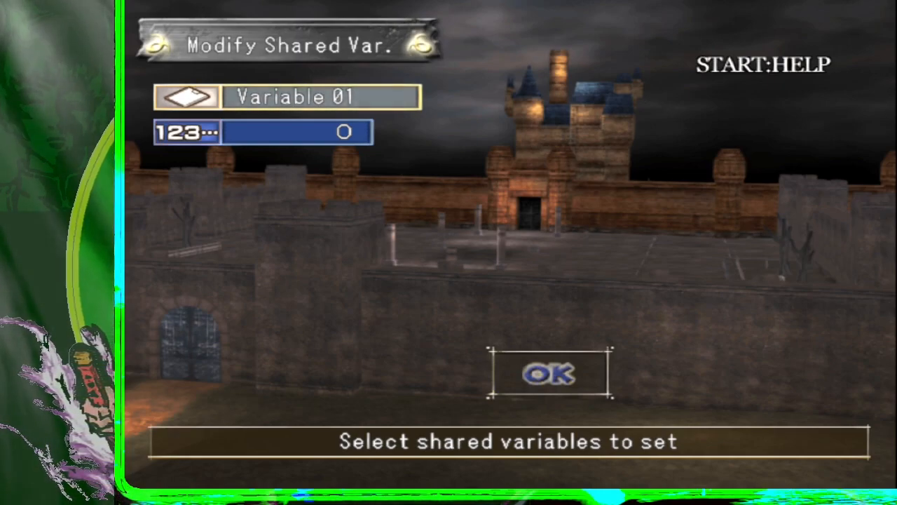
pyautogui.press('Return')
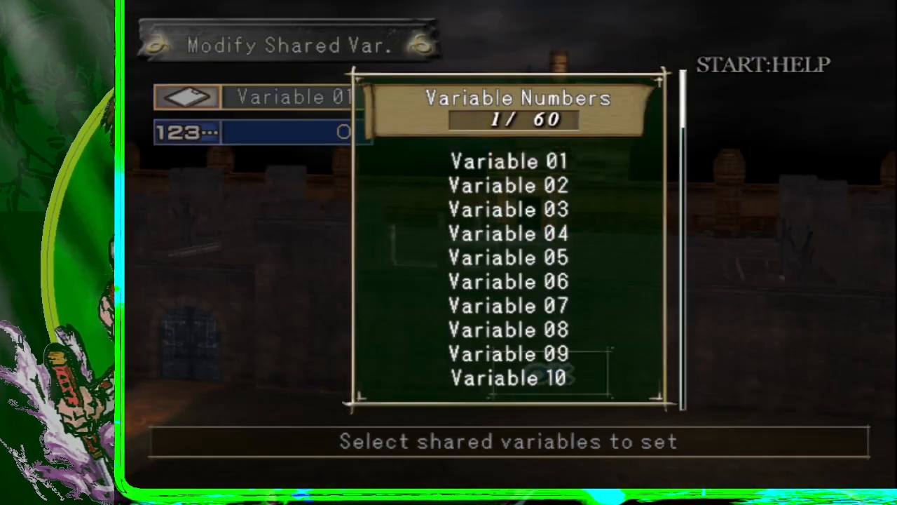
pyautogui.press('Return')
# Step: Set the Modify Shared Var. code to give Variable 01 the value 3 and confirm the code
pyautogui.press('Down')
pyautogui.press('Return')
pyautogui.press('Up')
pyautogui.press('Up')
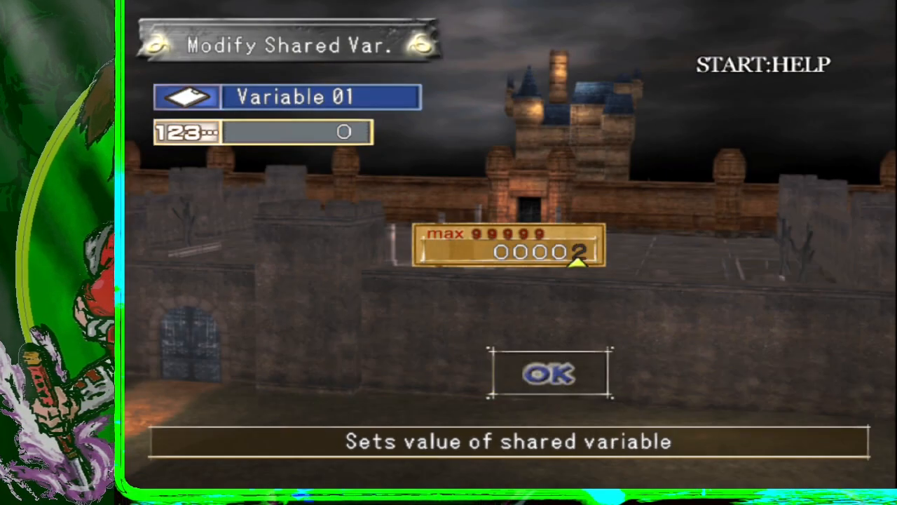
pyautogui.press('Up')
pyautogui.press('Return')
pyautogui.press('Down')
pyautogui.press('Return')
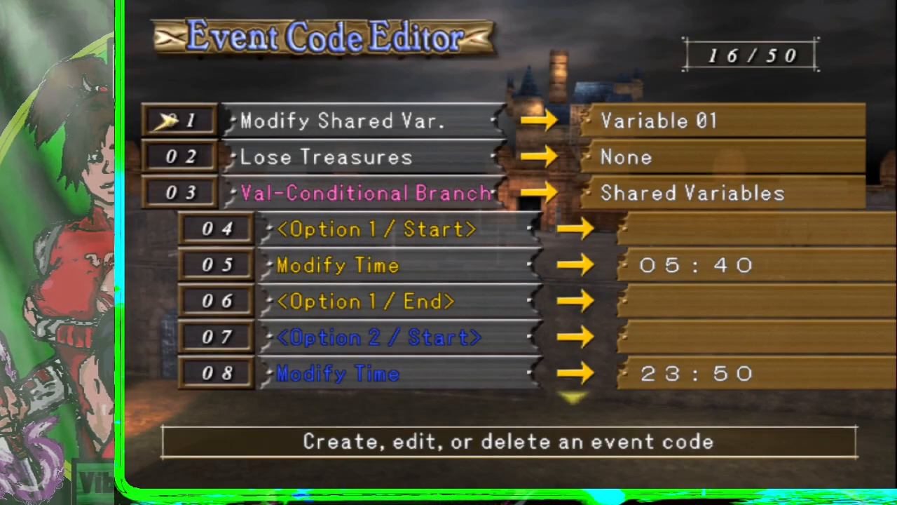
# Step: Look through the branch's options and their Modify Time codes, and return to the Val-Conditional Branch
pyautogui.press('Down')
pyautogui.press('Down')
pyautogui.press('Down')
pyautogui.press('Down')
pyautogui.press('Down')
pyautogui.press('Down')
pyautogui.press('Down')
pyautogui.press('Down')
pyautogui.press('Down')
pyautogui.press('Down')
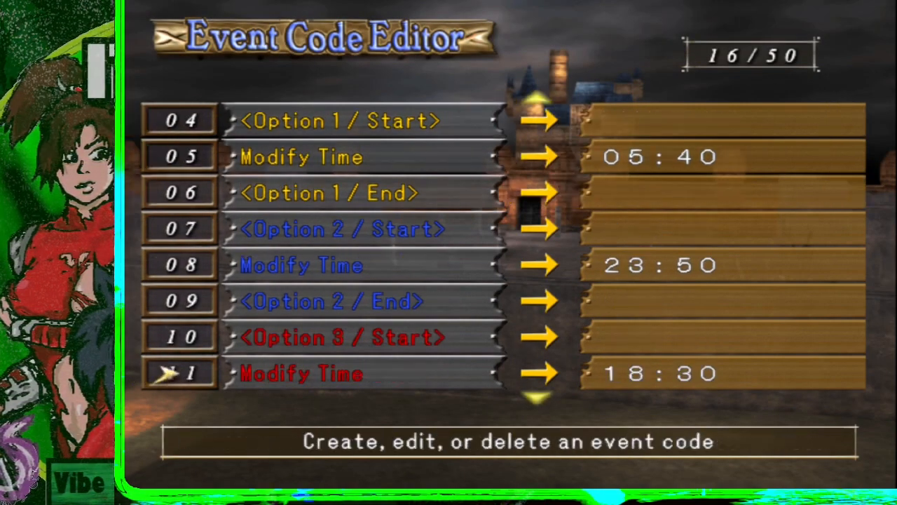
pyautogui.press('Down')
pyautogui.press('Down')
pyautogui.press('Up')
pyautogui.press('Up')
pyautogui.press('Up')
pyautogui.press('Up')
pyautogui.press('Up')
pyautogui.press('Up')
pyautogui.press('Up')
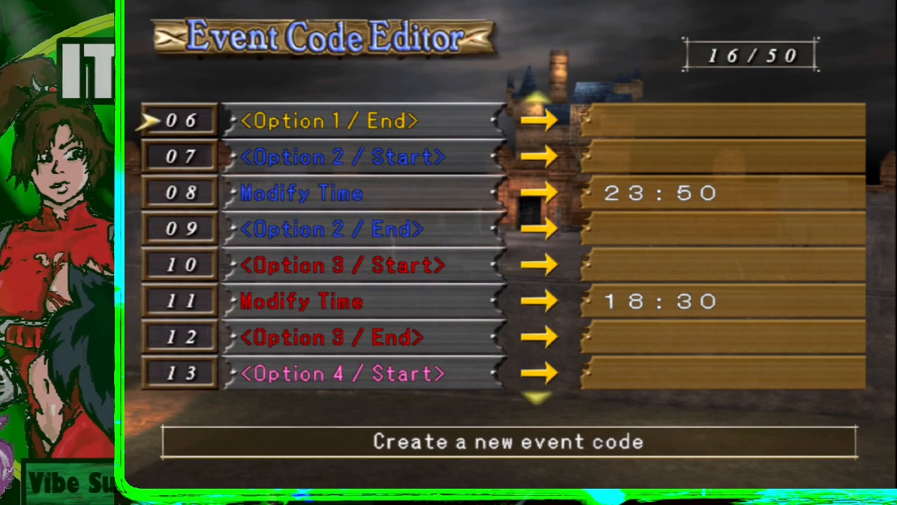
pyautogui.press('Up')
pyautogui.press('Up')
pyautogui.press('Up')
# Step: Open the Val-Conditional Branch for editing and examine the decision type and decision value of option 4
pyautogui.press('Down')
pyautogui.press('Up')
pyautogui.press('Return')
pyautogui.press('Down')
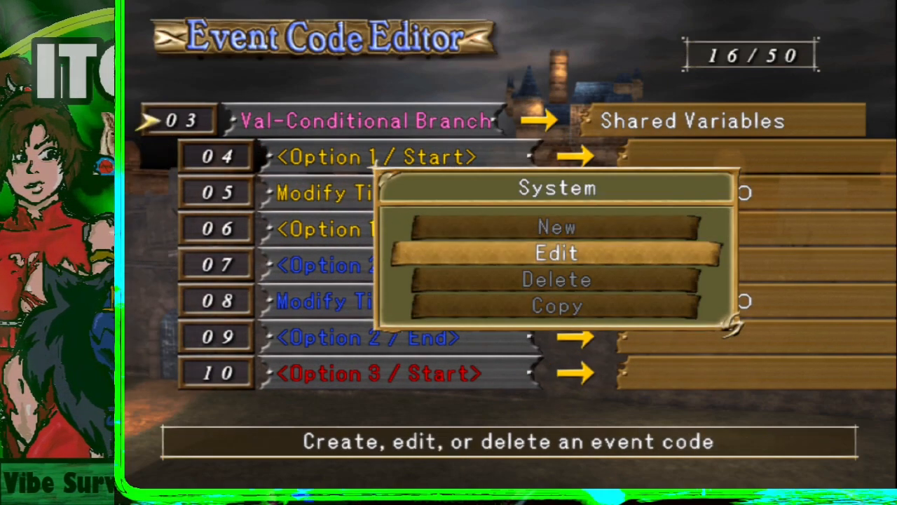
pyautogui.press('Return')
pyautogui.press('Down')
pyautogui.press('Down')
pyautogui.press('Down')
pyautogui.press('Down')
pyautogui.press('Down')
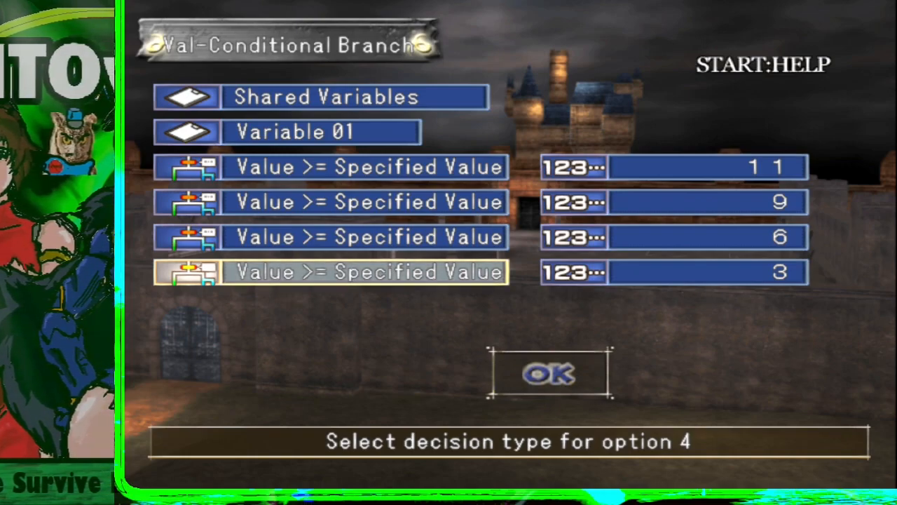
pyautogui.press('Right')
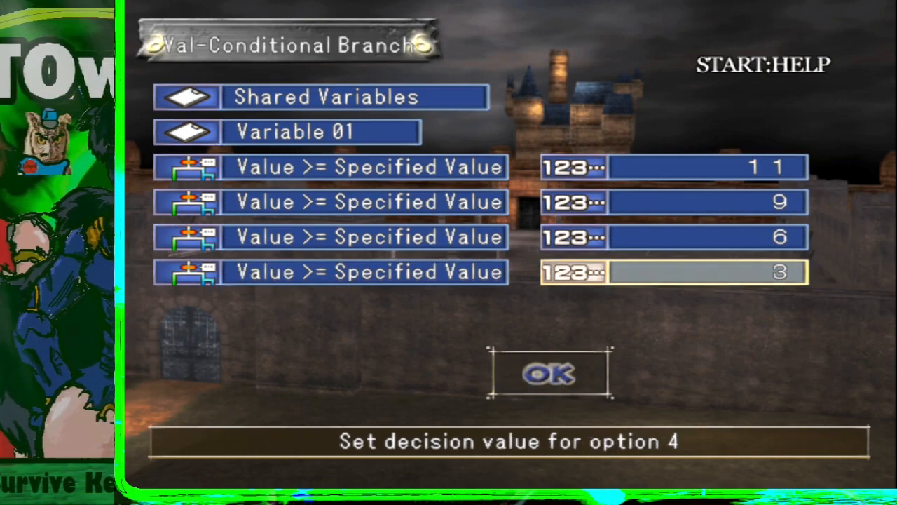
pyautogui.press('Left')
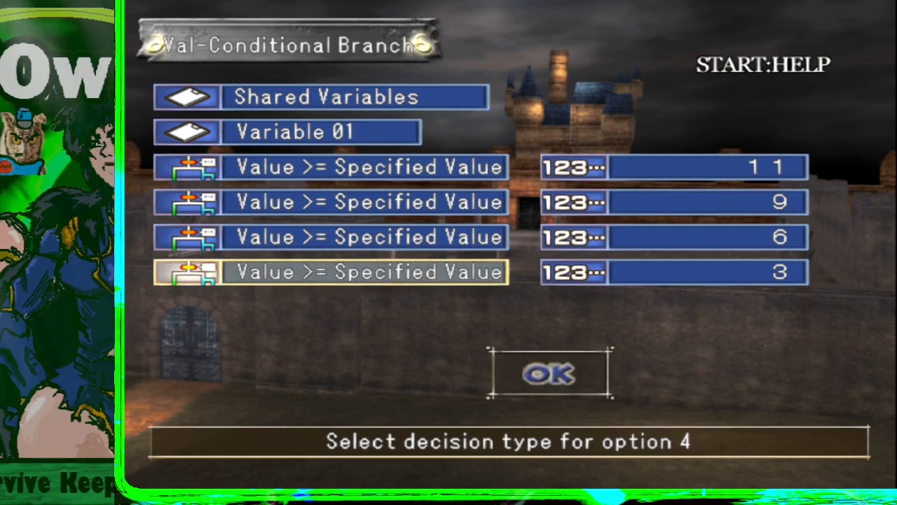
# Step: Check option 4's decision type choices, keep Value >= Specified Value with decision value 3, and confirm the branch
pyautogui.press('Return')
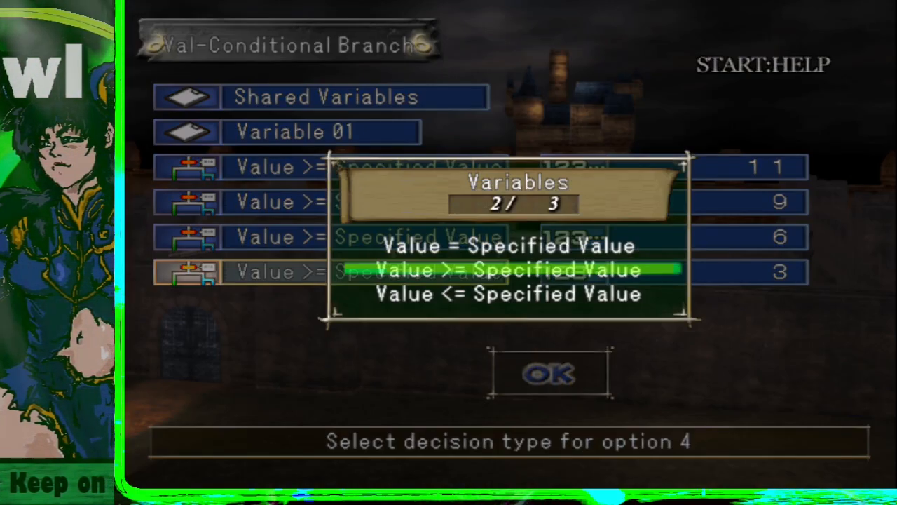
pyautogui.press('Return')
pyautogui.press('Right')
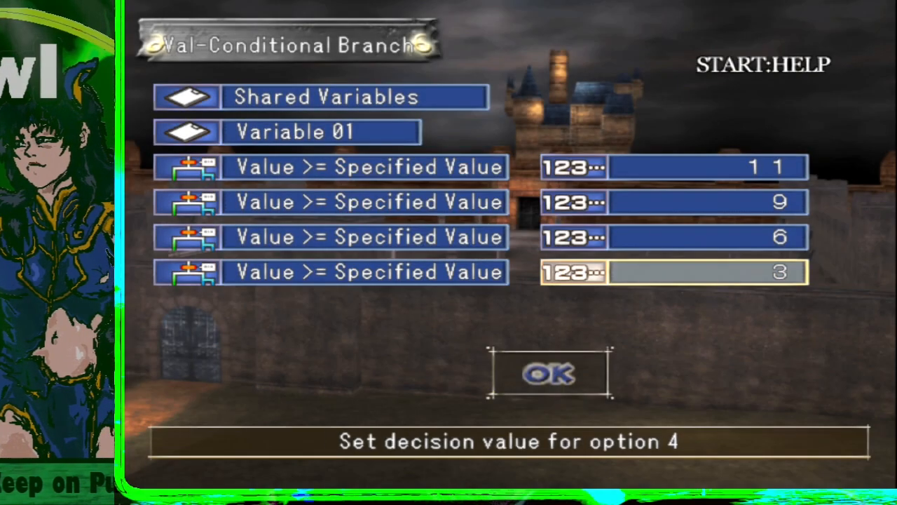
pyautogui.press('Return')
pyautogui.press('Return')
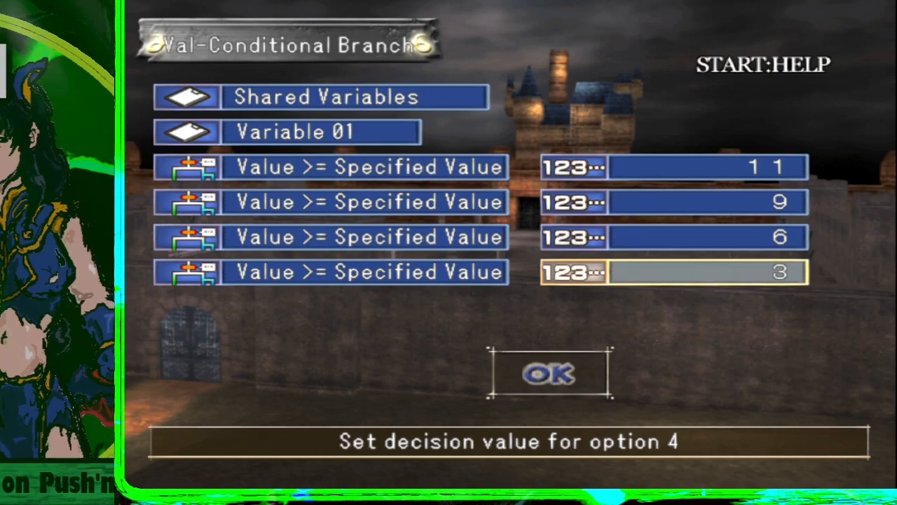
pyautogui.press('Down')
pyautogui.press('Return')
# Step: Follow the branch's event codes from Option 1 down to the end of Option 4
pyautogui.press('Down')
pyautogui.press('Down')
pyautogui.press('Down')
pyautogui.press('Down')
pyautogui.press('Down')
pyautogui.press('Down')
pyautogui.press('Down')
pyautogui.press('Down')
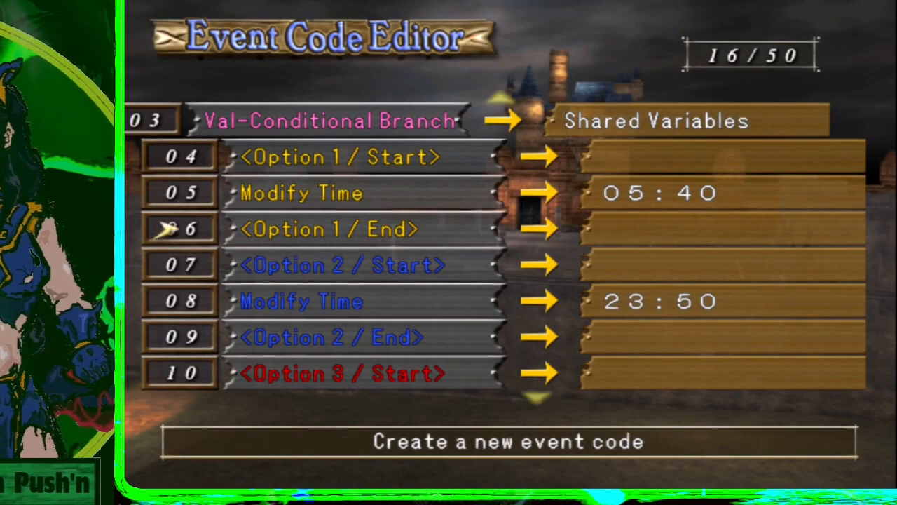
pyautogui.press('Down')
pyautogui.press('Down')
pyautogui.press('Down')
pyautogui.press('Down')
pyautogui.press('Down')
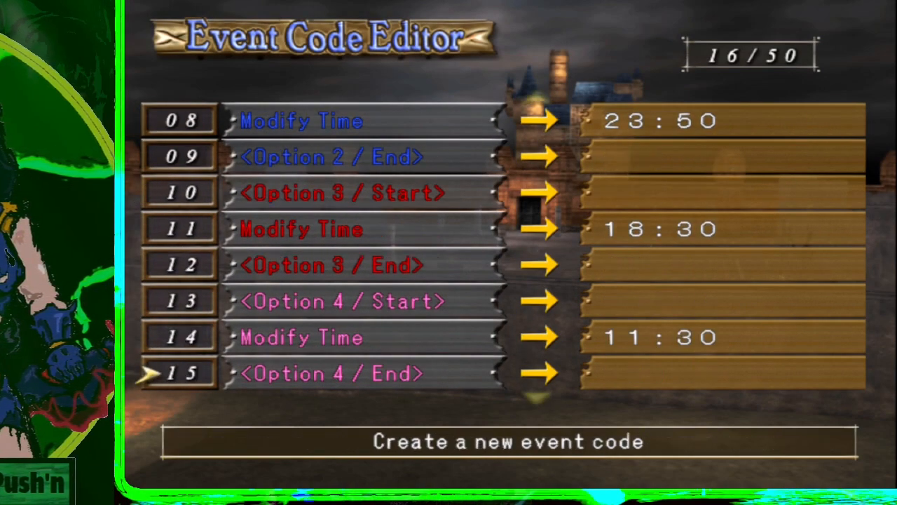
# Step: Open Option 4's Modify Time code, check its time setting and confirm it without changes
pyautogui.press('Up')
pyautogui.press('Up')
pyautogui.press('Return')
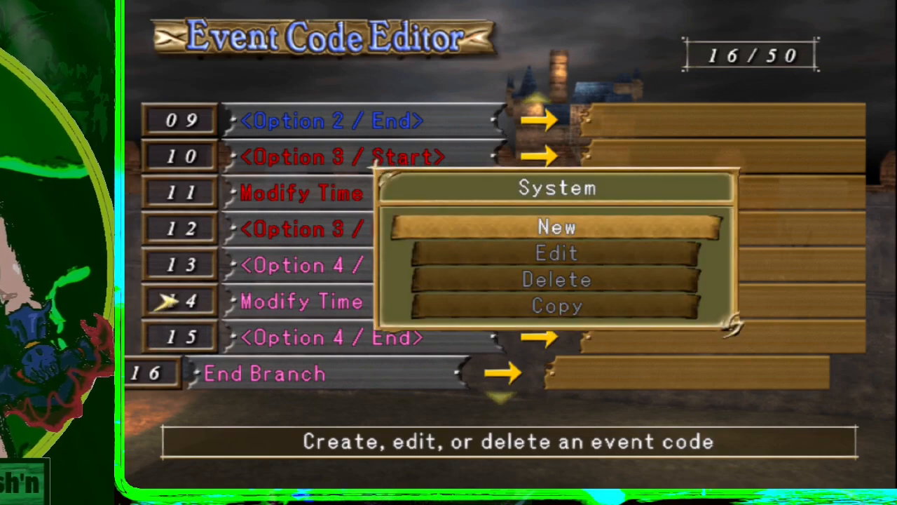
pyautogui.press('Down')
pyautogui.press('Return')
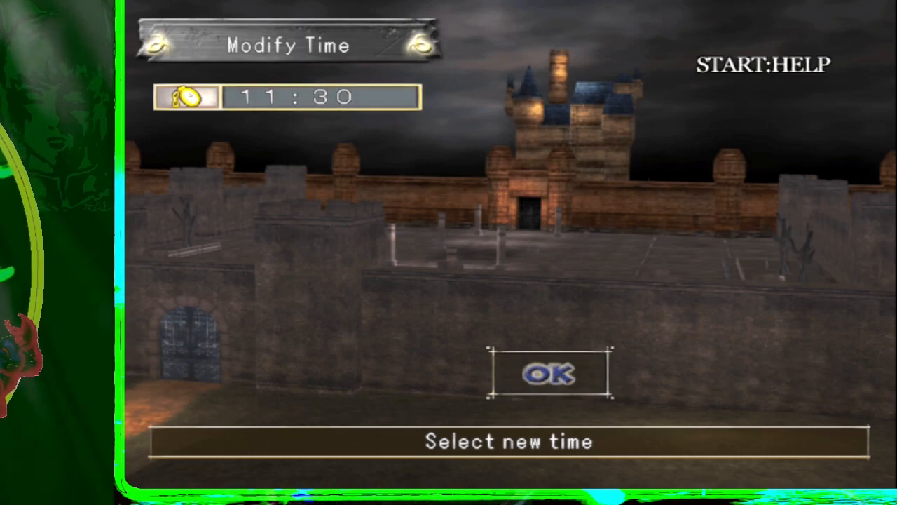
pyautogui.press('Down')
pyautogui.press('Return')
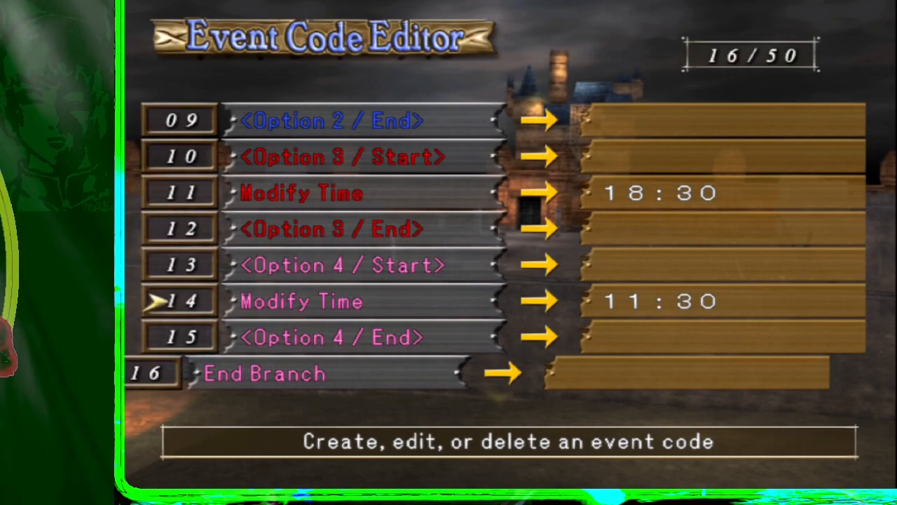
# Step: Review the Modify Time codes of the other options on the way back to the start of the event
pyautogui.press('Up')
pyautogui.press('Up')
pyautogui.press('Up')
pyautogui.press('Up')
pyautogui.press('Up')
pyautogui.press('Up')
pyautogui.press('Up')
pyautogui.press('Up')
pyautogui.press('Up')
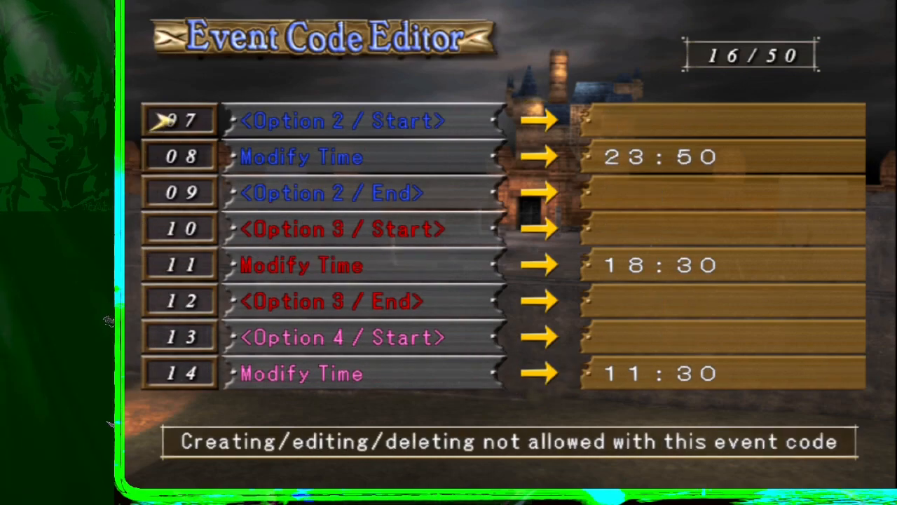
pyautogui.press('Up')
pyautogui.press('Up')
pyautogui.press('Up')
pyautogui.press('Up')
pyautogui.press('Down')
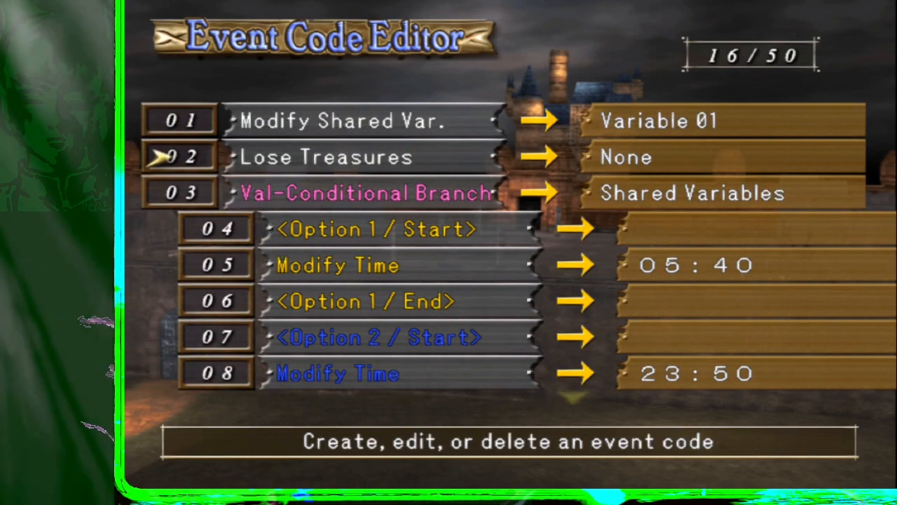
# Step: Edit the Modify Shared Var. code at the start of the event, setting Variable 01's value to 0, and confirm it
pyautogui.press('Up')
pyautogui.press('Return')
pyautogui.press('Return')
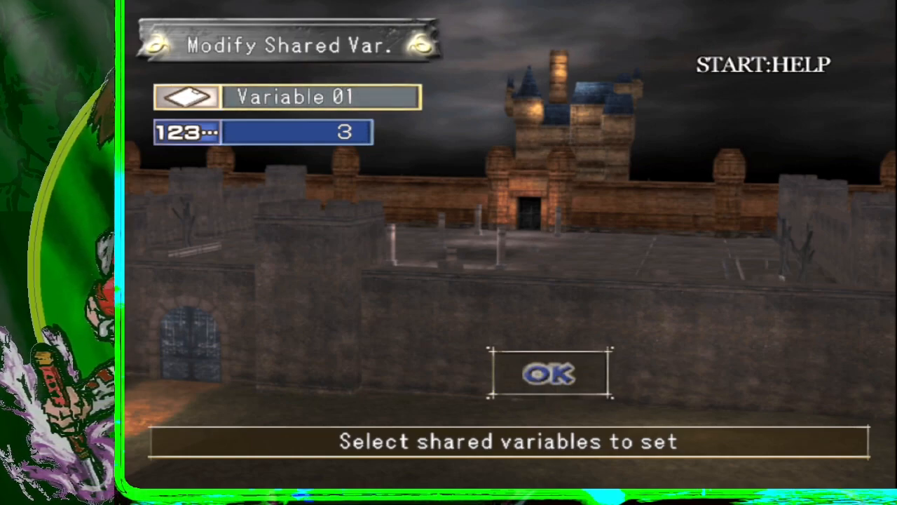
pyautogui.press('Down')
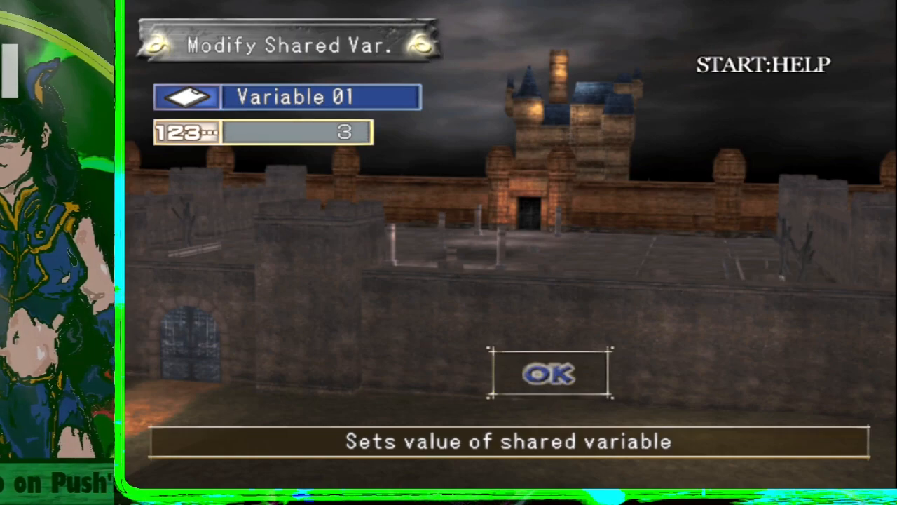
pyautogui.press('Return')
pyautogui.press('Down')
pyautogui.press('Down')
pyautogui.press('Return')
pyautogui.press('Down')
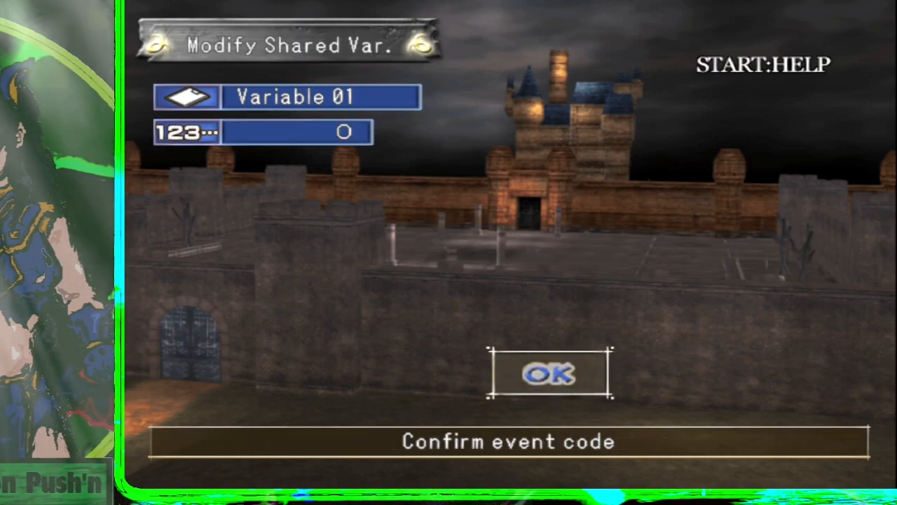
pyautogui.press('Return')
# Step: Delete the Modify Shared Var. code at the start of the event
pyautogui.press('Return')
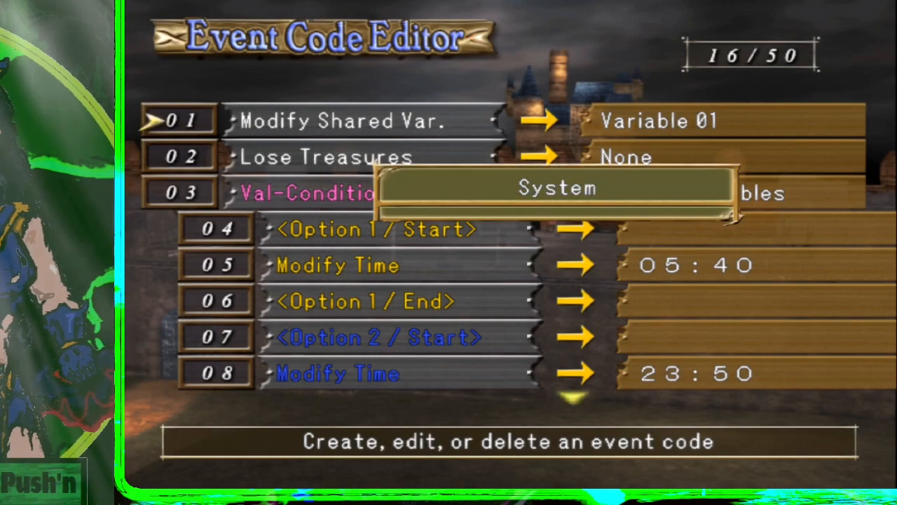
pyautogui.press('Down')
pyautogui.press('Down')
pyautogui.press('Return')
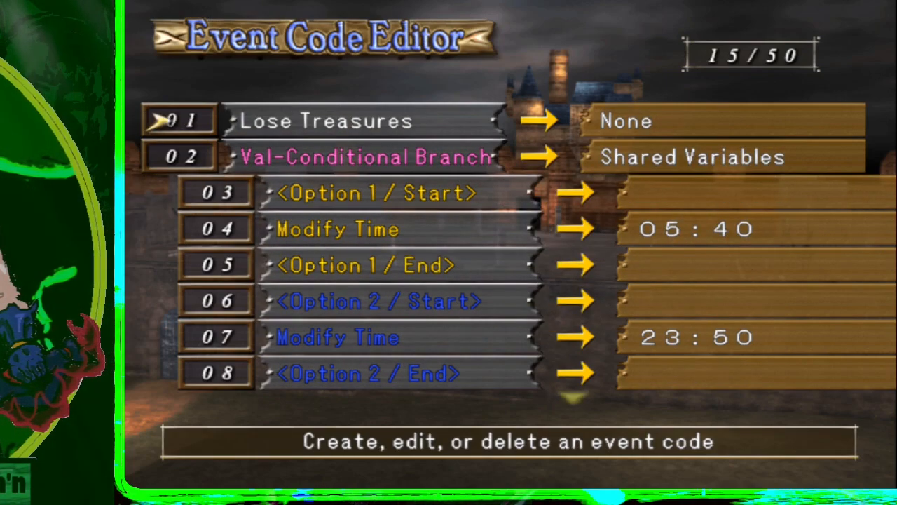
# Step: Open the Val-Conditional Branch for editing again and go through its variable and decision types down to option 4
pyautogui.press('Down')
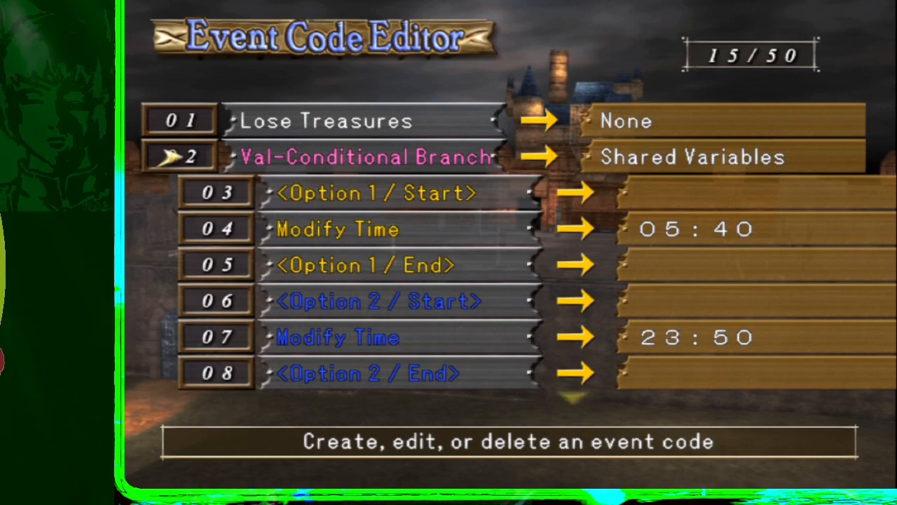
pyautogui.press('Return')
pyautogui.press('Down')
pyautogui.press('Return')
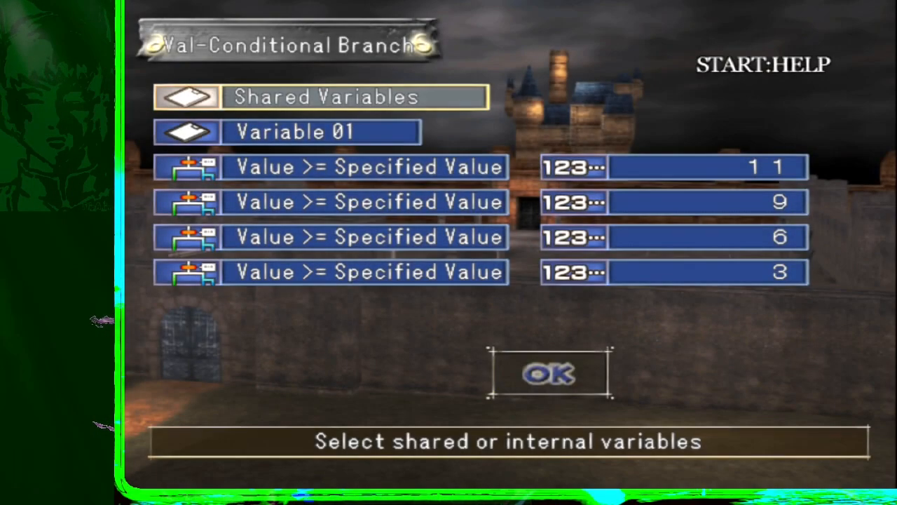
pyautogui.press('Down')
pyautogui.press('Down')
pyautogui.press('Down')
pyautogui.press('Down')
pyautogui.press('Down')
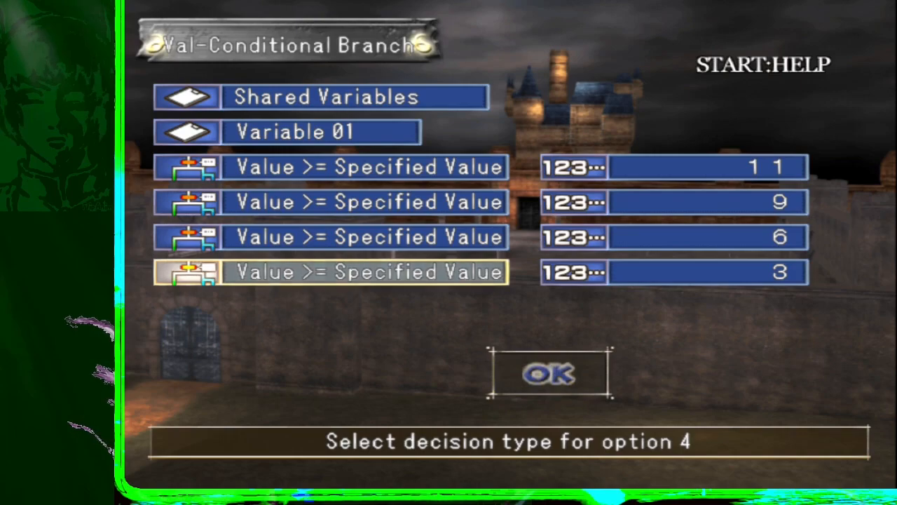
# Step: Compare option 4's decision type with its decision value and move back to option 3's decision type
pyautogui.press('Right')
pyautogui.press('Left')
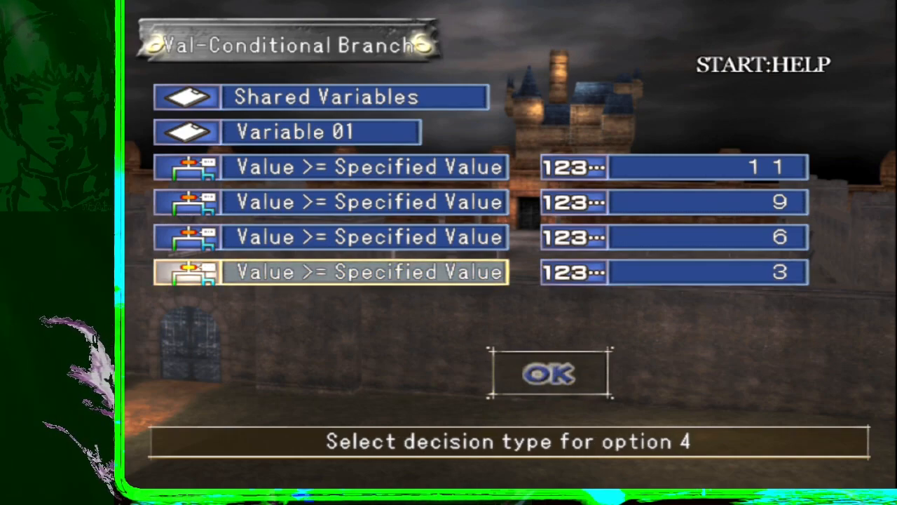
pyautogui.press('Right')
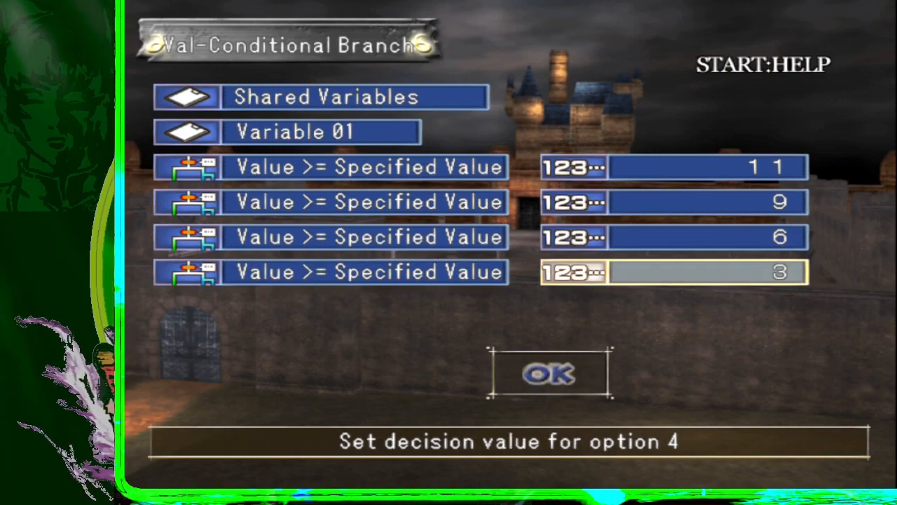
pyautogui.press('Left')
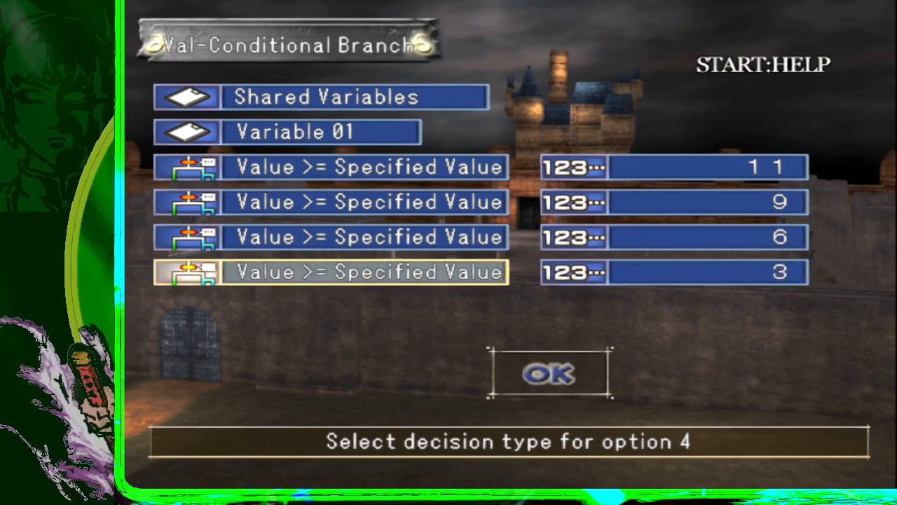
pyautogui.press('Up')
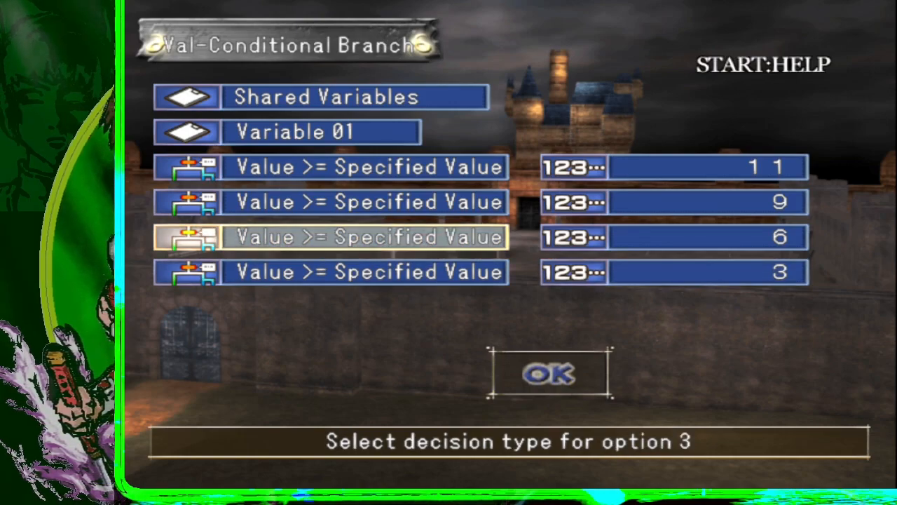
# Step: Go over the decision types of the Val-Conditional Branch options, from option 3 up to option 1 and back through the list
pyautogui.press('Right')
pyautogui.press('Left')
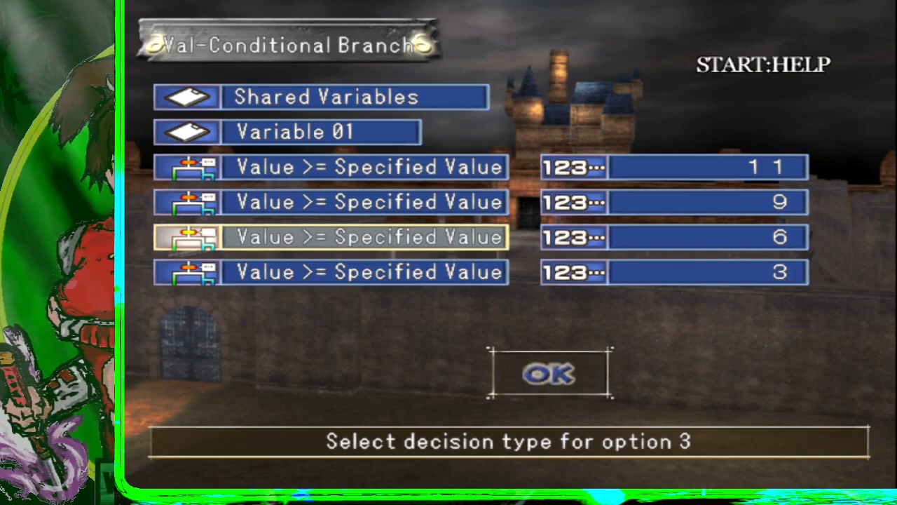
pyautogui.press('Up')
pyautogui.press('Up')
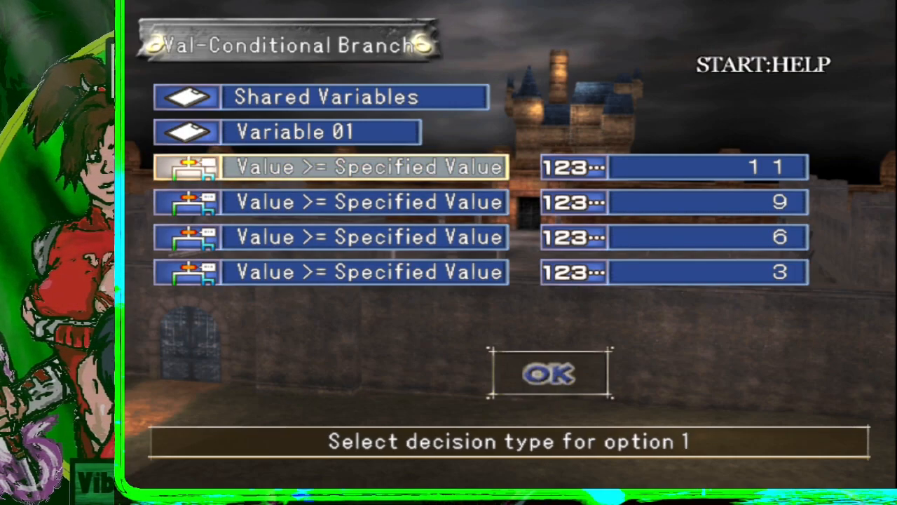
pyautogui.press('Up')
pyautogui.press('Down')
pyautogui.press('Down')
pyautogui.press('Down')
pyautogui.press('Up')
pyautogui.press('Up')
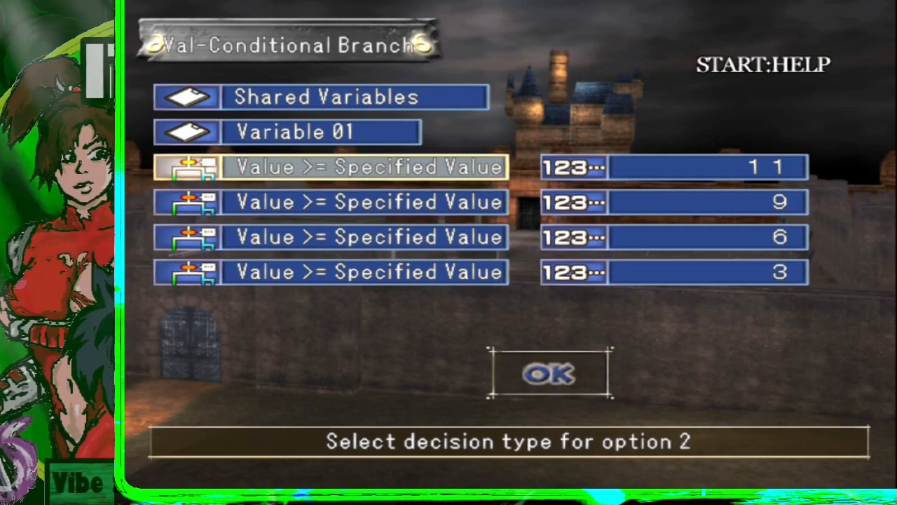
# Step: Go over the decision values of the branch's four options, then close the Val-Conditional Branch settings
pyautogui.press('Right')
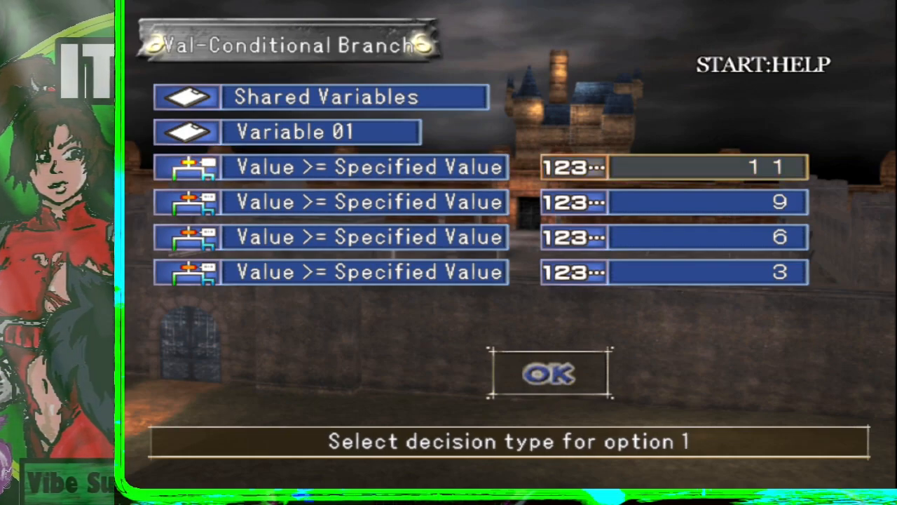
pyautogui.press('Down')
pyautogui.press('Down')
pyautogui.press('Down')
pyautogui.press('Up')
pyautogui.press('Up')
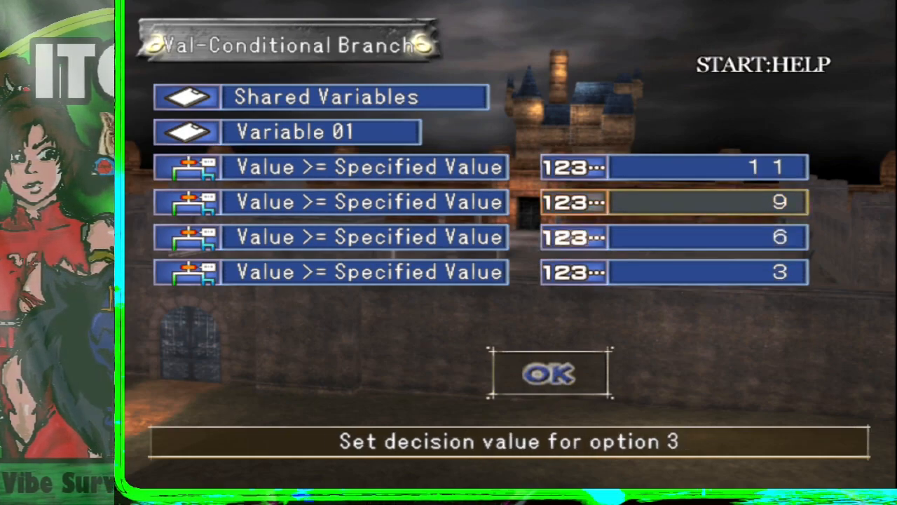
pyautogui.press('Up')
pyautogui.press('Up')
pyautogui.press('Down')
pyautogui.press('Down')
pyautogui.press('Down')
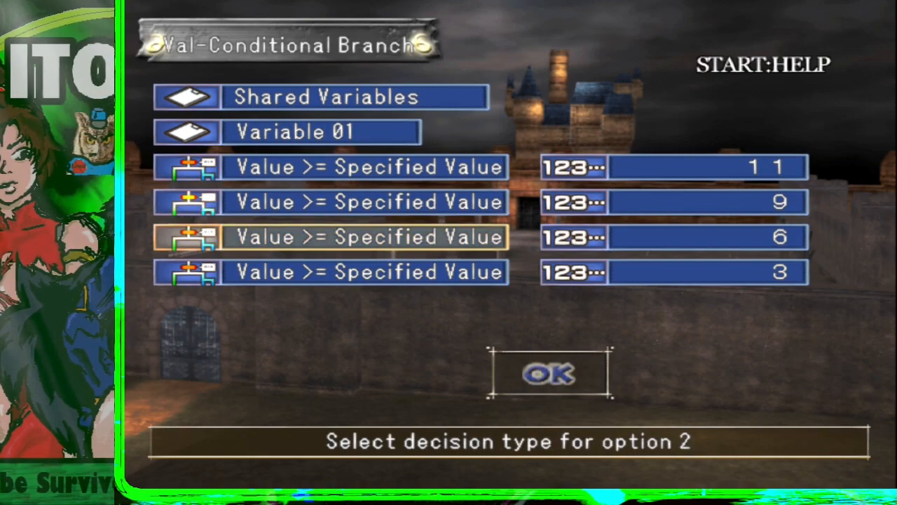
pyautogui.press('Down')
pyautogui.press('Down')
pyautogui.press('Return')
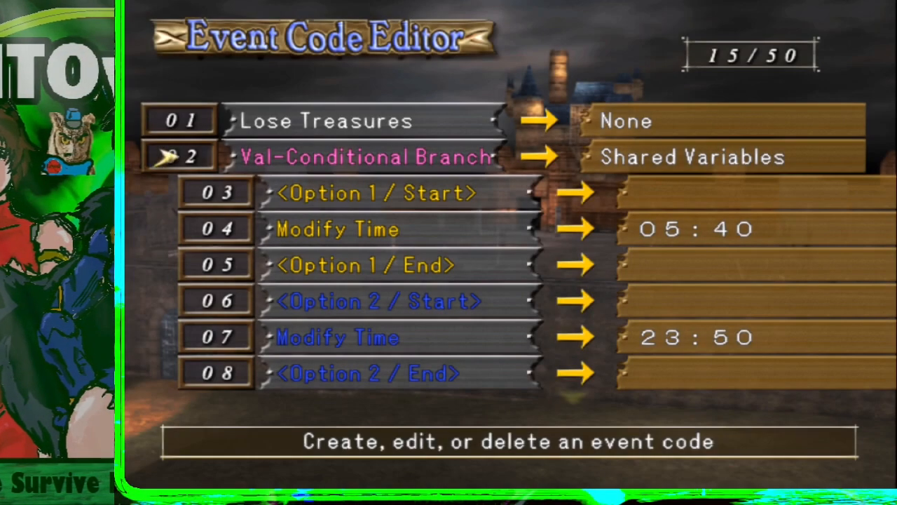
# Step: Examine the Modify Time code inside each of the branch's four options, down to the empty slot after End Branch
pyautogui.press('Down')
pyautogui.press('Down')
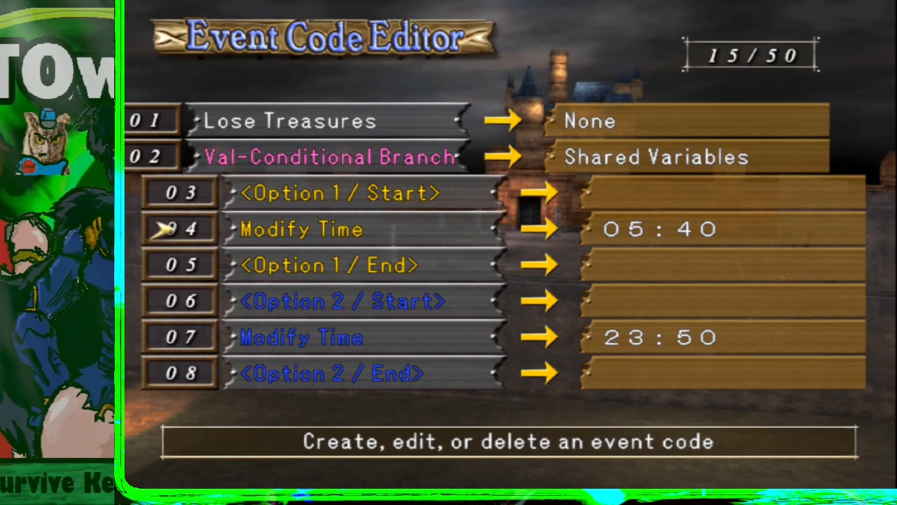
pyautogui.press('Down')
pyautogui.press('Down')
pyautogui.press('Down')
pyautogui.press('Down')
pyautogui.press('Down')
pyautogui.press('Down')
pyautogui.press('Down')
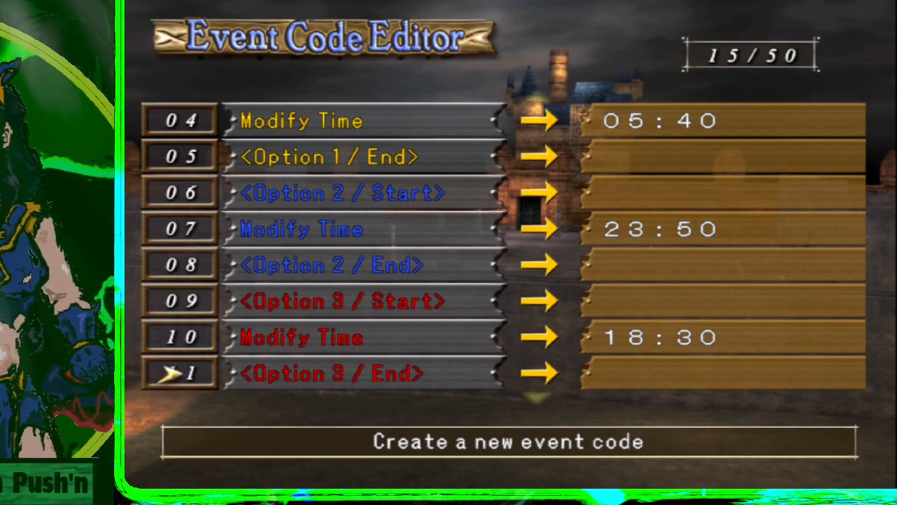
pyautogui.press('Down')
pyautogui.press('Down')
pyautogui.press('Down')
pyautogui.press('Down')
pyautogui.press('Down')
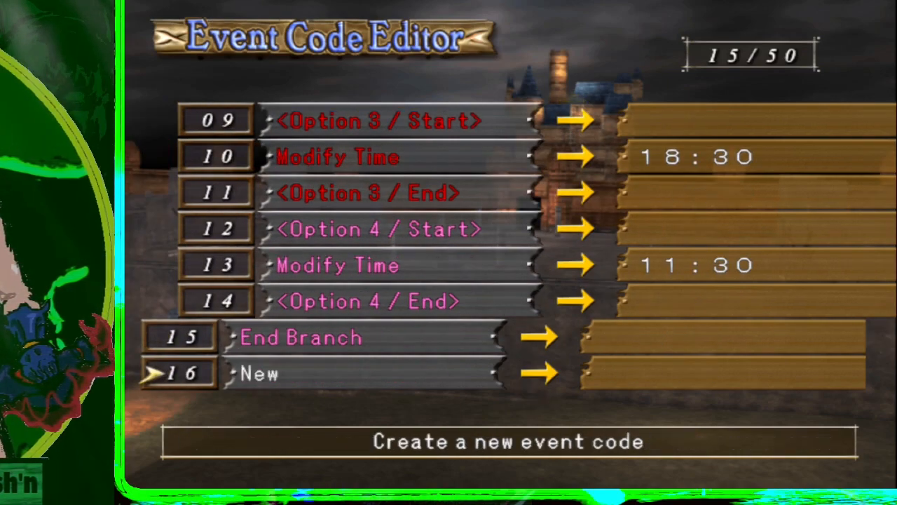
# Step: Go back up through the four options' codes to the Lose Treasures code at the start of the event
pyautogui.press('Up')
pyautogui.press('Up')
pyautogui.press('Up')
pyautogui.press('Up')
pyautogui.press('Up')
pyautogui.press('Up')
pyautogui.press('Up')
pyautogui.press('Up')
pyautogui.press('Up')
pyautogui.press('Up')
pyautogui.press('Up')
pyautogui.press('Up')
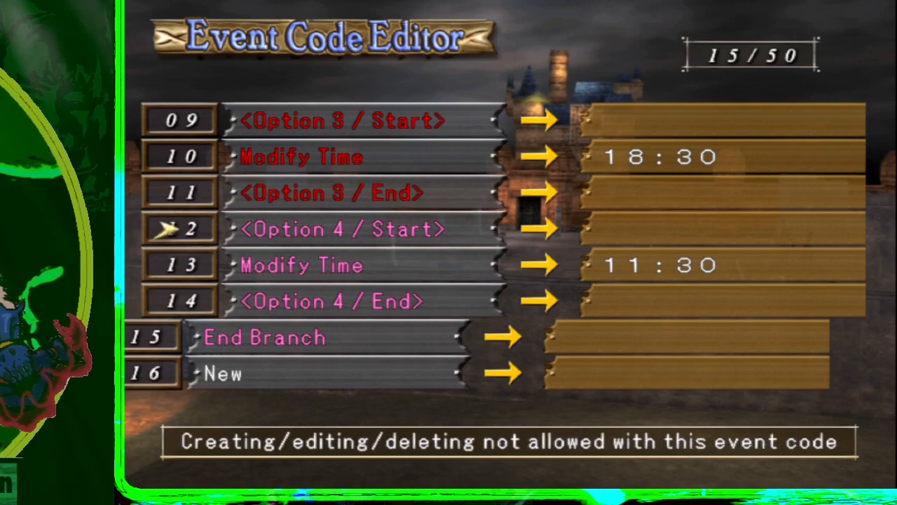
pyautogui.press('Up')
pyautogui.press('Up')
pyautogui.press('Up')
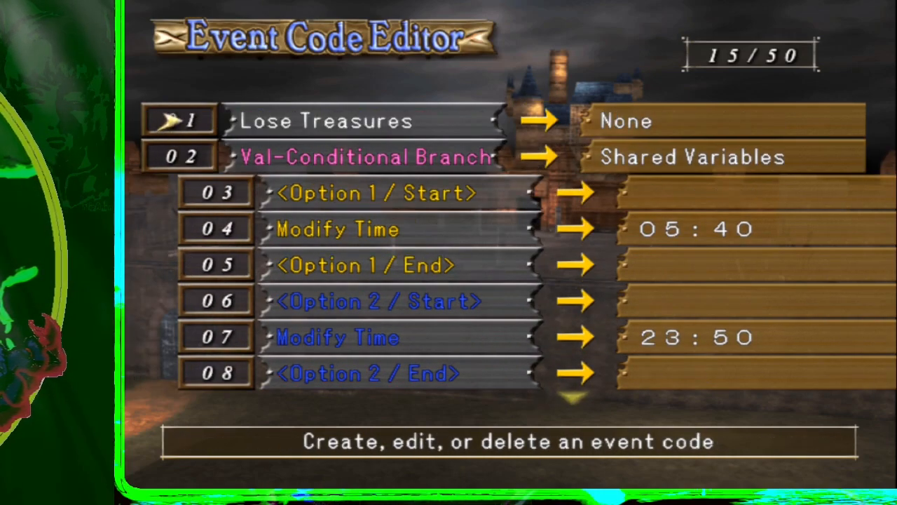
# Step: Review the event's codes once more, from Lose Treasures down to End Branch
pyautogui.press('Down')
pyautogui.press('Down')
pyautogui.press('Down')
pyautogui.press('Down')
pyautogui.press('Down')
pyautogui.press('Down')
pyautogui.press('Down')
pyautogui.press('Down')
pyautogui.press('Down')
pyautogui.press('Down')
pyautogui.press('Down')
pyautogui.press('Down')
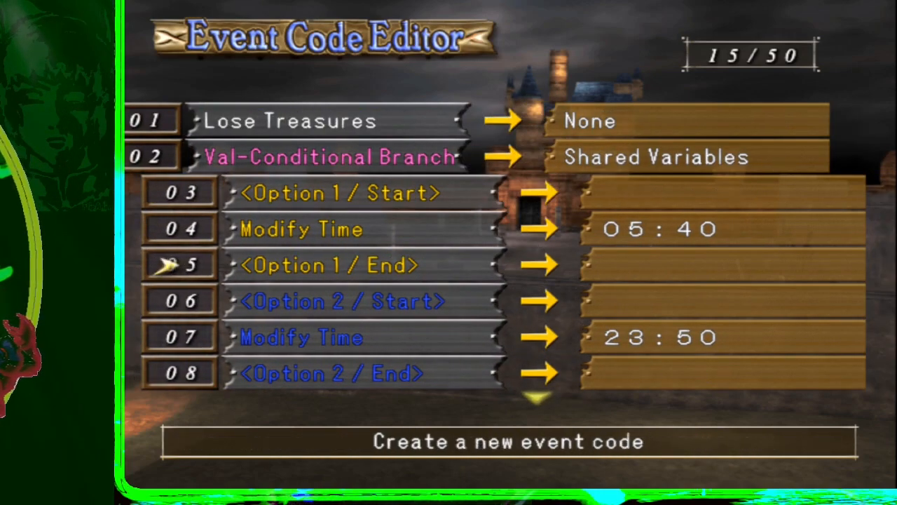
pyautogui.press('Down')
pyautogui.press('Down')
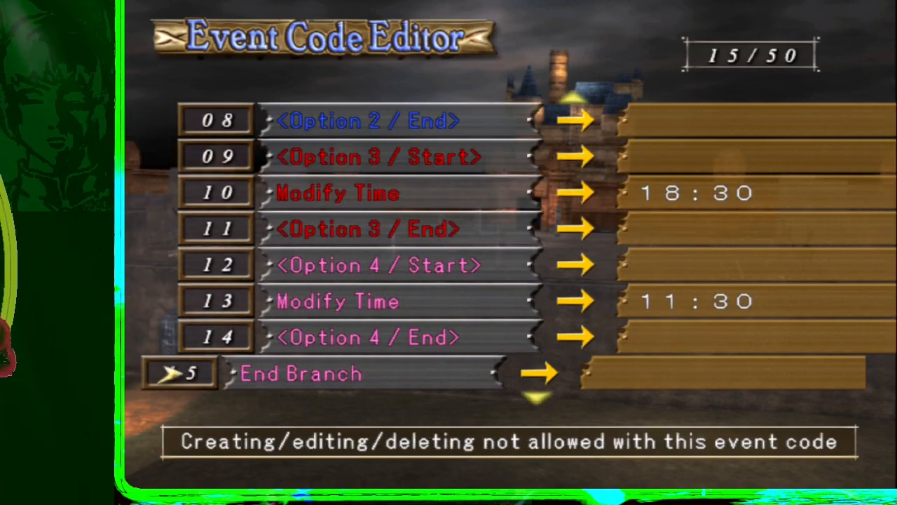
# Step: Leave the event's code list, reopen it and go to the codes of option 1
pyautogui.press('Escape')
pyautogui.press('Return')
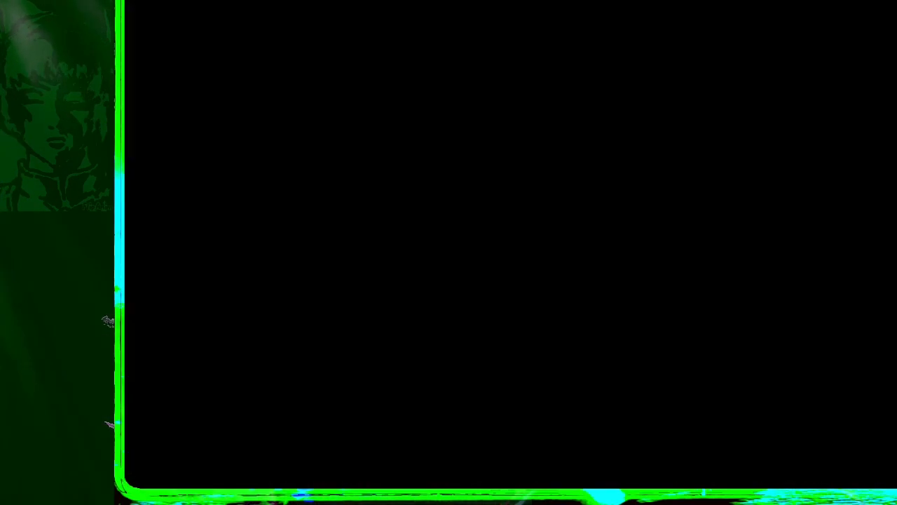
pyautogui.press('Return')
pyautogui.press('Down')
pyautogui.press('Down')
pyautogui.press('Down')
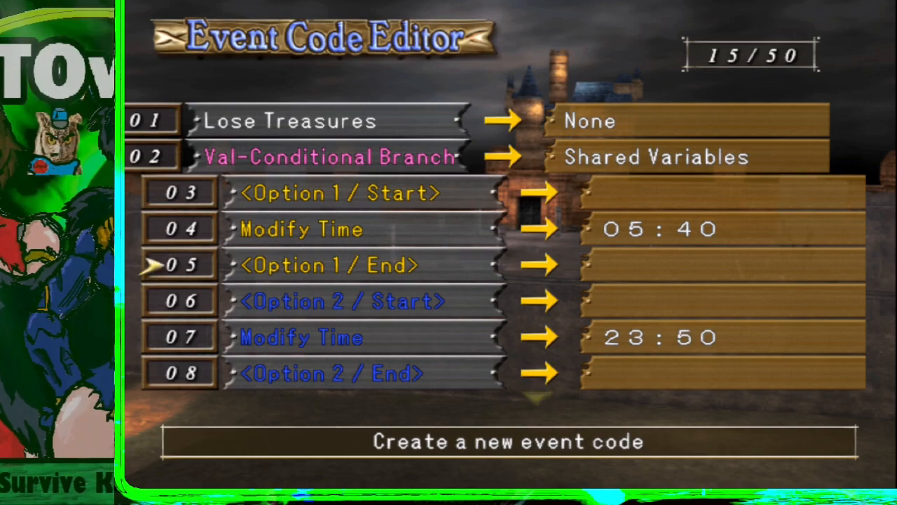
# Step: Start a new event code ahead of Lose Treasures and bring up the event code categories
pyautogui.press('Up')
pyautogui.press('Up')
pyautogui.press('Up')
pyautogui.press('Up')
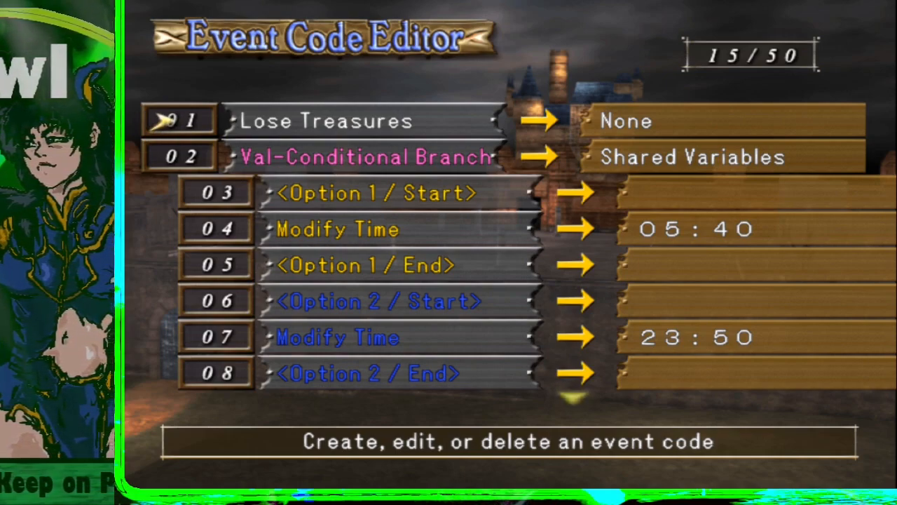
pyautogui.press('Return')
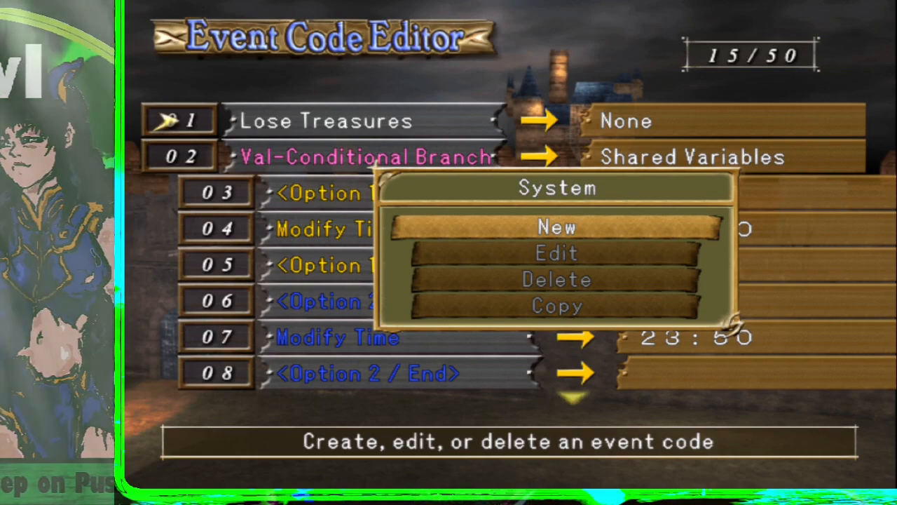
pyautogui.press('Escape')
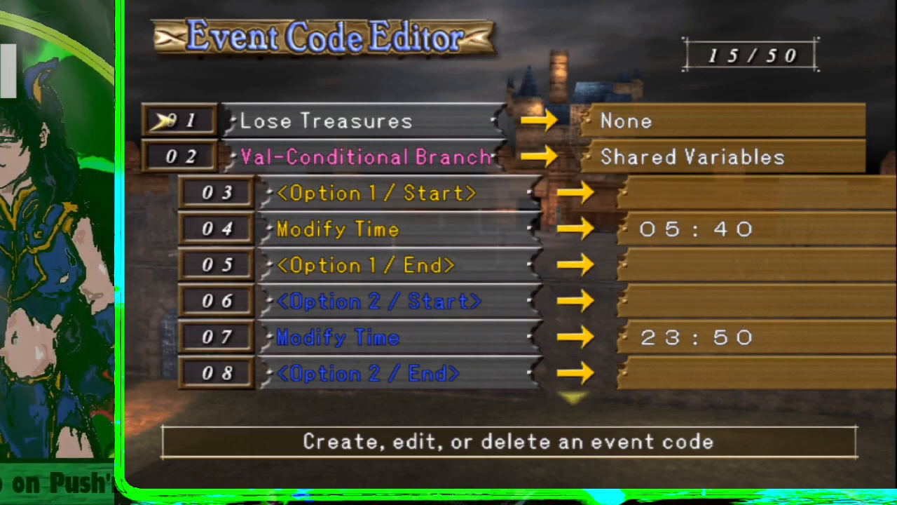
pyautogui.press('Return')
pyautogui.press('Escape')
pyautogui.press('Return')
pyautogui.press('Down')
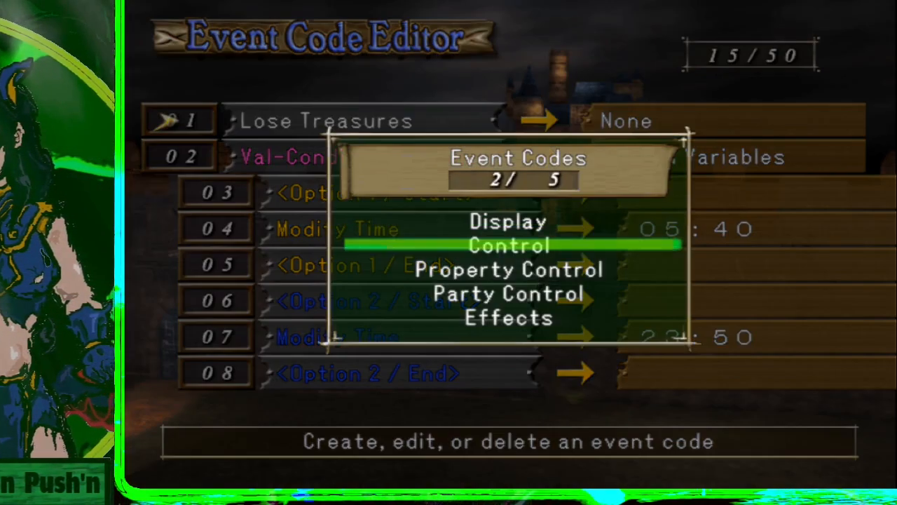
# Step: Compare the Increase and Decrease Shared Var. codes under Property Control and choose Increase Shared Var
pyautogui.press('Down')
pyautogui.press('Down')
pyautogui.press('Up')
pyautogui.press('Escape')
pyautogui.press('Down')
pyautogui.press('Down')
pyautogui.press('Down')
pyautogui.press('Down')
pyautogui.press('Down')
pyautogui.press('Down')
pyautogui.press('Down')
pyautogui.press('Down')
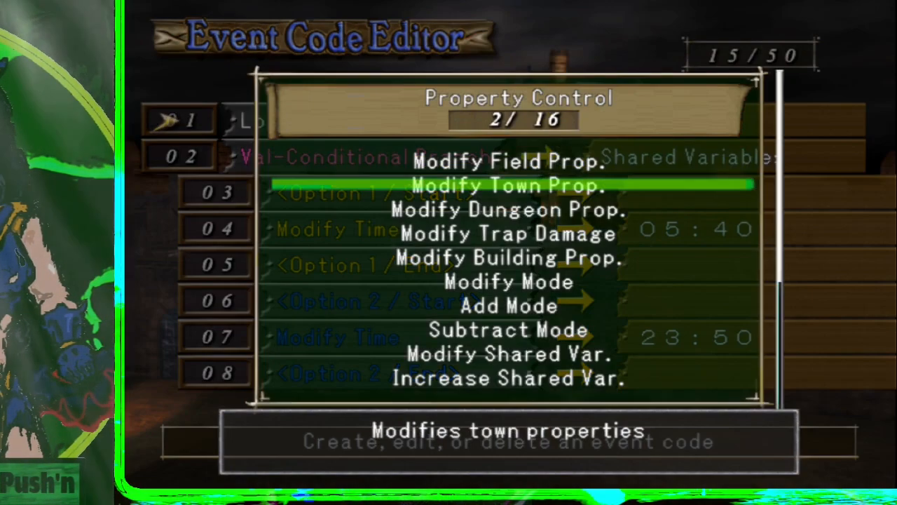
pyautogui.press('Down')
pyautogui.press('Down')
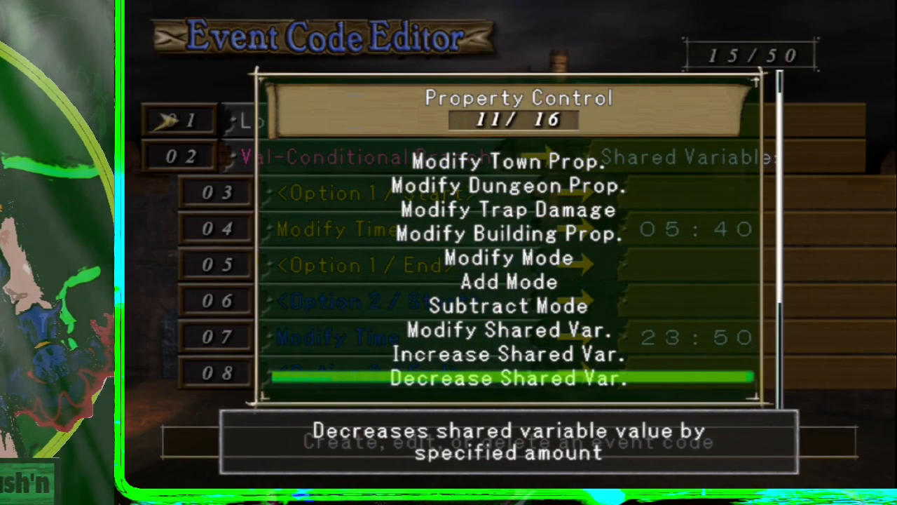
pyautogui.press('Up')
pyautogui.press('Down')
pyautogui.press('Up')
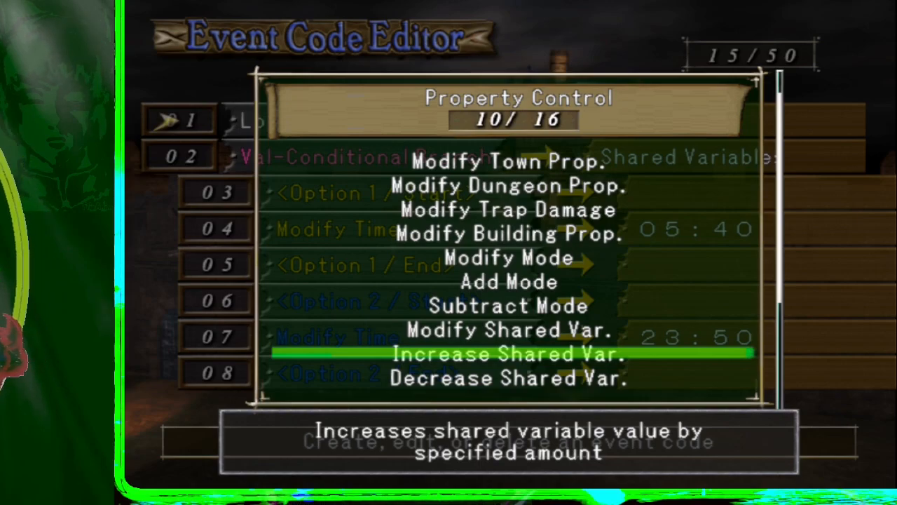
pyautogui.press('Return')
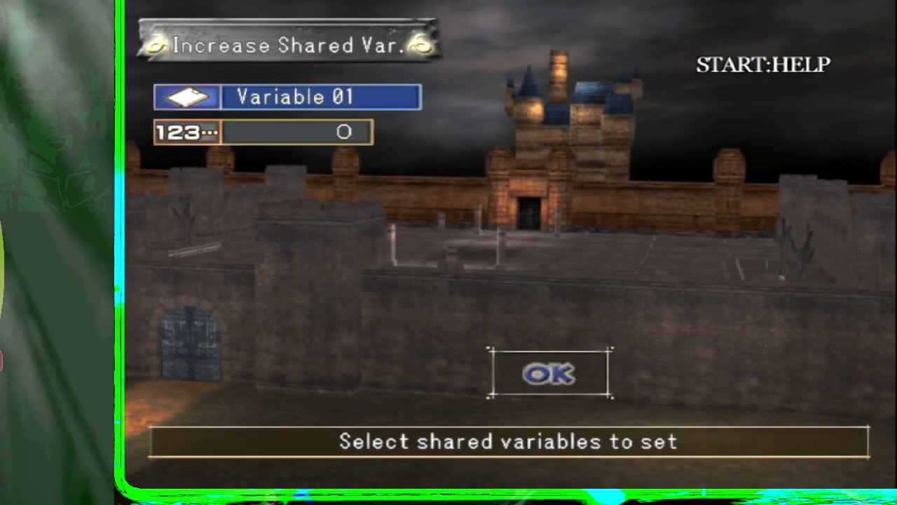
# Step: Keep Variable 01 as the variable to increase, enter 2 as the amount and confirm the Increase Shared Var. code
pyautogui.press('Down')
pyautogui.press('Up')
pyautogui.press('Return')
pyautogui.press('Escape')
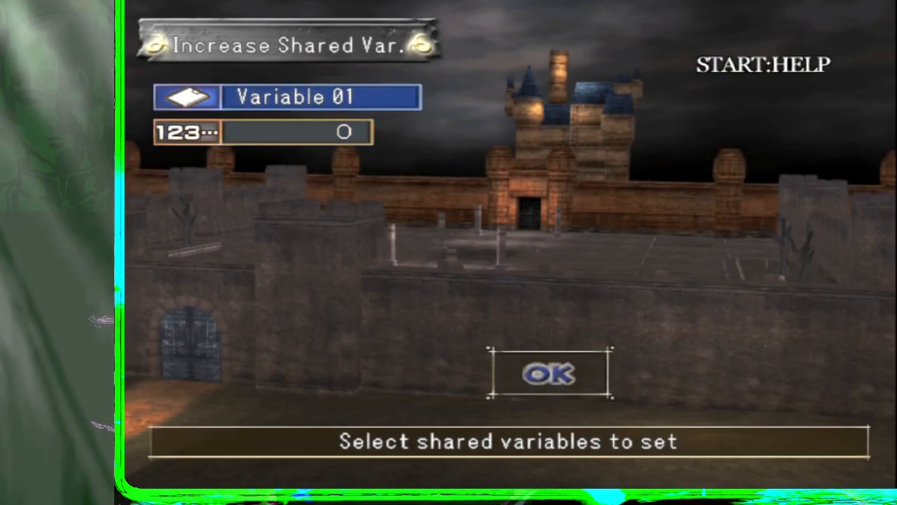
pyautogui.press('Down')
pyautogui.press('Return')
pyautogui.press('Up')
pyautogui.press('Up')
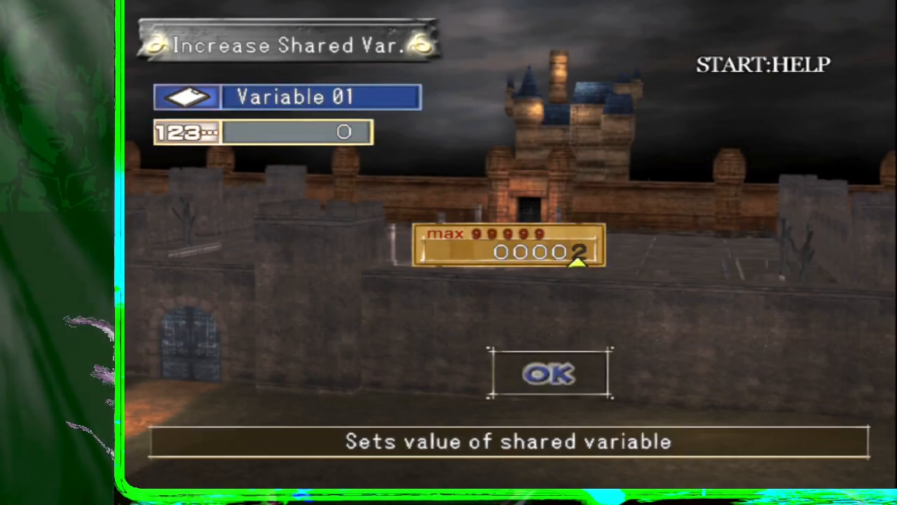
pyautogui.press('Escape')
pyautogui.press('Down')
pyautogui.press('Return')
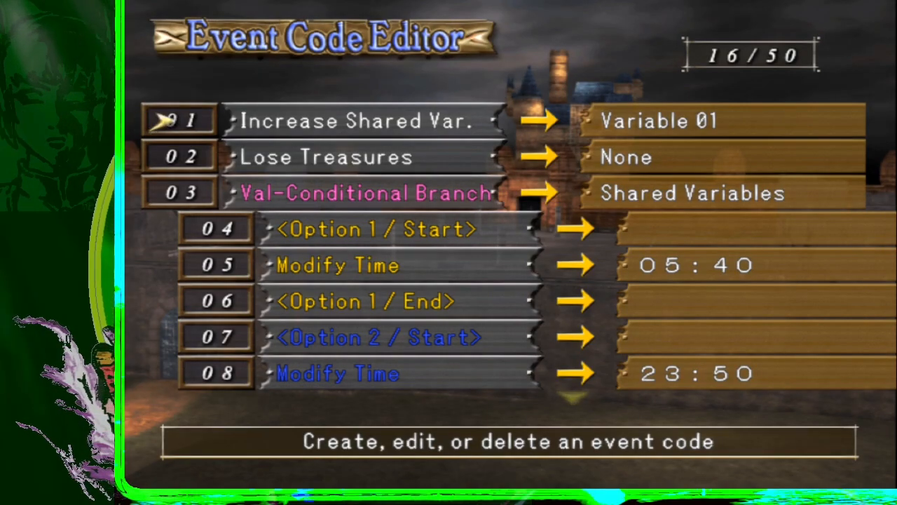
# Step: Look through the codes that follow Increase Shared Var., down to option 2 of the branch and back up
pyautogui.press('Down')
pyautogui.press('Down')
pyautogui.press('Down')
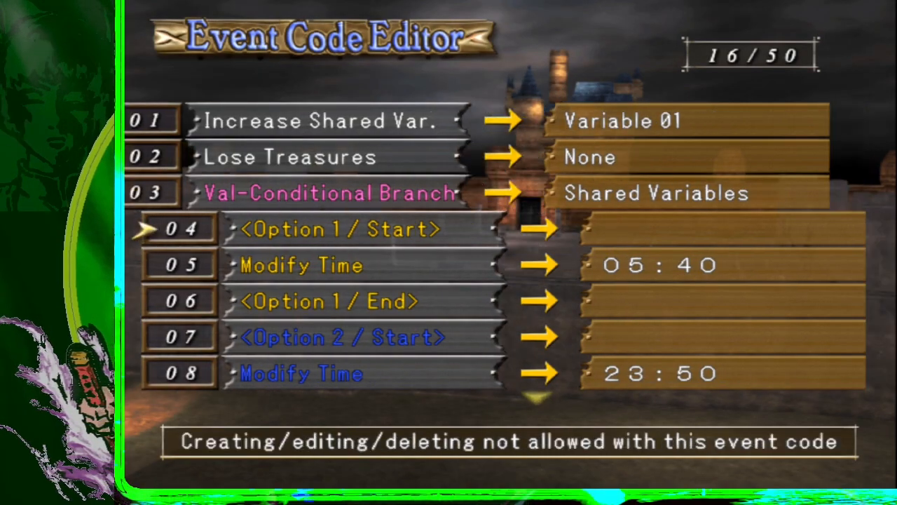
pyautogui.press('Down')
pyautogui.press('Down')
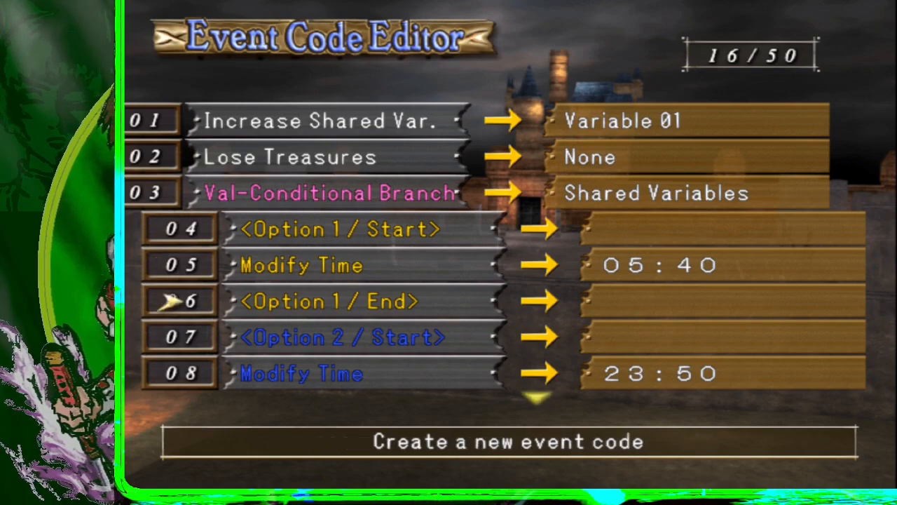
pyautogui.press('Down')
pyautogui.press('Down')
pyautogui.press('Up')
pyautogui.press('Up')
pyautogui.press('Up')
pyautogui.press('Up')
pyautogui.press('Up')
pyautogui.press('Up')
pyautogui.press('Up')
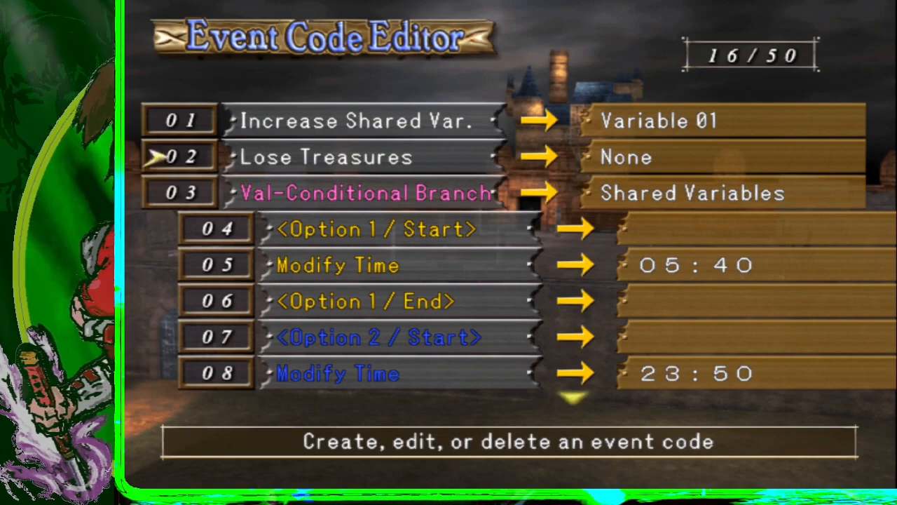
# Step: Delete the Increase Shared Var. code at the start of the event
pyautogui.press('Return')
pyautogui.press('Down')
pyautogui.press('Down')
pyautogui.press('Return')
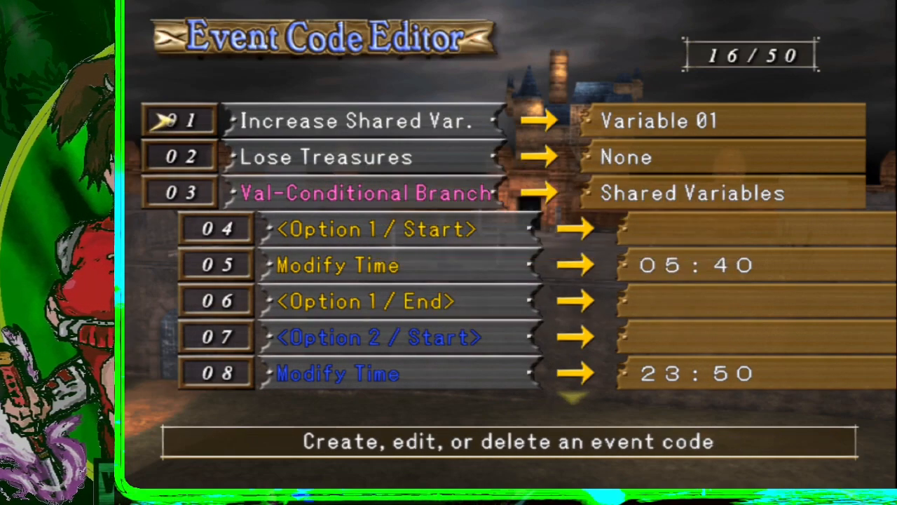
pyautogui.press('Left')
pyautogui.press('Return')
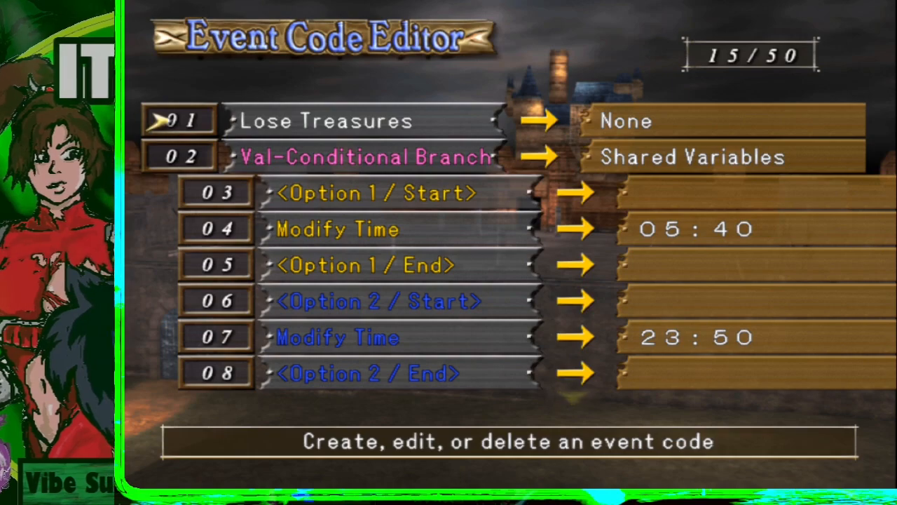
# Step: Leave the event code list, saving the event code data, and go to the With Treasure Item occurrence condition
pyautogui.press('Return')
pyautogui.press('Left')
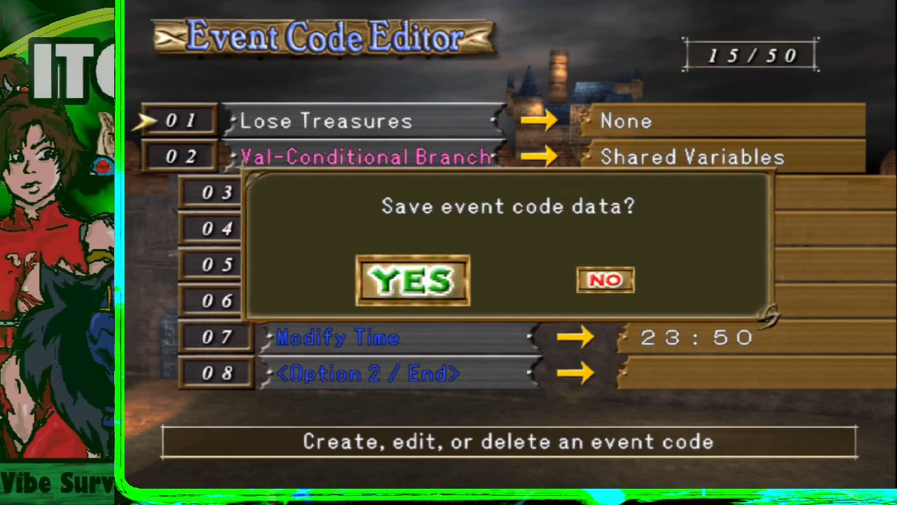
pyautogui.press('Return')
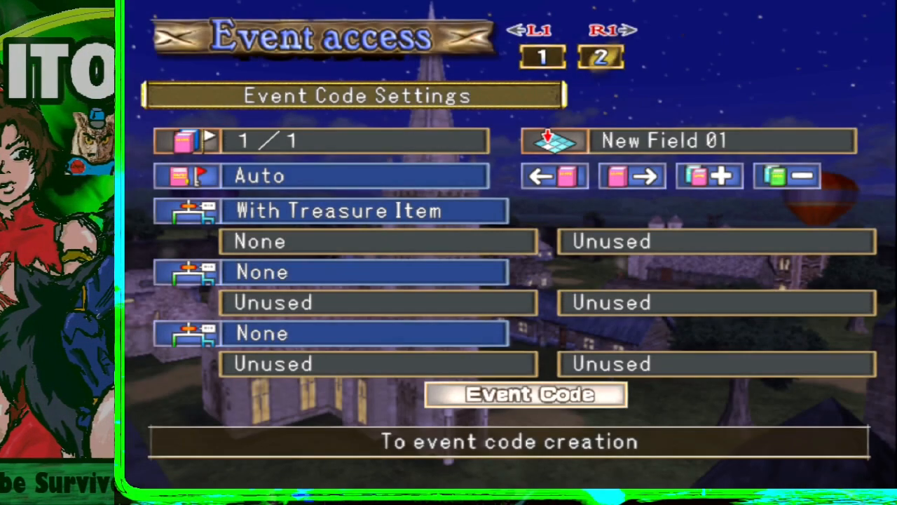
pyautogui.press('Down')
pyautogui.press('Down')
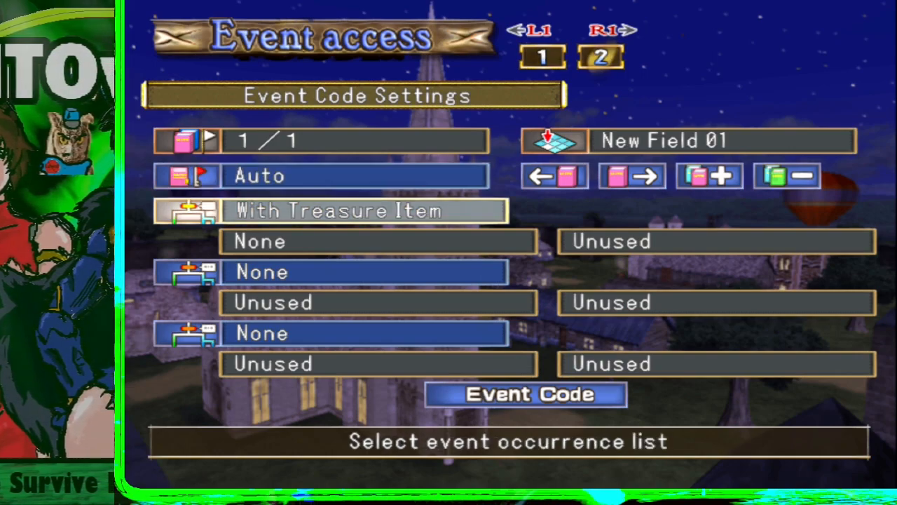
# Step: Review the Auto occurrence type and the With Treasure Item condition in the event code settings
pyautogui.press('Up')
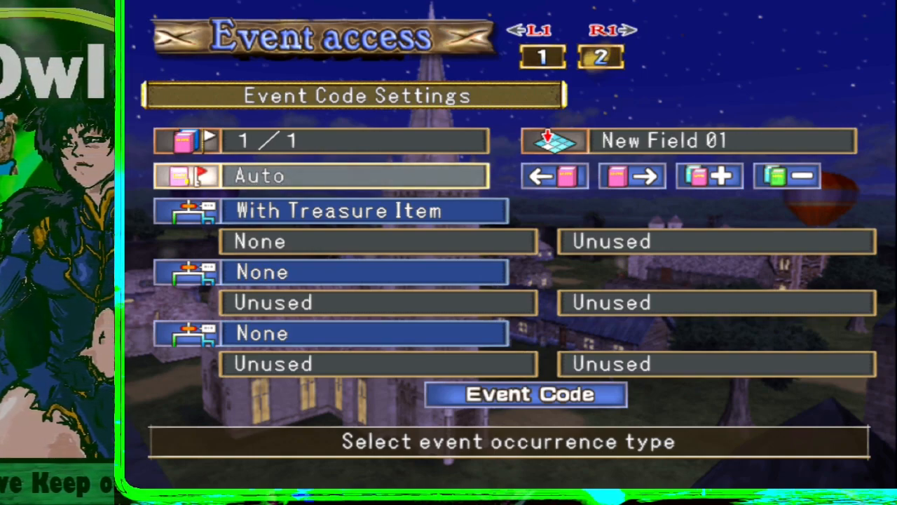
pyautogui.press('Down')
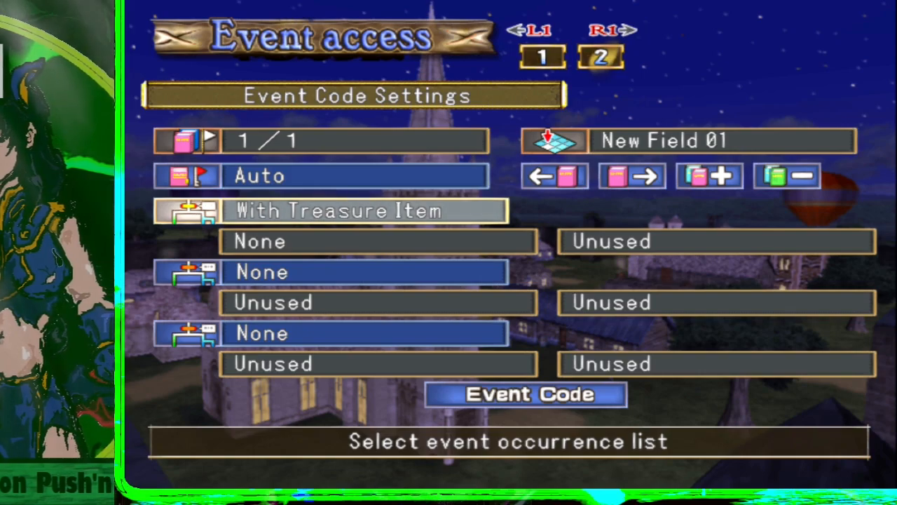
pyautogui.press('Up')
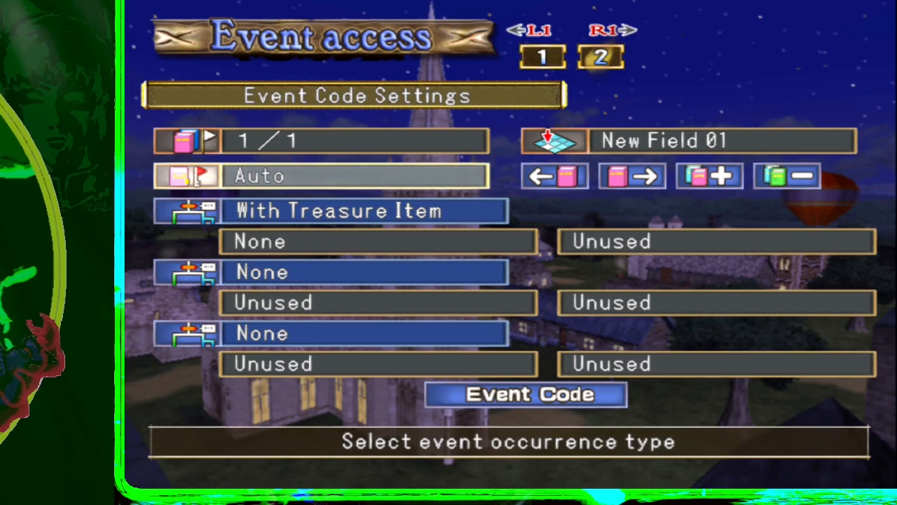
pyautogui.press('Down')
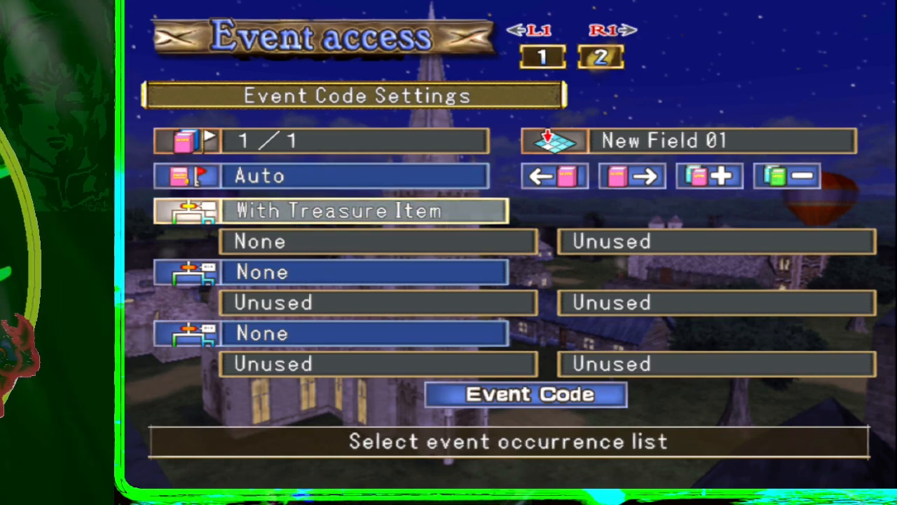
pyautogui.press('Return')
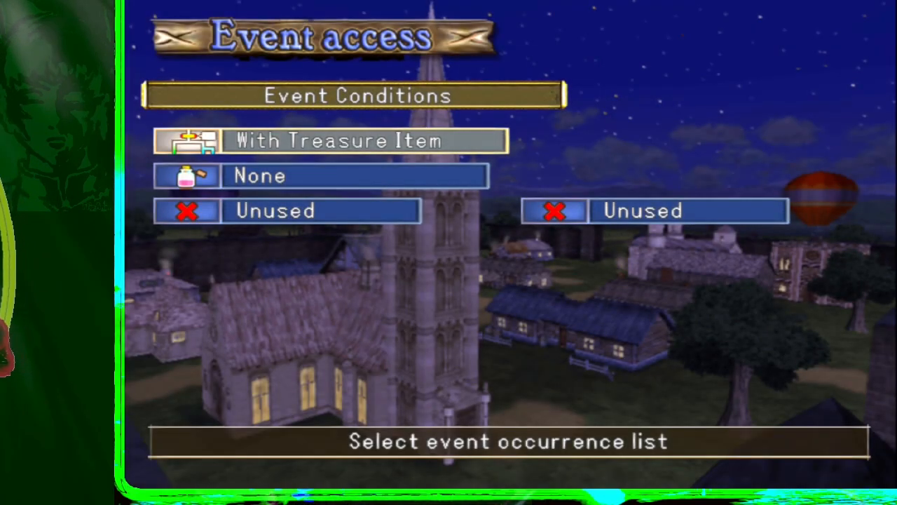
pyautogui.press('Return')
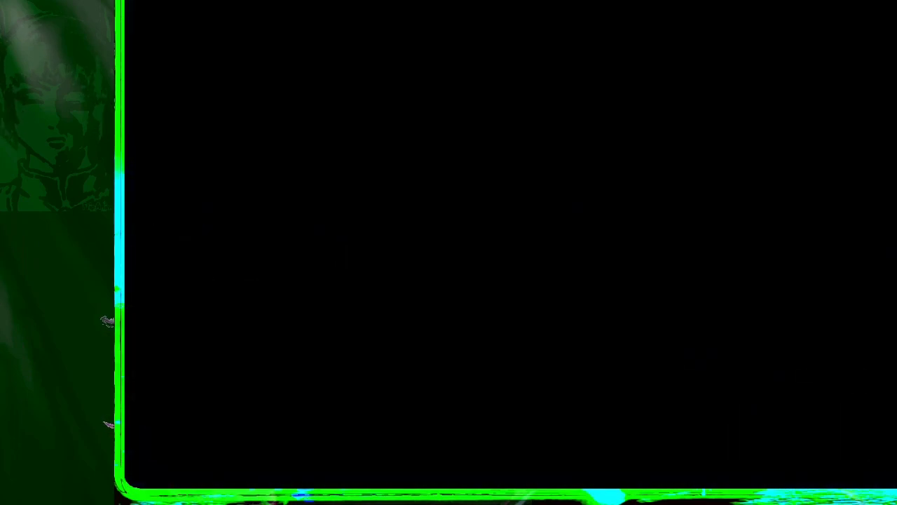
pyautogui.press('Up')
pyautogui.press('Up')
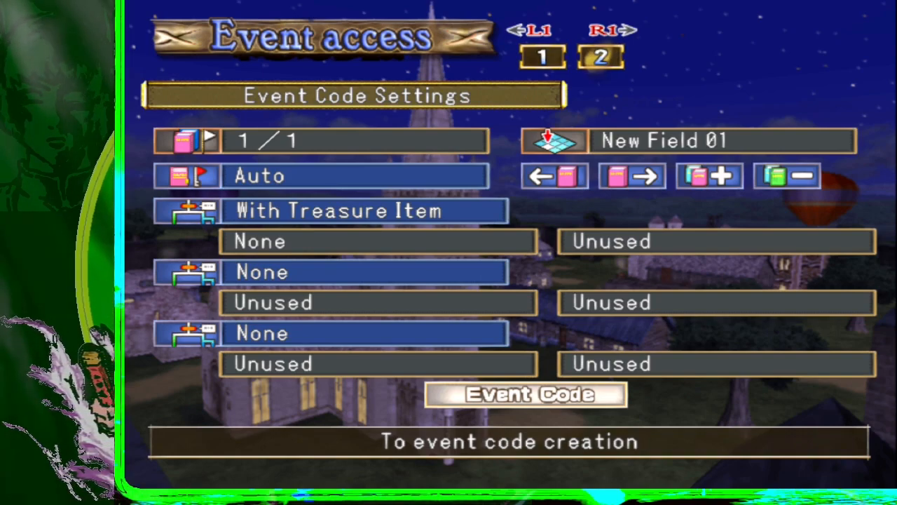
# Step: Check which items can be set for the With Treasure Item condition, keep None and leave the condition settings
pyautogui.press('Up')
pyautogui.press('Up')
pyautogui.press('Up')
pyautogui.press('Return')
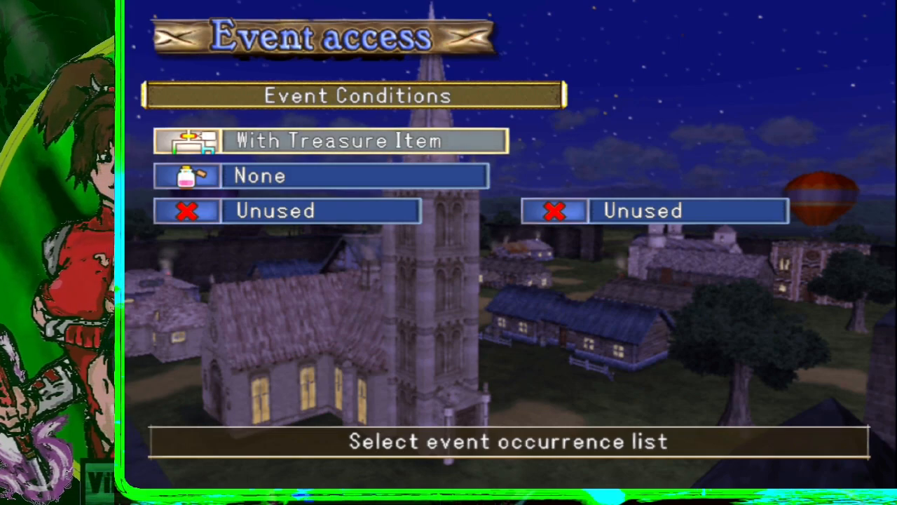
pyautogui.press('Down')
pyautogui.press('Return')
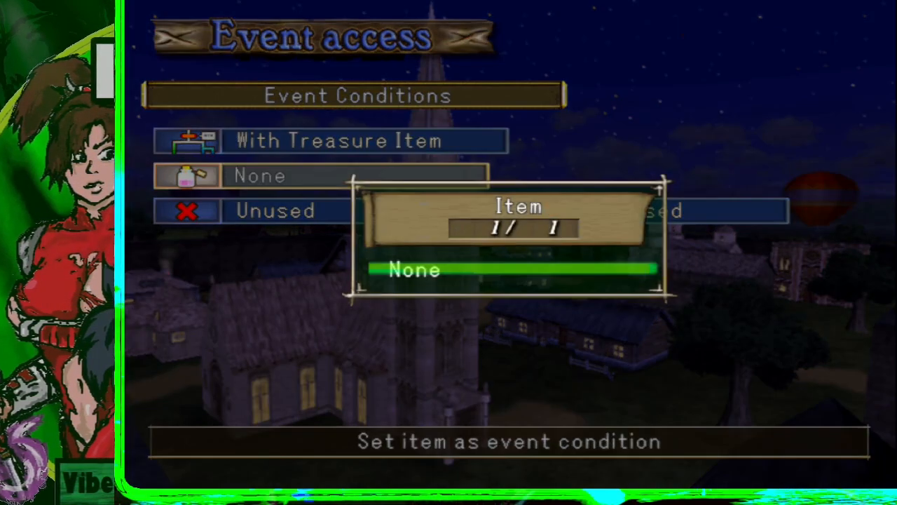
pyautogui.press('Return')
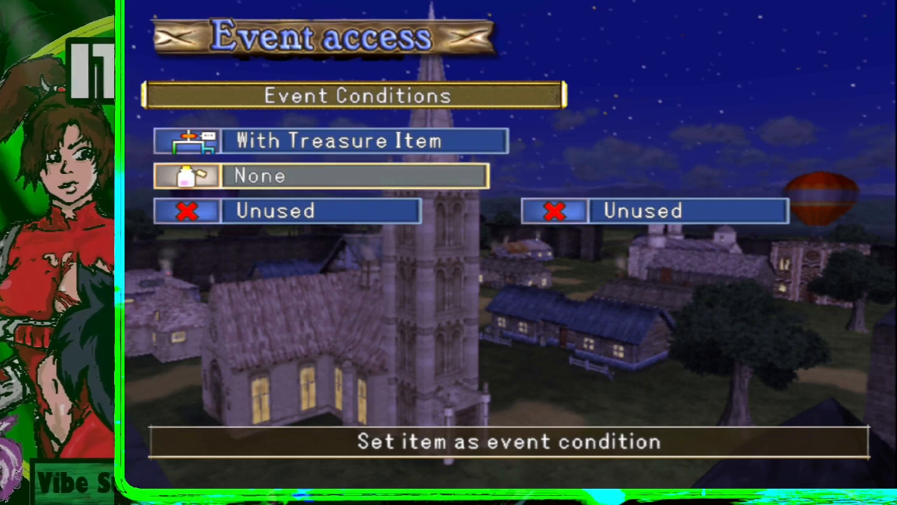
pyautogui.press('Escape')
pyautogui.press('Up')
pyautogui.press('Up')
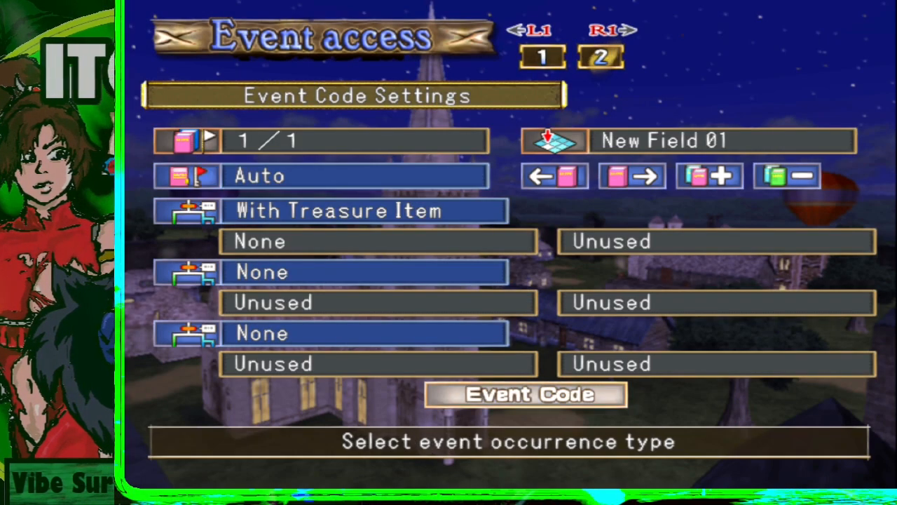
# Step: Open the event code list, check which treasures the Lose Treasures code can take, keep None and confirm the code
pyautogui.press('Return')
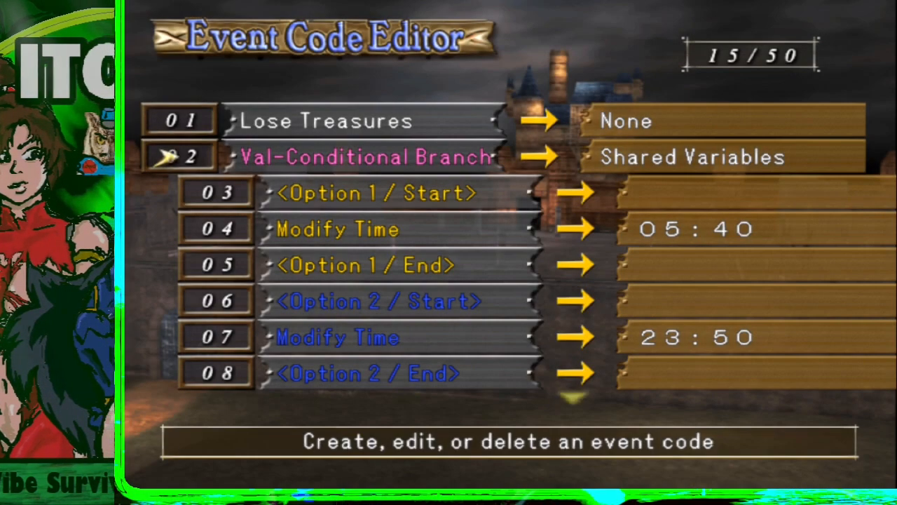
pyautogui.press('Up')
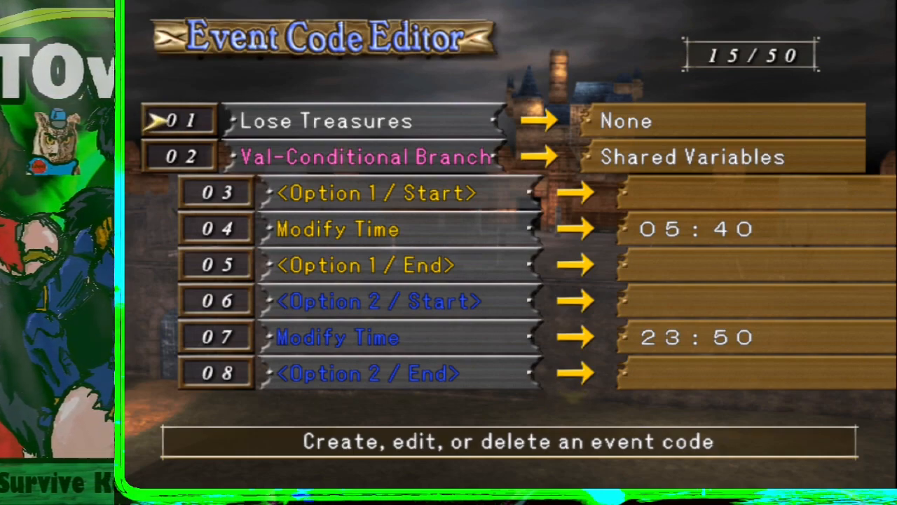
pyautogui.press('Down')
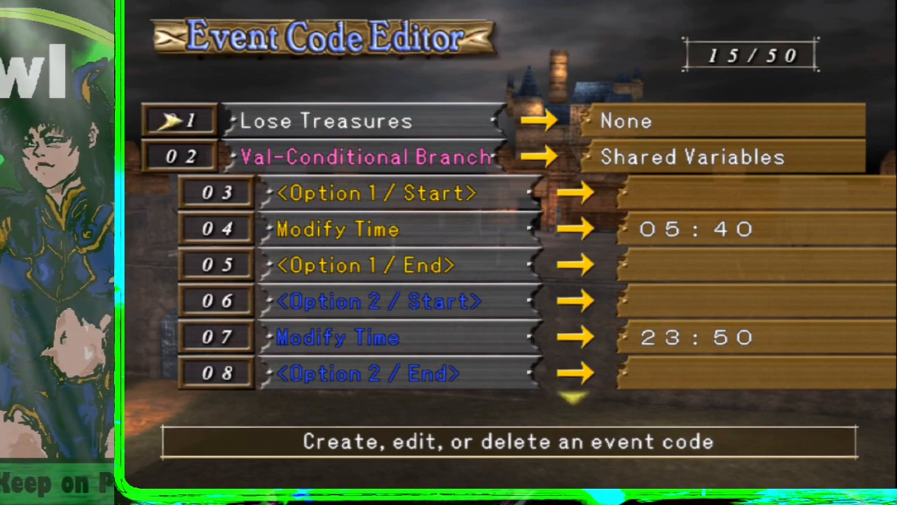
pyautogui.press('Return')
pyautogui.press('Down')
pyautogui.press('Return')
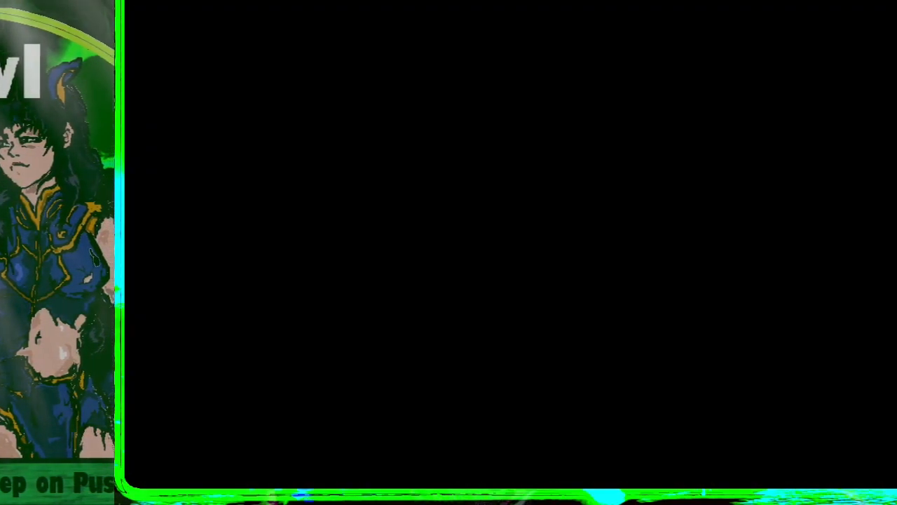
pyautogui.press('Return')
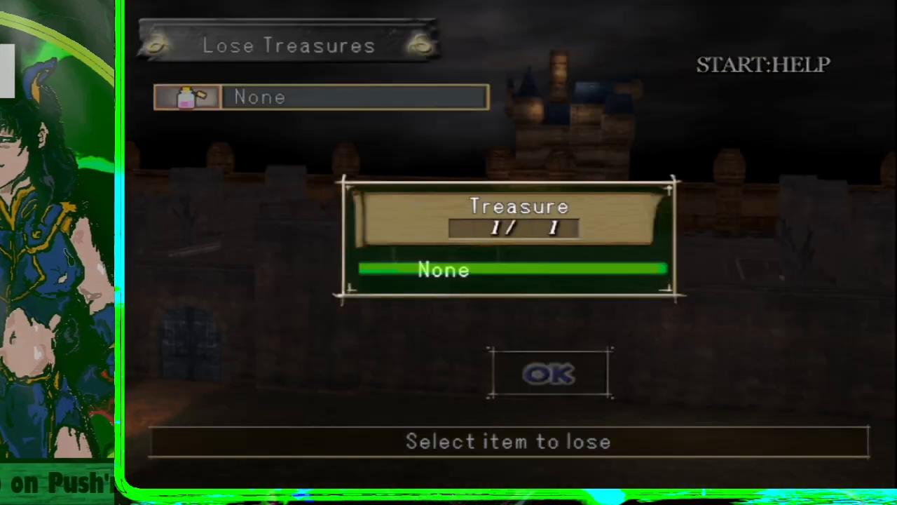
pyautogui.press('Return')
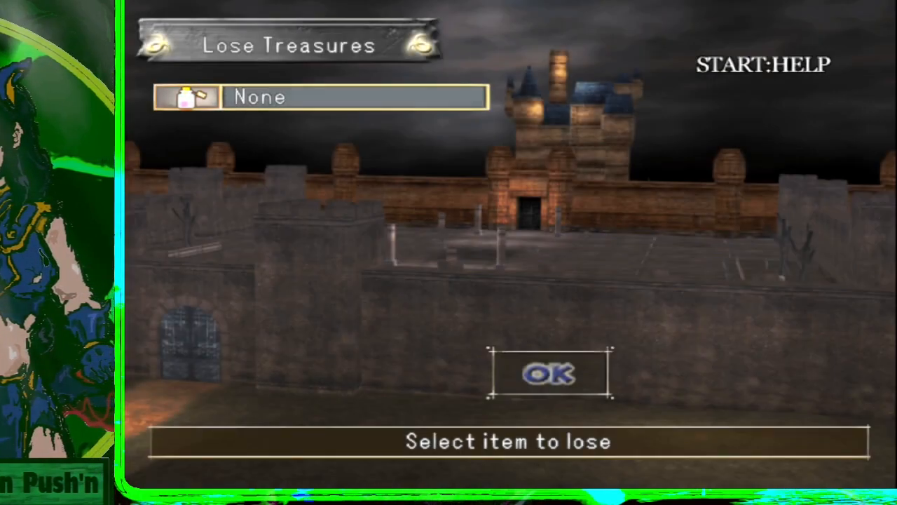
pyautogui.press('Down')
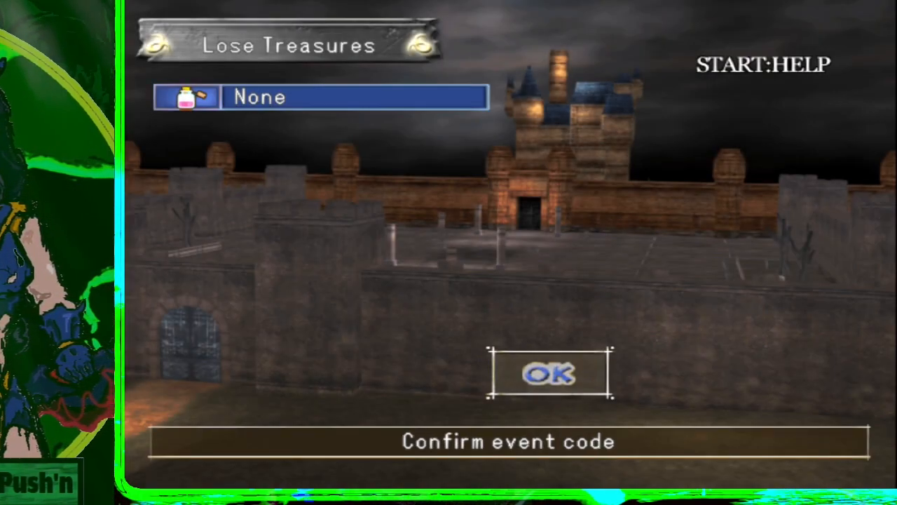
pyautogui.press('Return')
# Step: Leave the event code list and the event settings, returning to the New Field 01 map
pyautogui.press('Down')
pyautogui.press('Down')
pyautogui.press('Down')
pyautogui.press('Down')
pyautogui.press('Down')
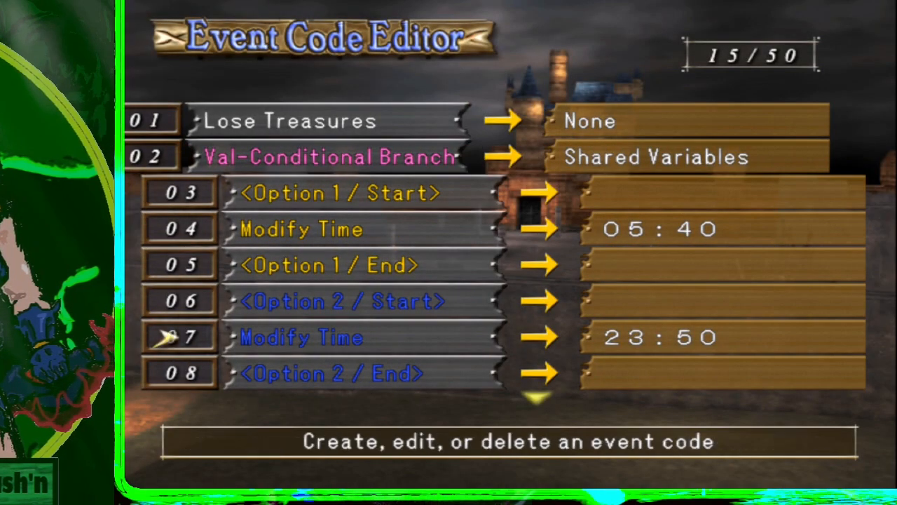
pyautogui.press('Down')
pyautogui.press('Down')
pyautogui.press('Down')
pyautogui.press('Down')
pyautogui.press('Escape')
pyautogui.press('Return')
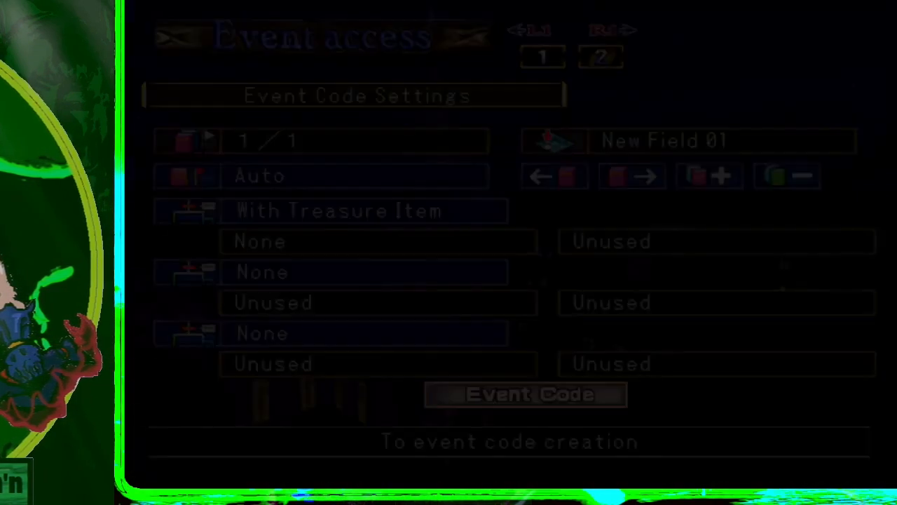
pyautogui.press('Escape')
pyautogui.press('Return')
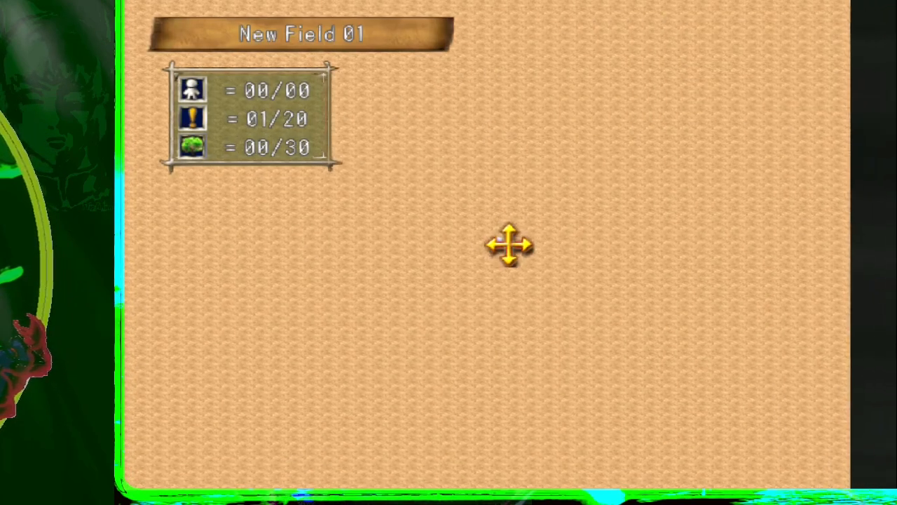
# Step: Leave the New Field 01 map and exit the Layout Editor to the main menu
pyautogui.press('Escape')
pyautogui.press('Left')
pyautogui.press('Return')
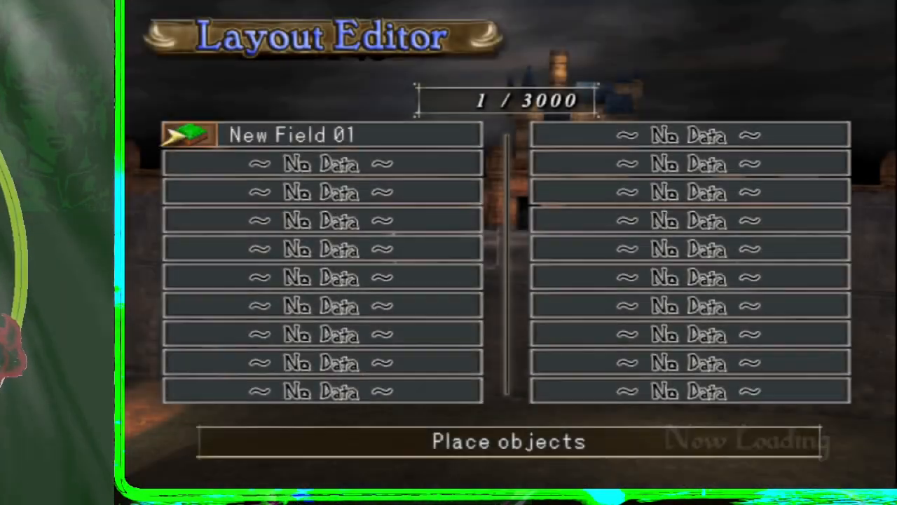
pyautogui.press('Return')
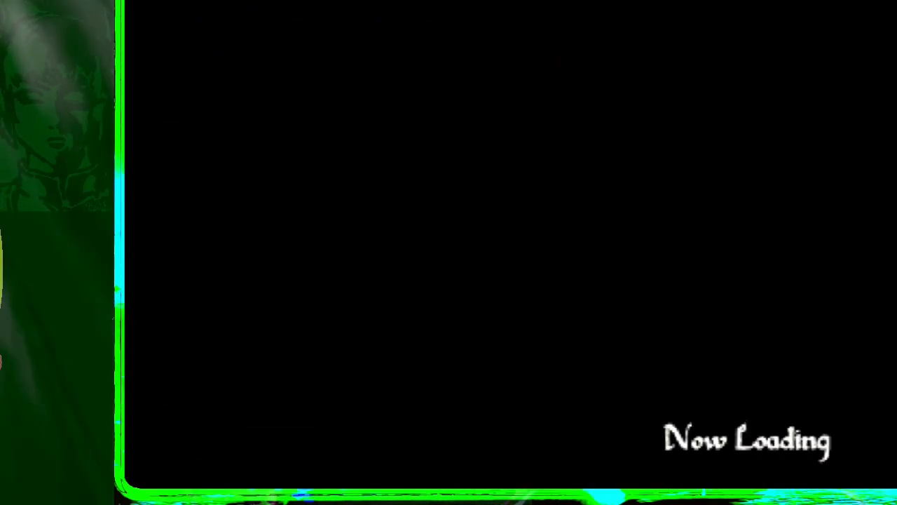
# Step: Go to the Items editor under Characters & Items
pyautogui.press('Return')
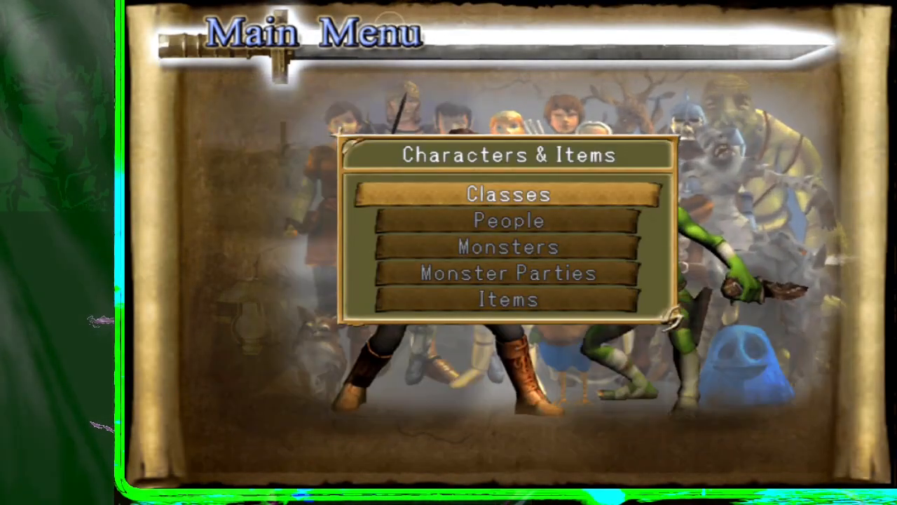
pyautogui.press('Down')
pyautogui.press('Down')
pyautogui.press('Down')
pyautogui.press('Down')
pyautogui.press('Return')
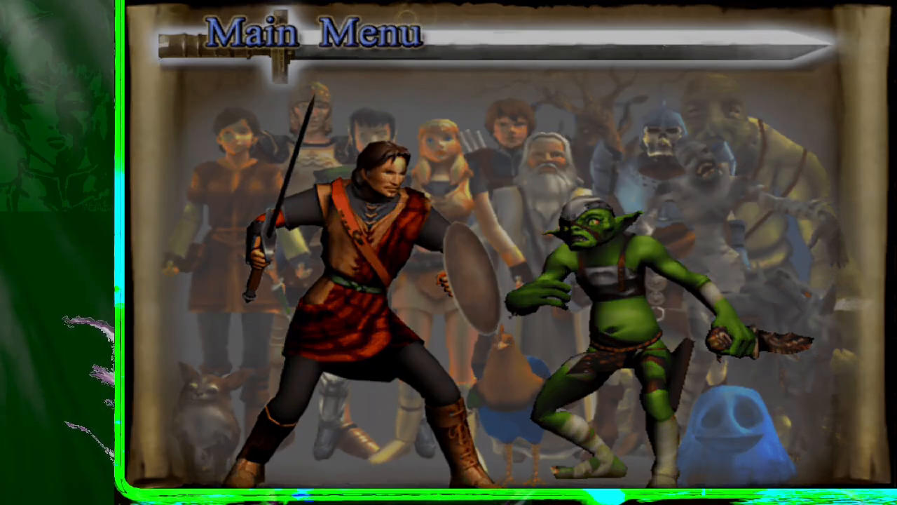
# Step: Create a new item of type Treasure in the first empty slot and look over its graphic and description settings
pyautogui.press('Return')
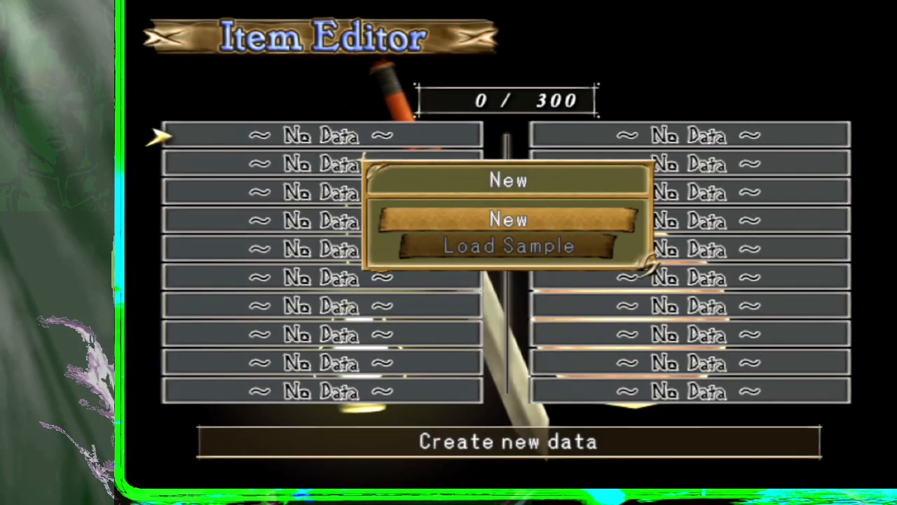
pyautogui.press('Return')
pyautogui.press('Up')
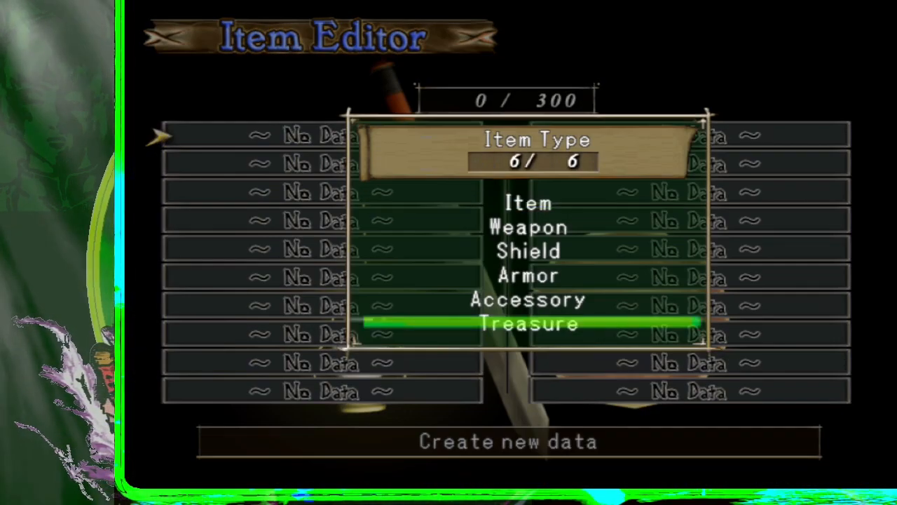
pyautogui.press('Escape')
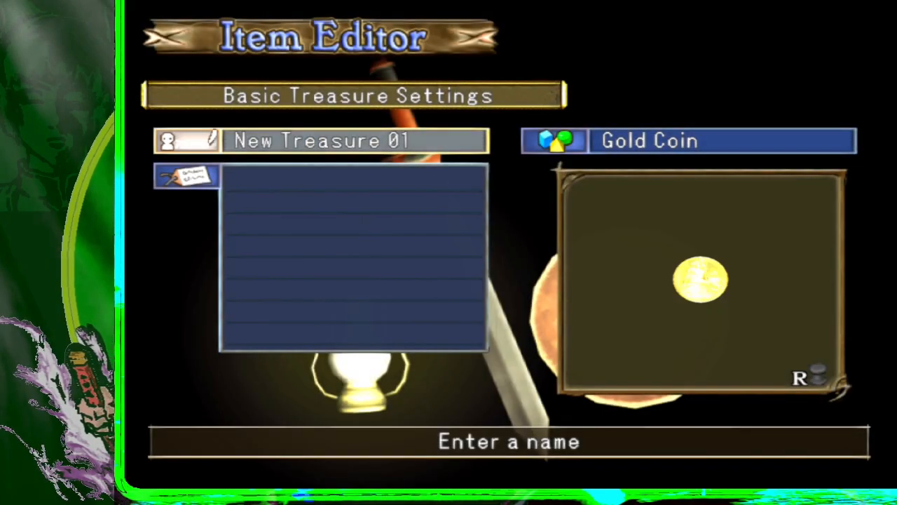
pyautogui.press('Right')
pyautogui.press('Down')
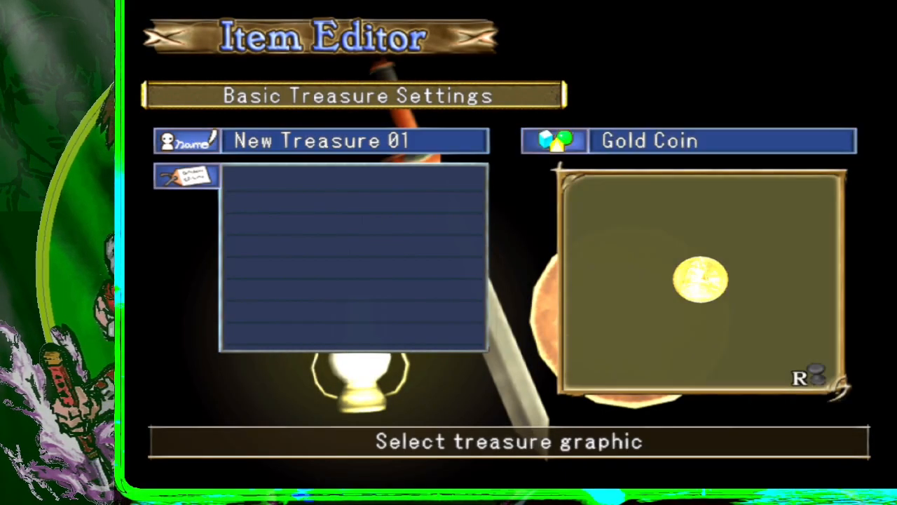
pyautogui.press('Up')
pyautogui.press('Left')
pyautogui.press('Down')
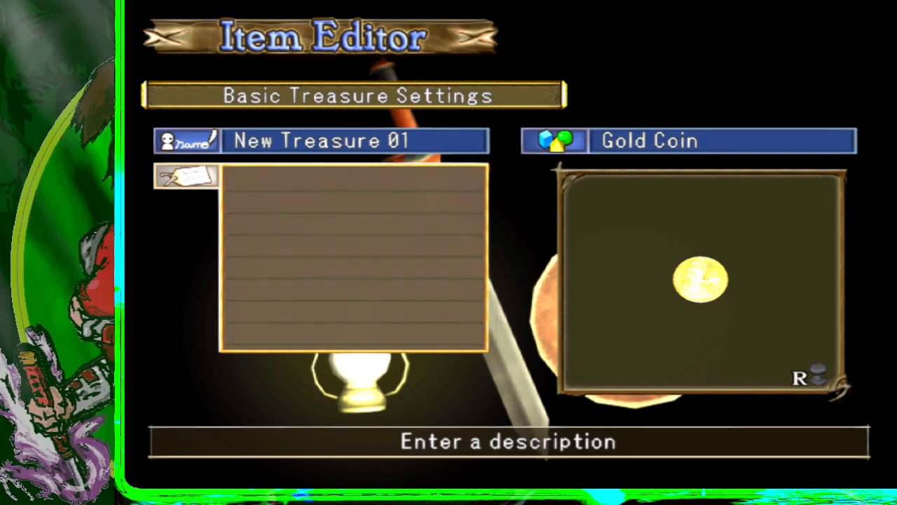
# Step: Start renaming the new treasure item and remove the word New from the front of its name
pyautogui.press('Up')
pyautogui.press('Return')
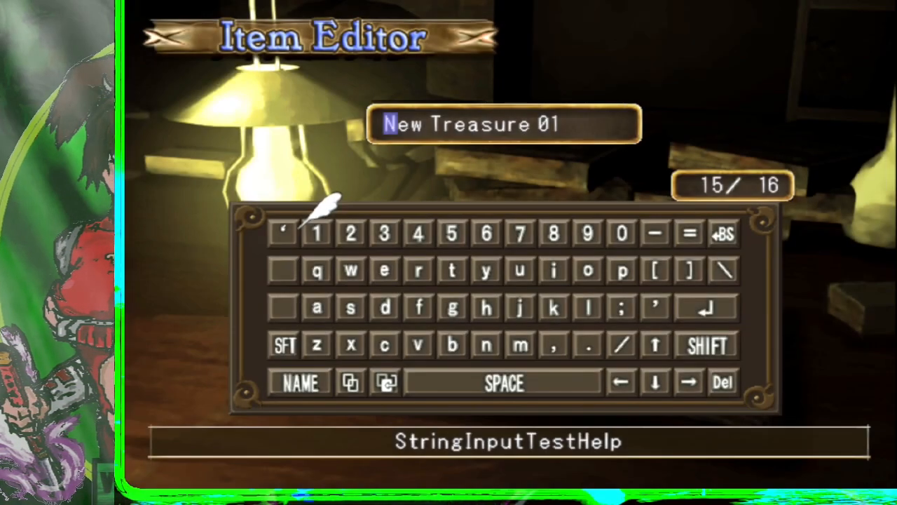
pyautogui.press('Delete')
pyautogui.press('Return')
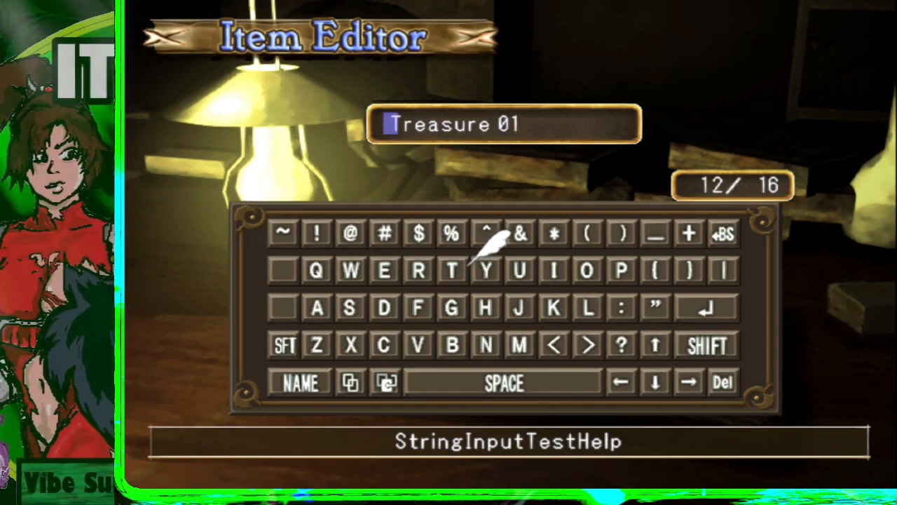
pyautogui.write('T')
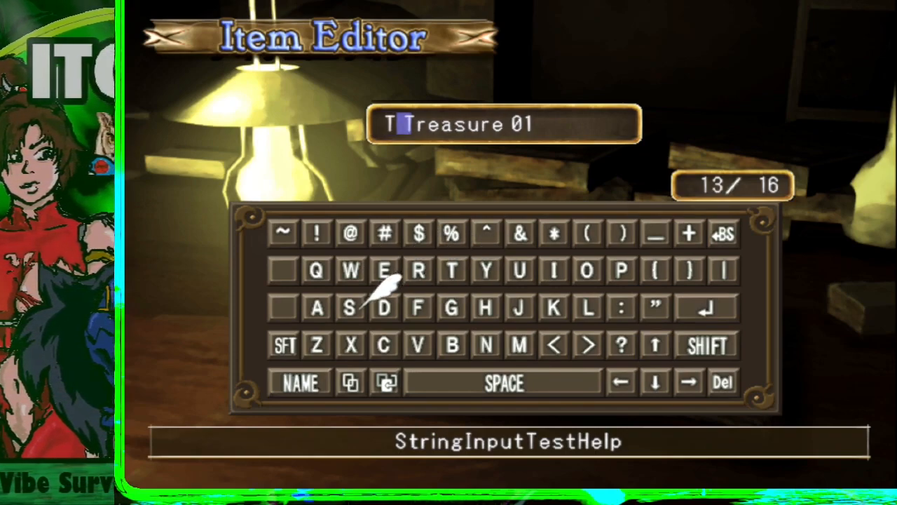
pyautogui.press('Return')
pyautogui.press('Left')
pyautogui.press('Up')
pyautogui.press('Left')
pyautogui.press('Left')
pyautogui.write('i')
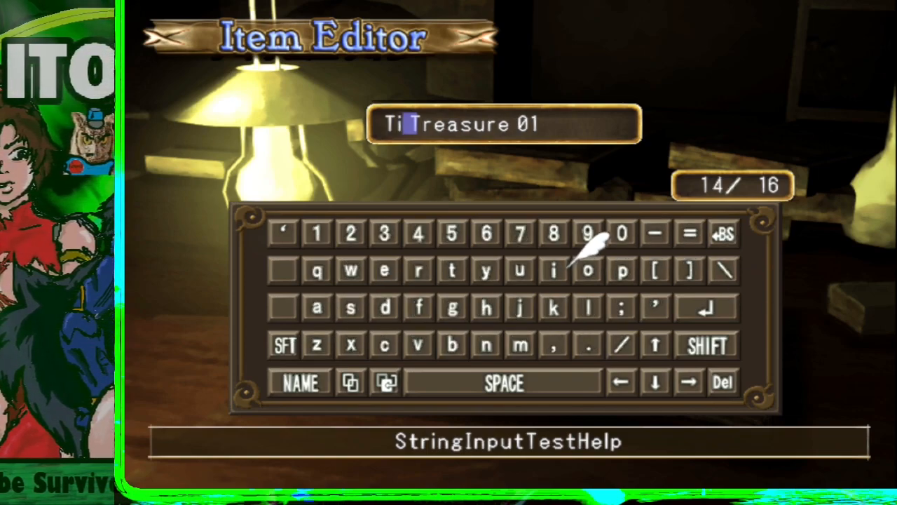
pyautogui.write('me')
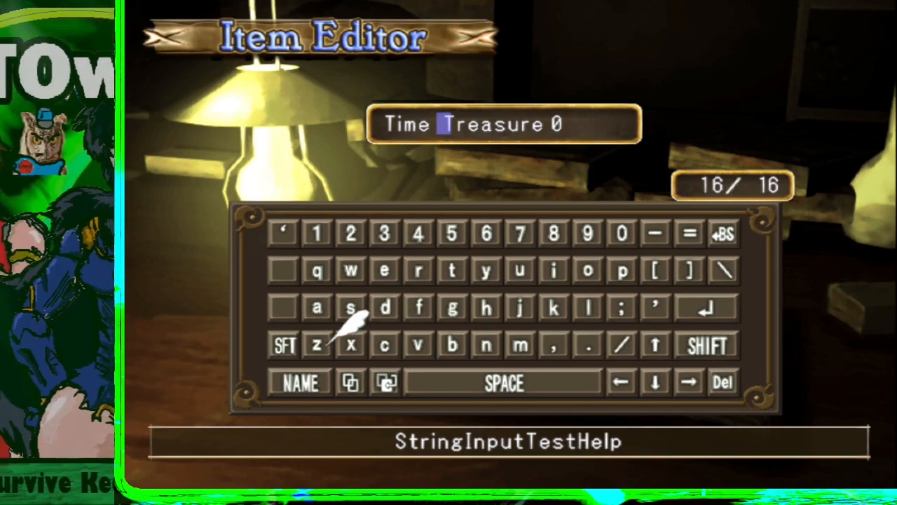
pyautogui.press('Left')
pyautogui.press('Return')
pyautogui.press('BackSpace')
pyautogui.press('BackSpace')
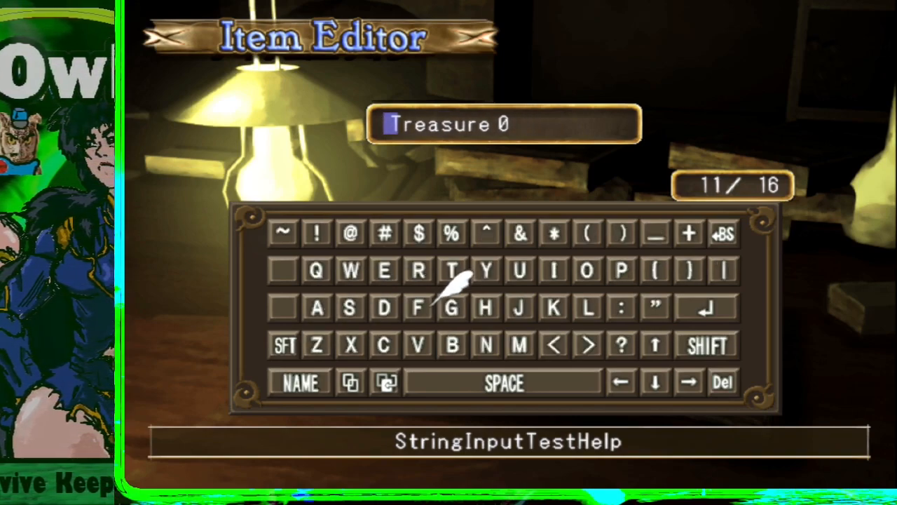
# Step: Name the treasure item TIME GEAR 1, clearing the rest of the default name, and save the name
pyautogui.write('TIM')
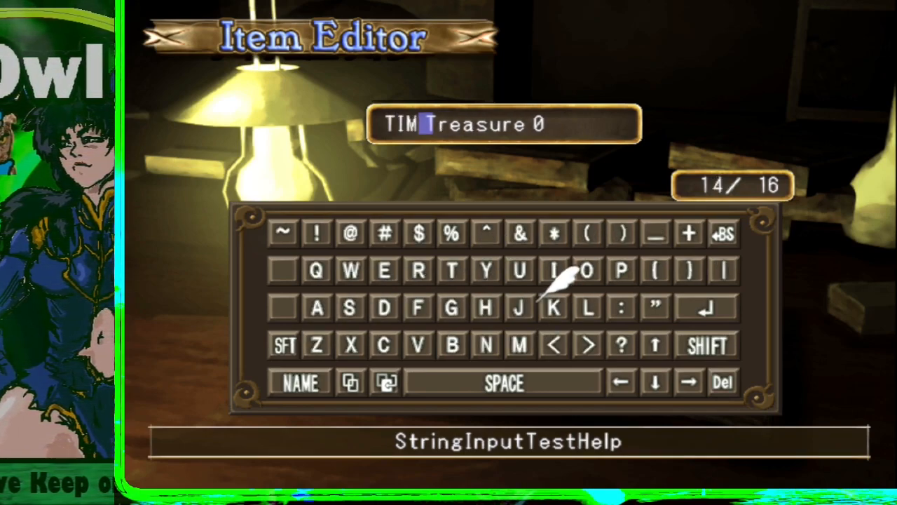
pyautogui.write('E GEAR')
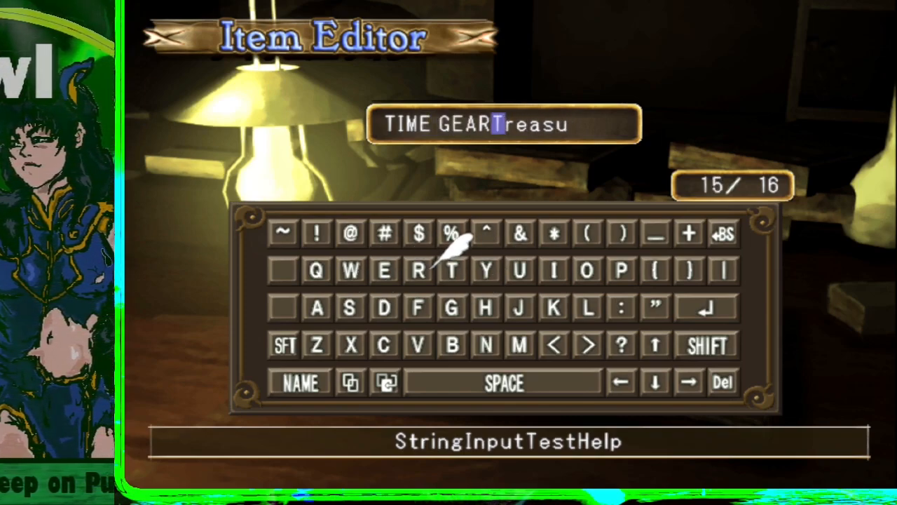
pyautogui.press('Return')
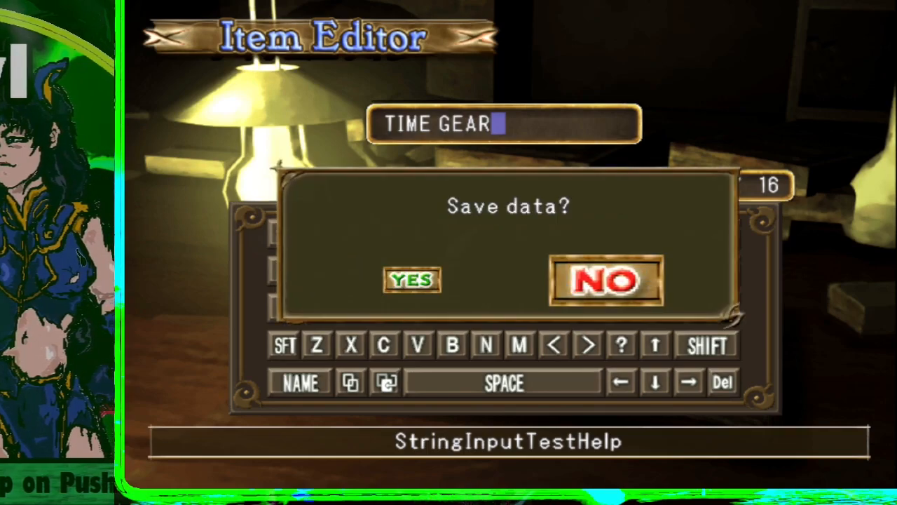
pyautogui.press('Left')
pyautogui.press('Right')
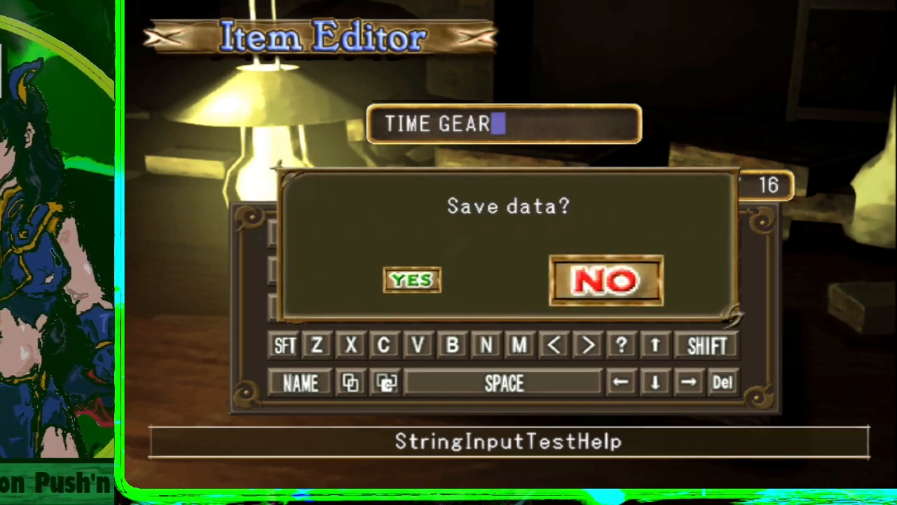
pyautogui.press('Return')
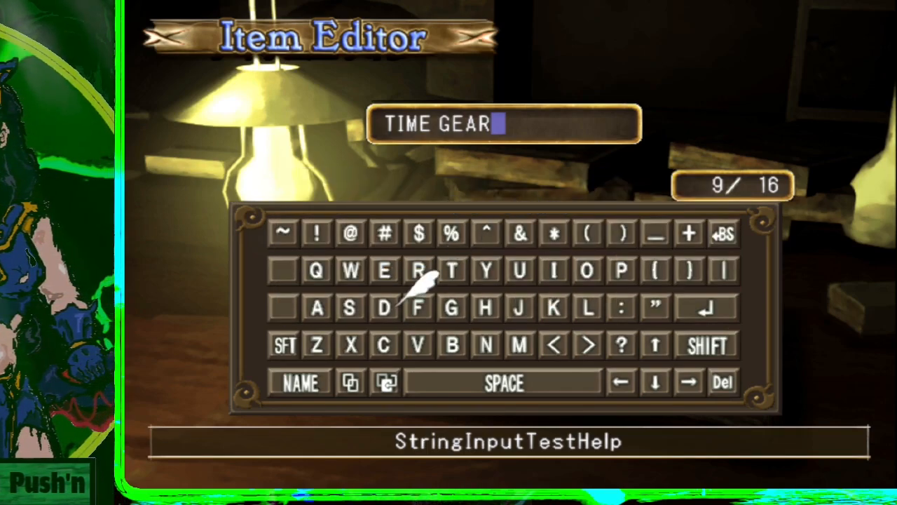
pyautogui.click(298, 341)
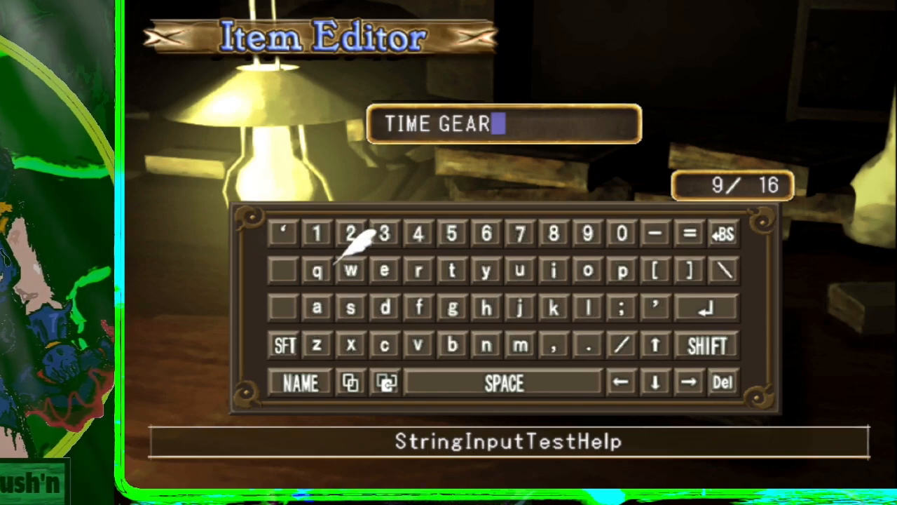
pyautogui.press('Return')
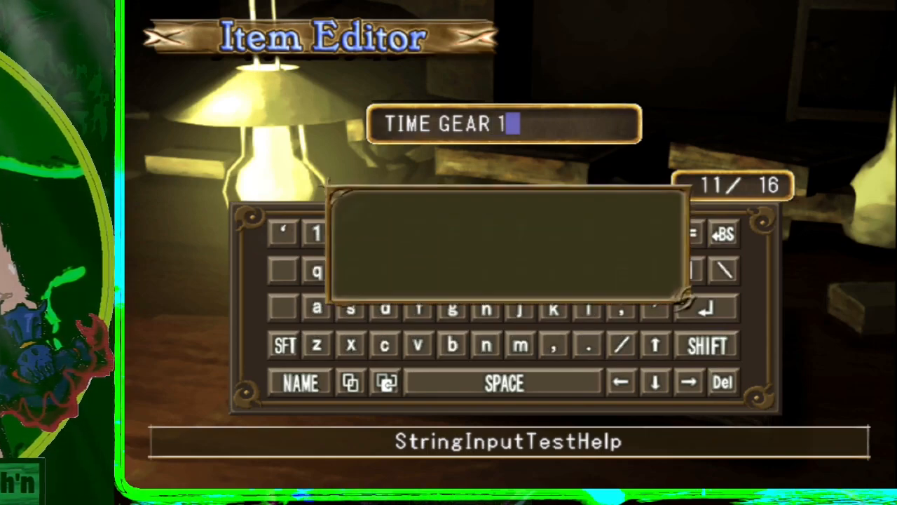
pyautogui.press('Left')
pyautogui.press('Return')
pyautogui.press('Down')
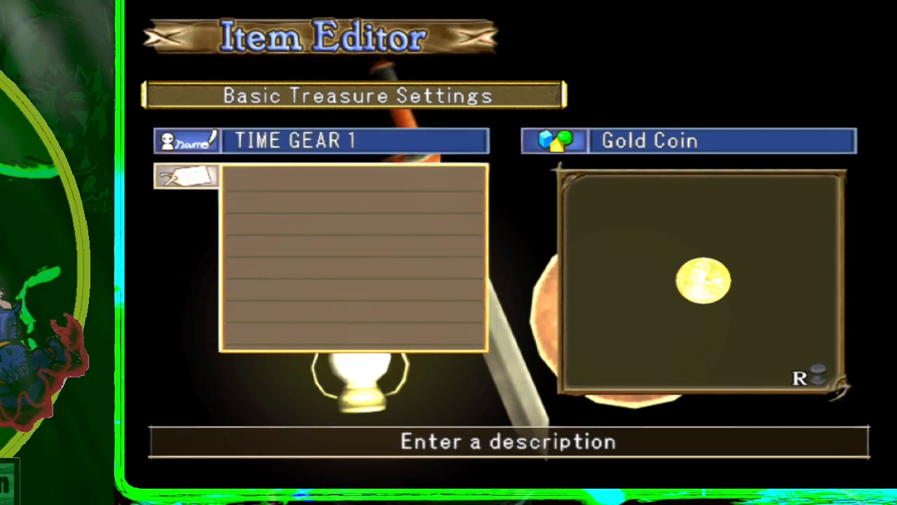
# Step: Finish the TIME GEAR 1 settings and leave the Item Editor for the main menu
pyautogui.press('Escape')
pyautogui.press('Left')
pyautogui.press('Return')
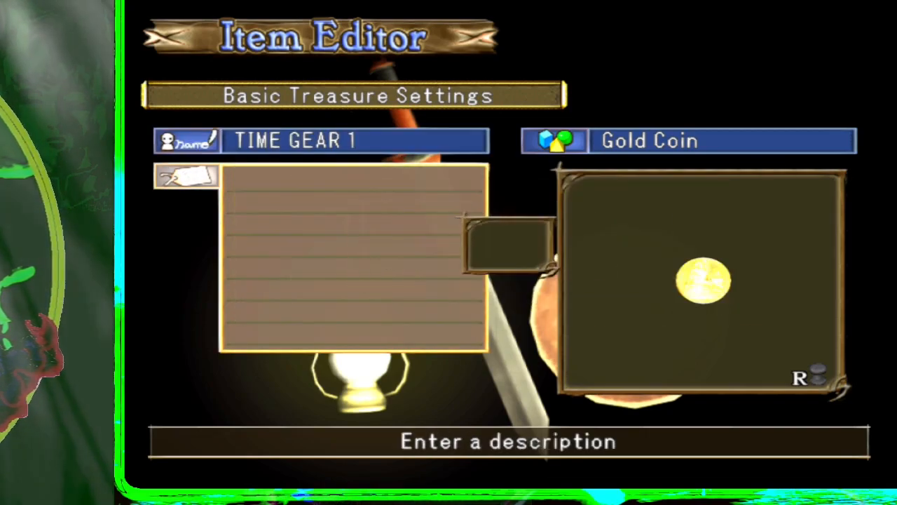
pyautogui.press('Escape')
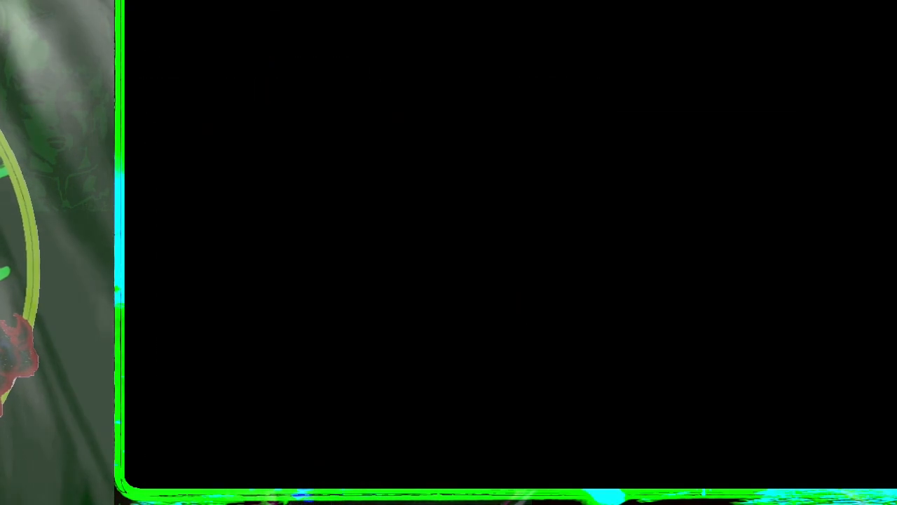
# Step: Enter The World section from the main menu to get back to the field layout
pyautogui.press('Left')
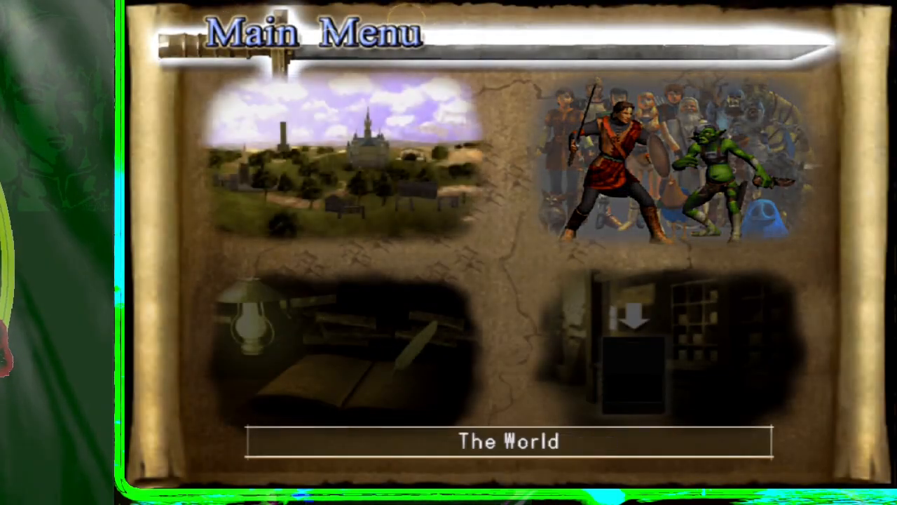
pyautogui.press('Return')
pyautogui.press('Return')
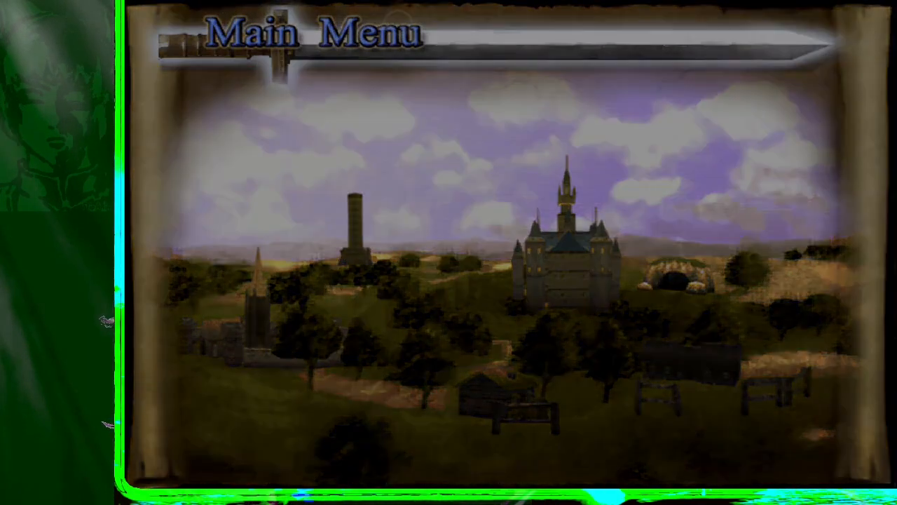
pyautogui.press('Return')
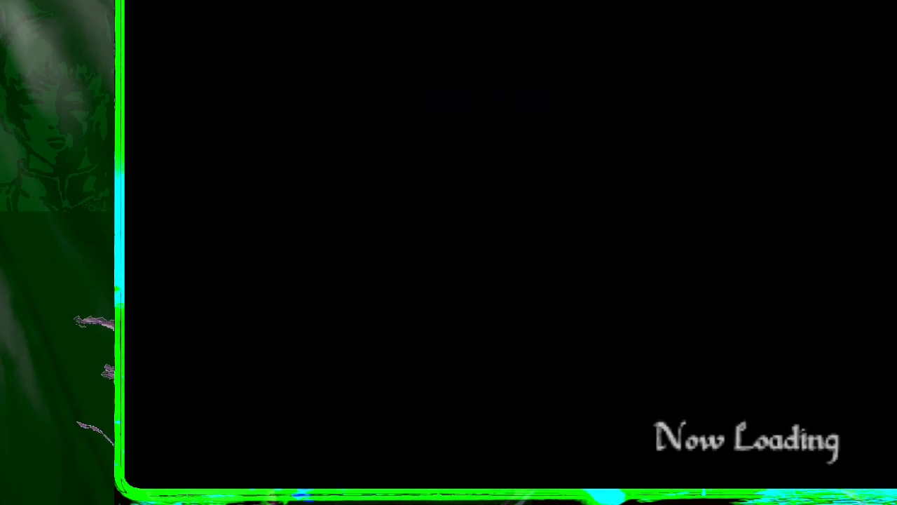
pyautogui.press('Return')
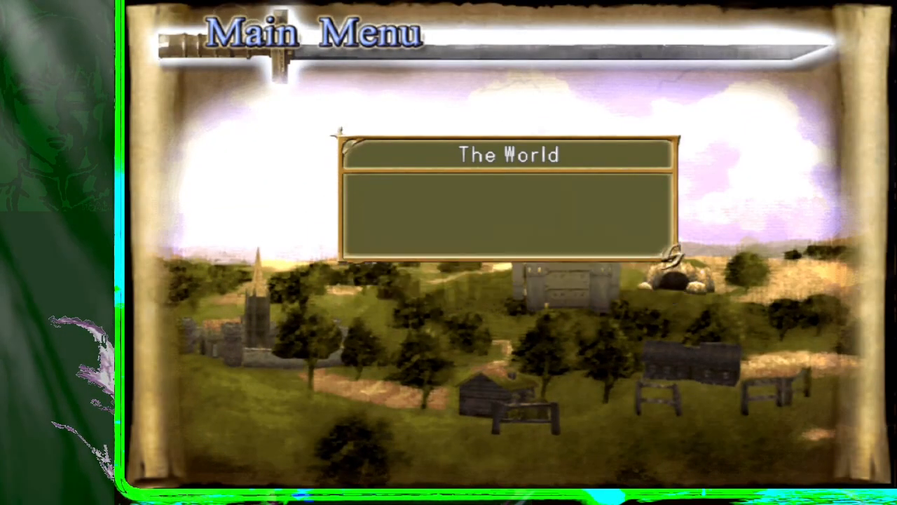
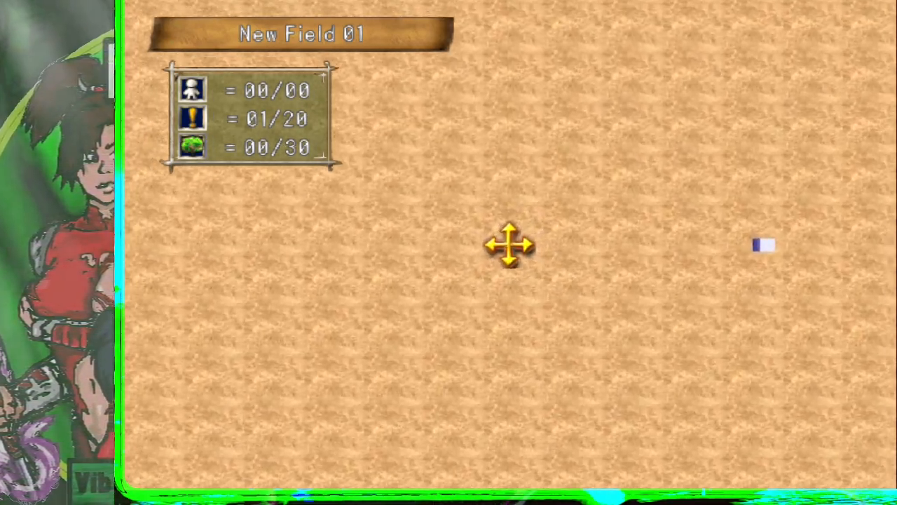
# Step: Add a second event of type Standard Event on the New Field 01 map
pyautogui.press('Return')
pyautogui.press('Left')
pyautogui.press('Return')
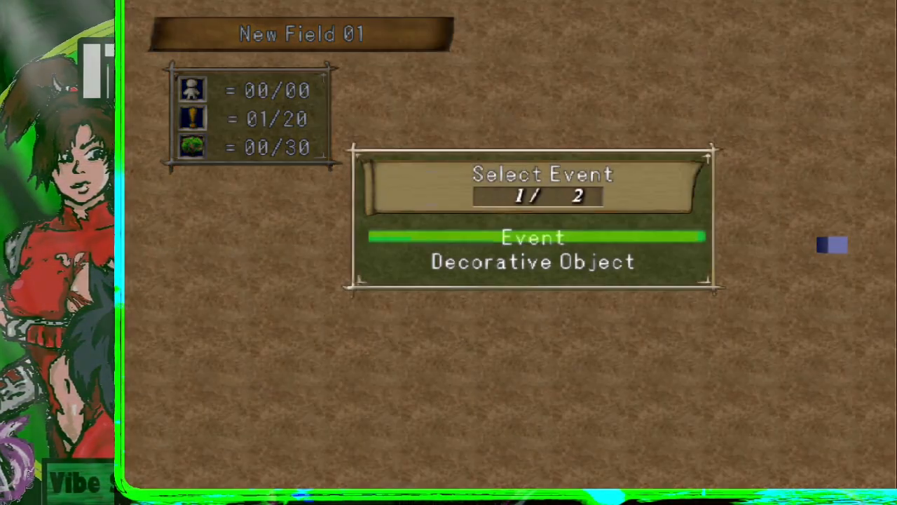
pyautogui.press('Return')
pyautogui.press('Down')
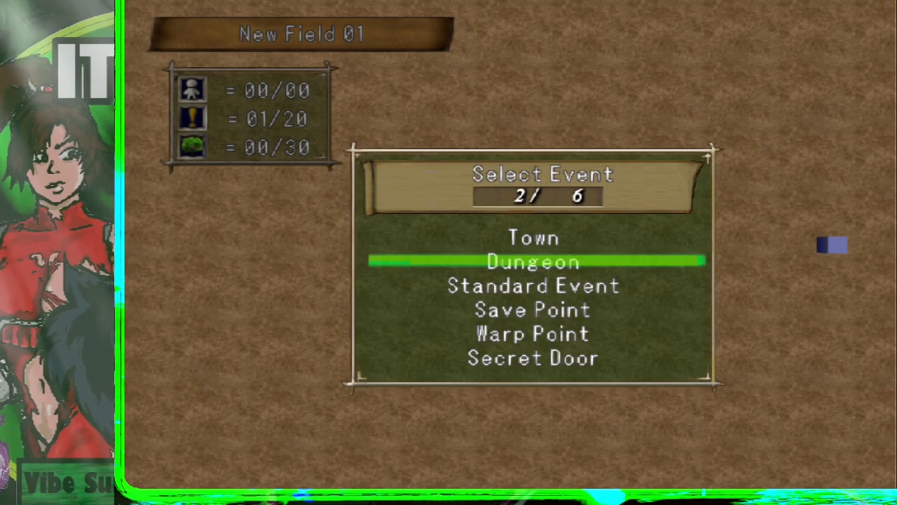
pyautogui.press('Down')
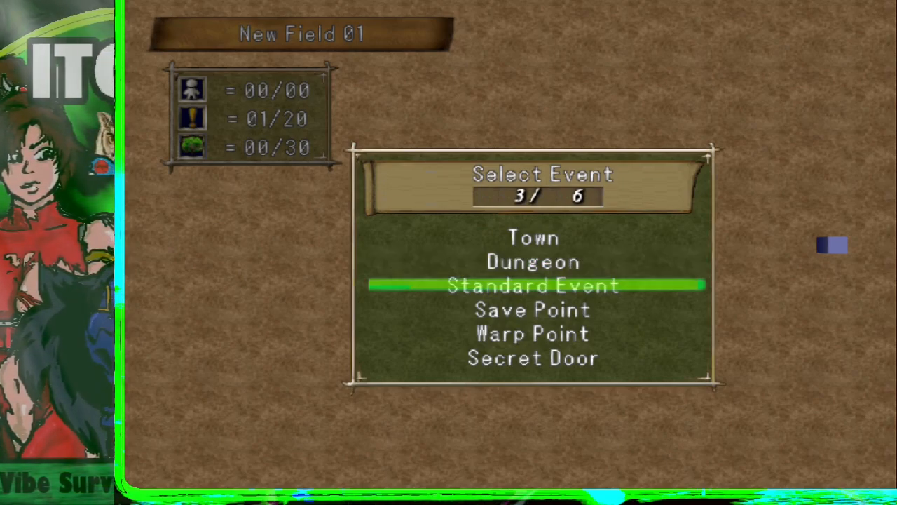
pyautogui.press('Return')
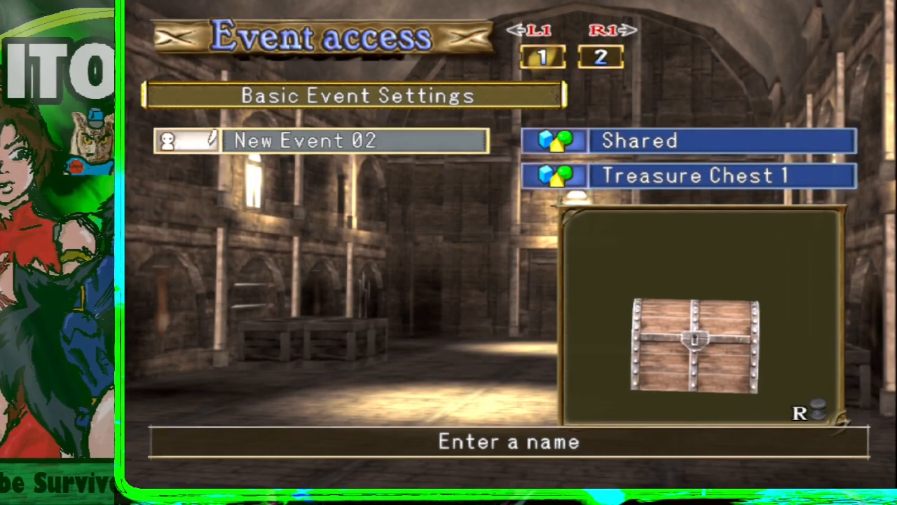
pyautogui.press('Right')
pyautogui.press('Left')
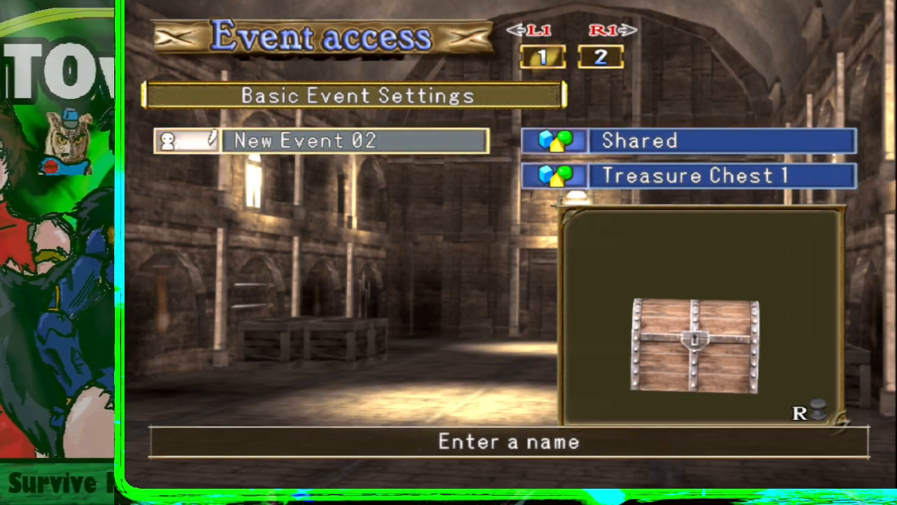
pyautogui.press('Right')
pyautogui.press('Down')
pyautogui.press('Up')
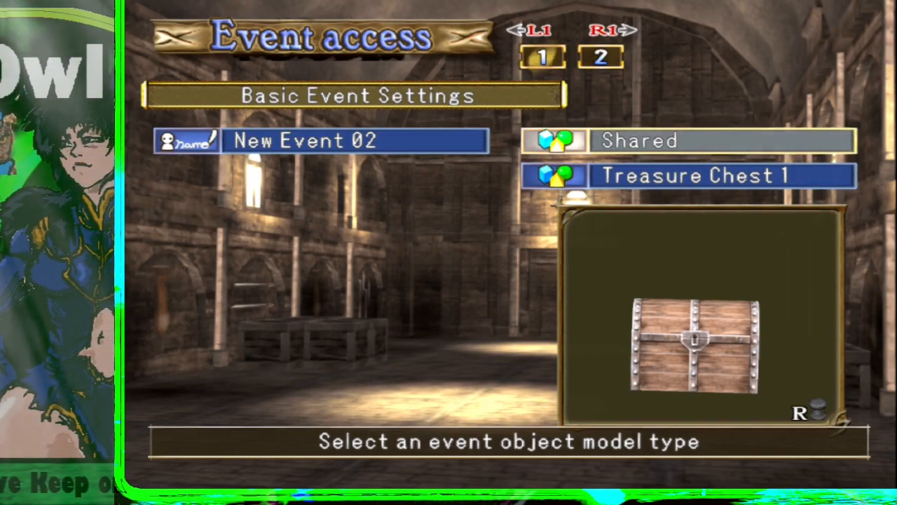
pyautogui.press('Left')
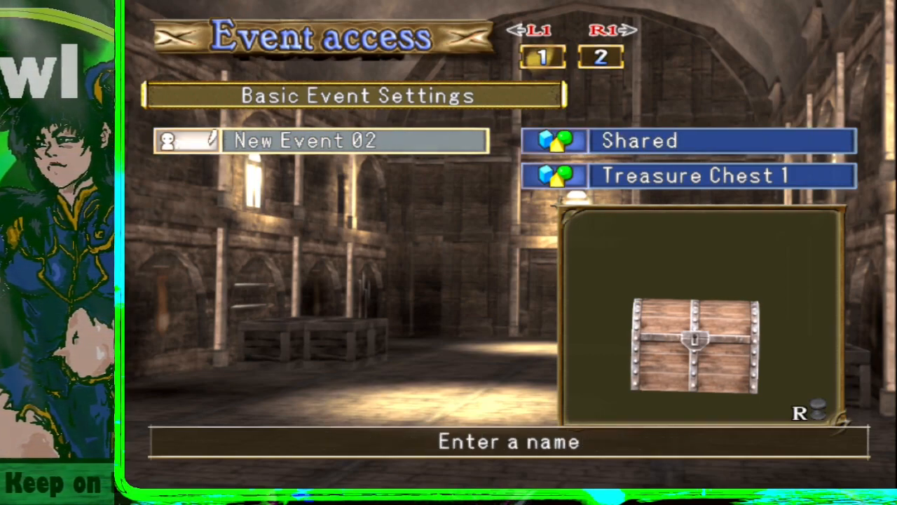
# Step: Start renaming the new event and enter PLAYER in capitals in front of its default name
pyautogui.press('Return')
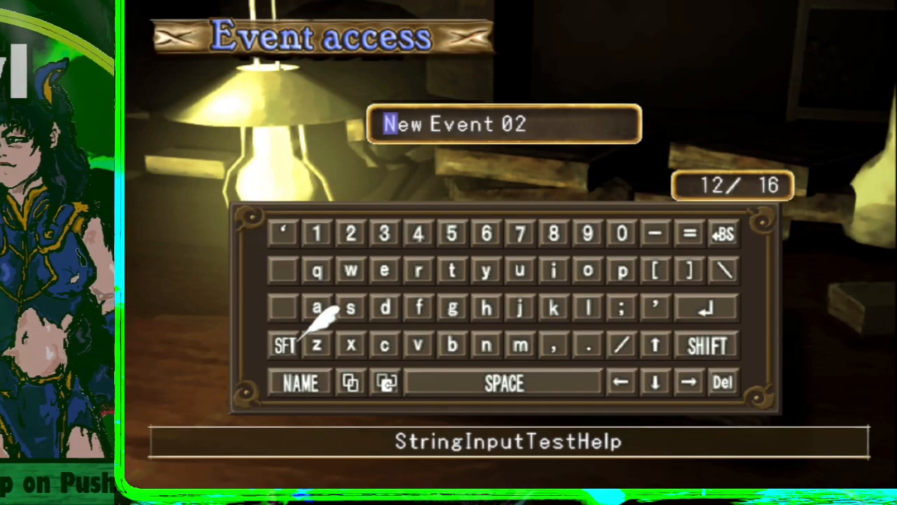
pyautogui.press('Return')
pyautogui.press('Up')
pyautogui.press('Left')
pyautogui.press('Left')
pyautogui.press('Left')
pyautogui.press('Up')
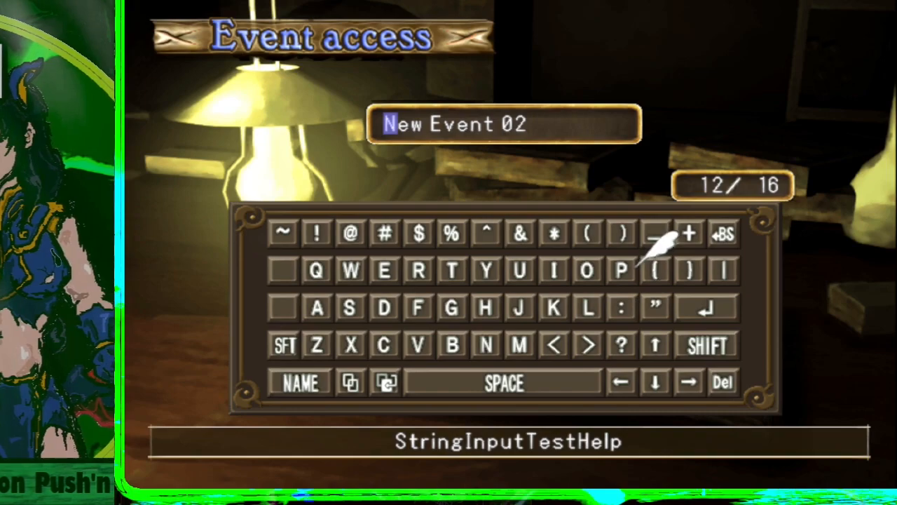
pyautogui.press('Return')
pyautogui.press('Down')
pyautogui.press('Left')
pyautogui.press('Return')
pyautogui.press('Right')
pyautogui.press('Right')
pyautogui.press('Right')
pyautogui.press('Right')
pyautogui.press('Right')
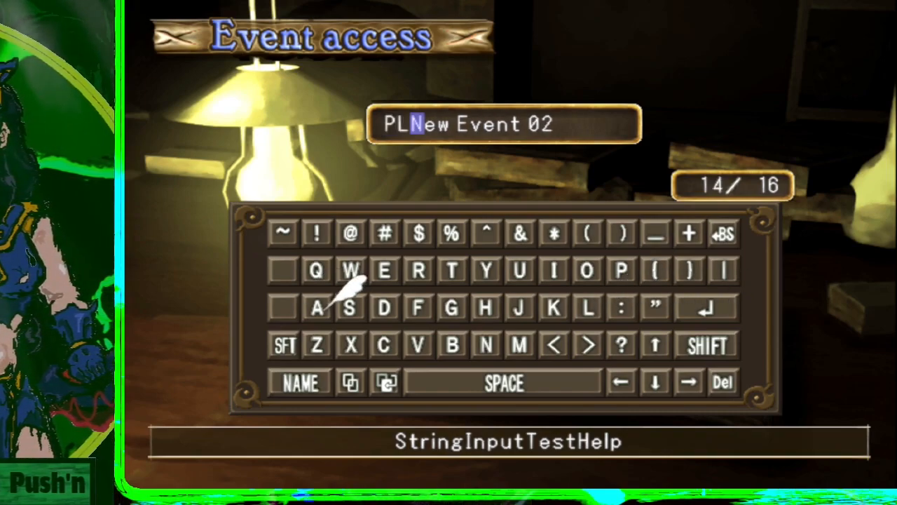
pyautogui.press('Return')
pyautogui.press('Right')
pyautogui.press('Up')
pyautogui.press('Right')
pyautogui.press('Right')
pyautogui.press('Right')
pyautogui.press('Return')
pyautogui.press('Left')
pyautogui.press('Left')
pyautogui.press('Return')
pyautogui.press('Right')
pyautogui.press('Return')
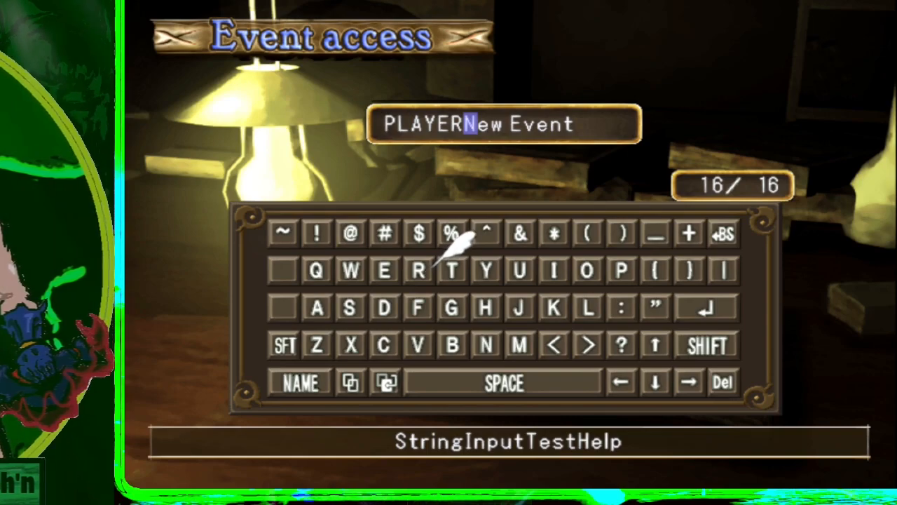
# Step: Delete the leftover default name after PLAYER and add a space behind it
pyautogui.press('Delete')
pyautogui.press('Delete')
pyautogui.press('Delete')
pyautogui.press('Delete')
pyautogui.press('Delete')
pyautogui.press('Delete')
pyautogui.press('Delete')
pyautogui.press('Delete')
pyautogui.press('Delete')
pyautogui.press('space')
# Step: Complete the event's name as PLAYER UP, removing the stray G, and confirm it
pyautogui.press('Right')
pyautogui.press('Down')
pyautogui.press('Return')
pyautogui.press('Up')
pyautogui.press('Left')
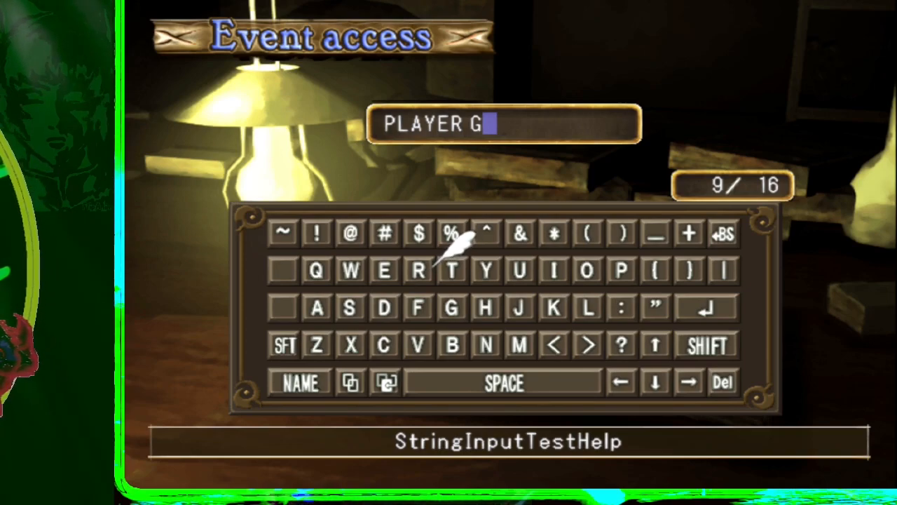
pyautogui.press('Left')
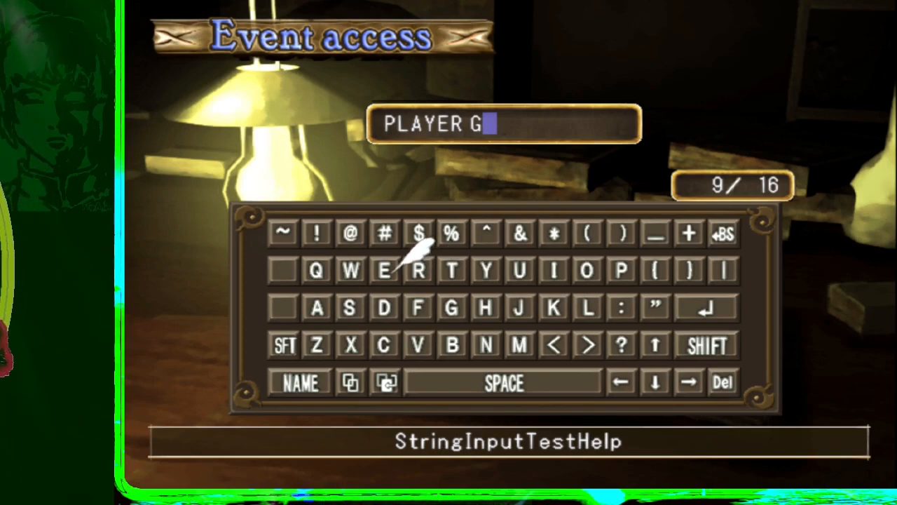
pyautogui.press('BackSpace')
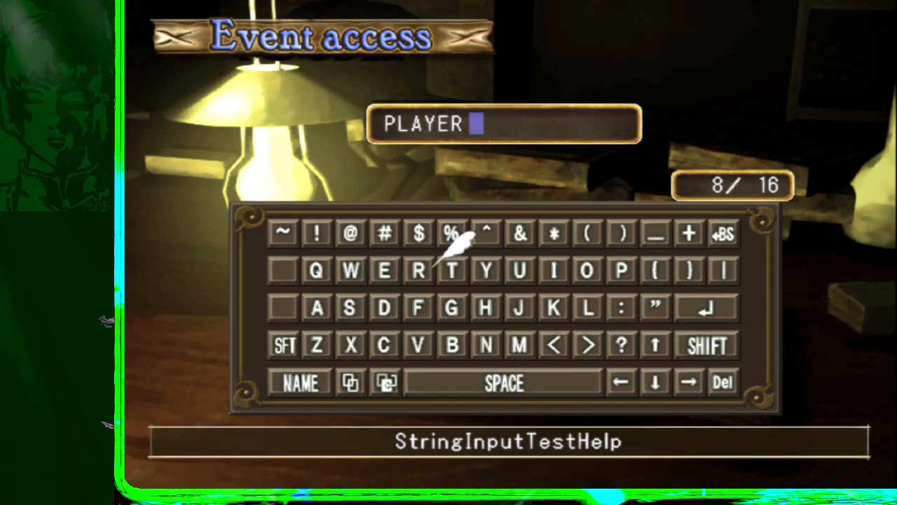
pyautogui.write('UP')
pyautogui.press('Return')
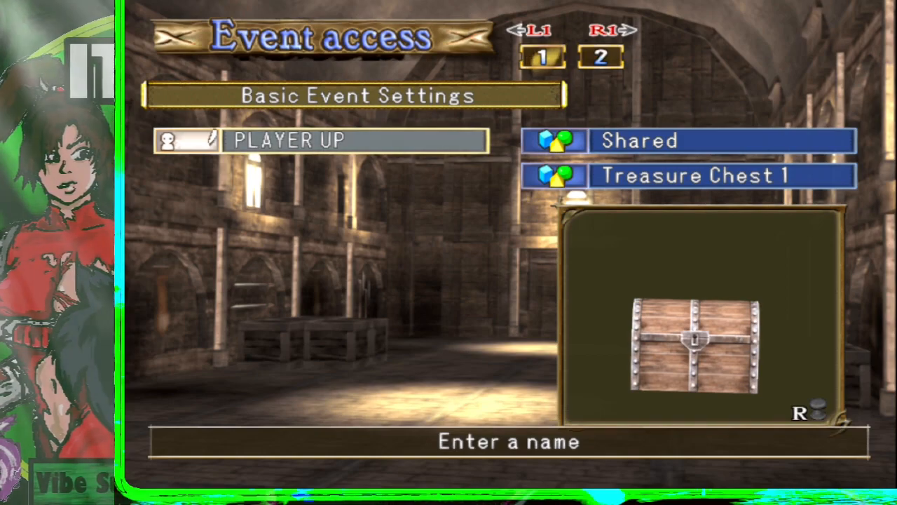
# Step: Set the PLAYER UP event's occurrence type to Button in its event code settings
pyautogui.press('Right')
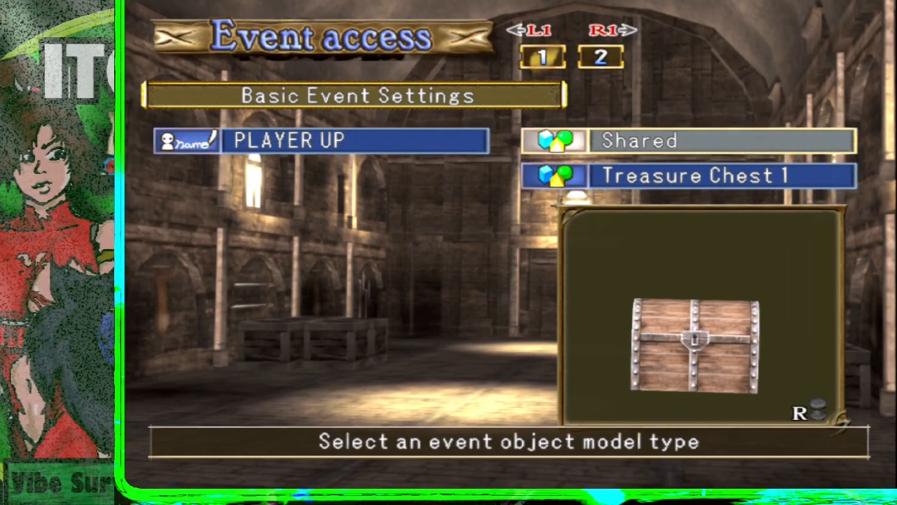
pyautogui.press('R1')
pyautogui.press('L1')
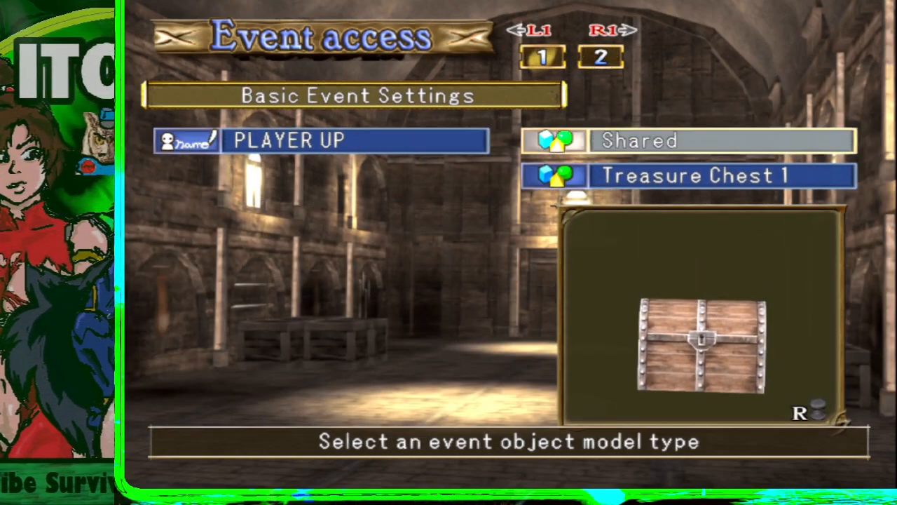
pyautogui.press('R1')
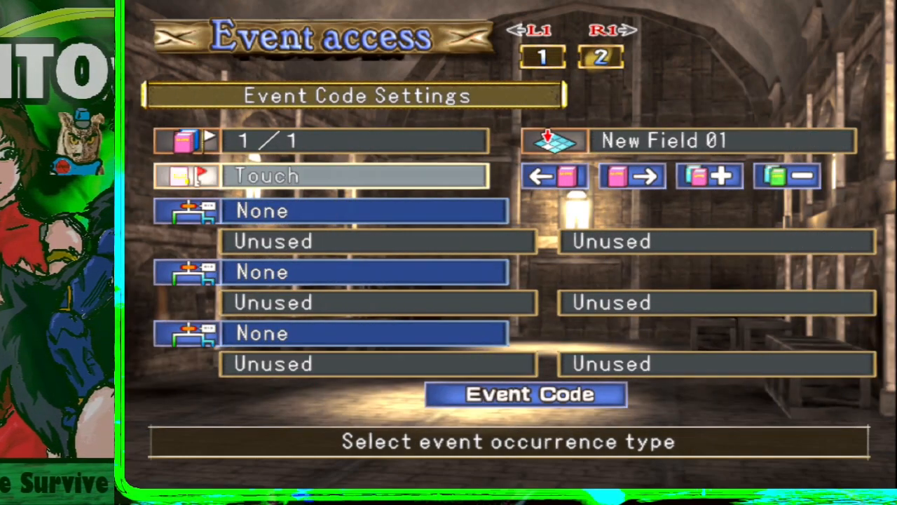
pyautogui.press('Return')
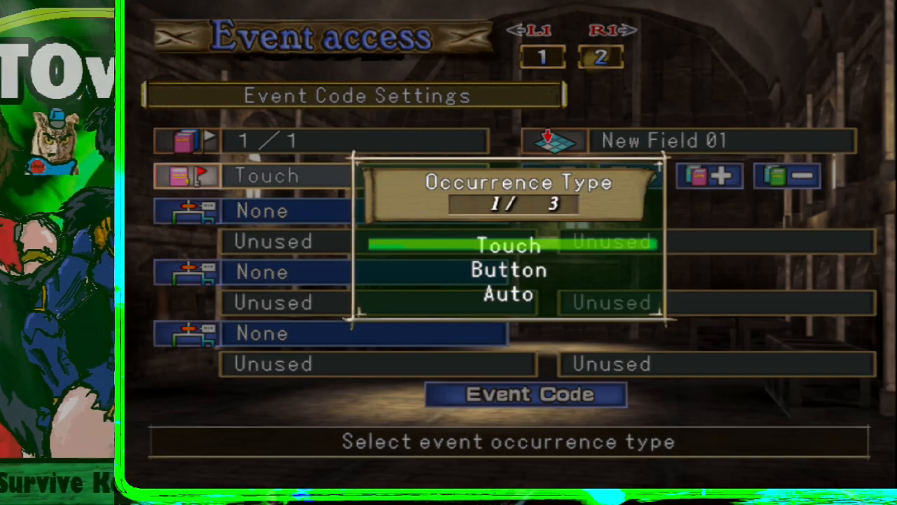
pyautogui.press('Down')
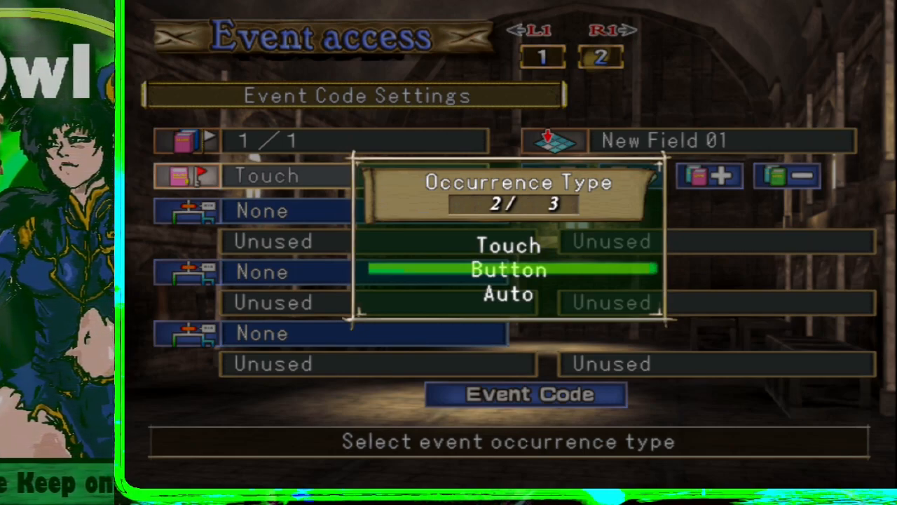
pyautogui.press('Return')
# Step: Create a new event code for PLAYER UP and find Increase Shared Var. among the Property Control codes
pyautogui.press('Up')
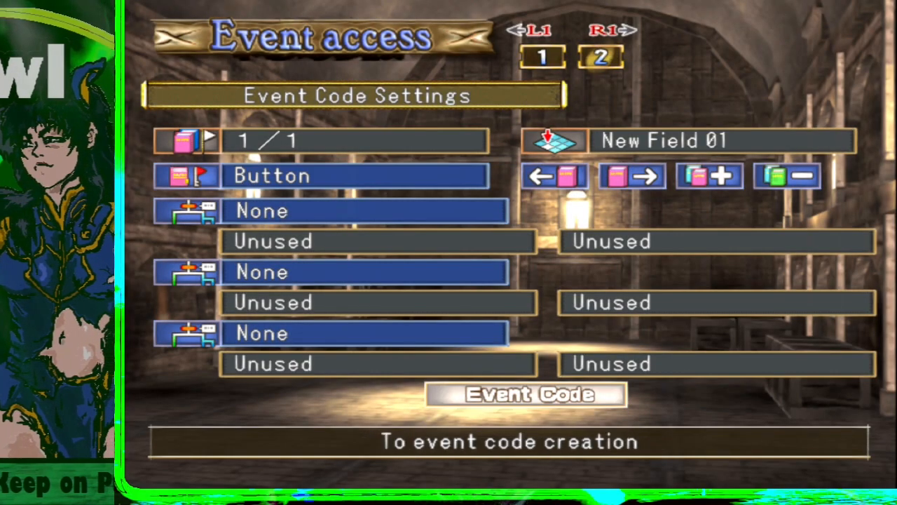
pyautogui.press('Return')
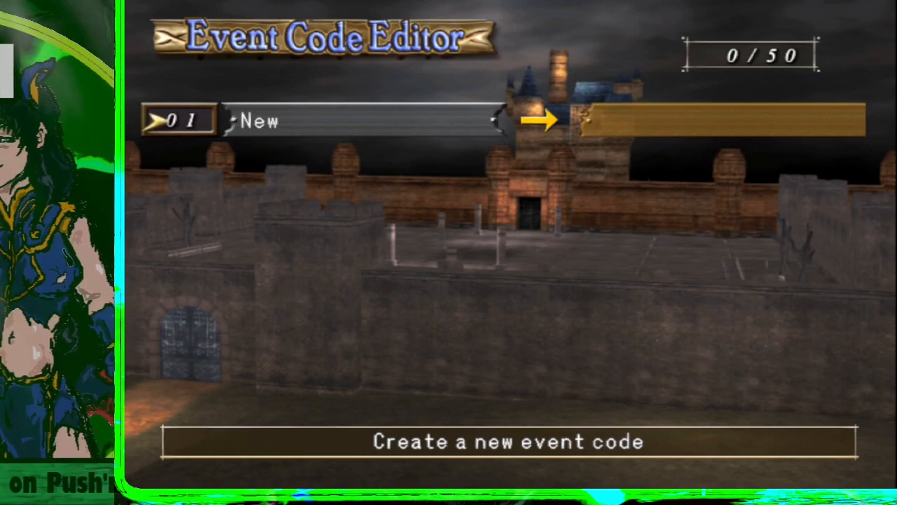
pyautogui.press('Return')
pyautogui.press('Return')
pyautogui.press('Down')
pyautogui.press('Down')
pyautogui.press('Return')
pyautogui.press('Down')
pyautogui.press('Down')
pyautogui.press('Down')
pyautogui.press('Down')
pyautogui.press('Down')
pyautogui.press('Down')
pyautogui.press('Down')
pyautogui.press('Down')
pyautogui.press('Down')
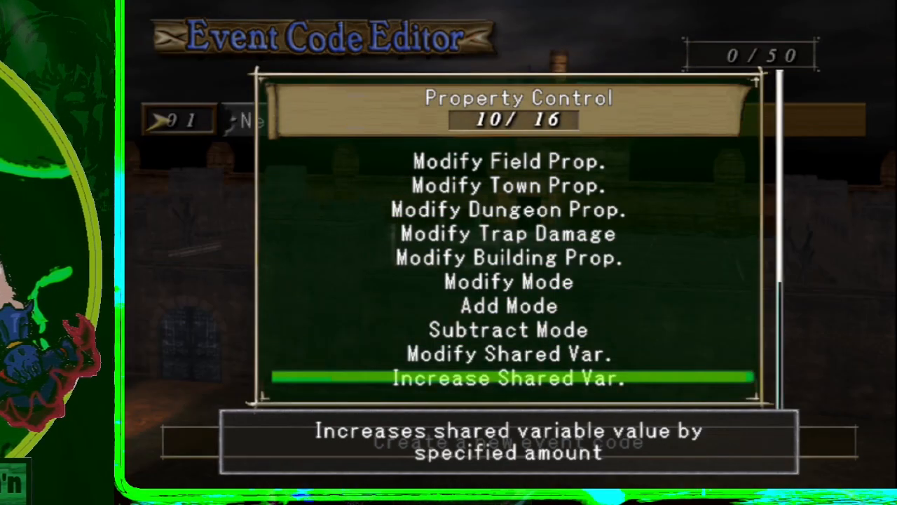
# Step: Add the Increase Shared Var. code for Variable 01 with a value of 2
pyautogui.press('Return')
pyautogui.press('Down')
pyautogui.press('Return')
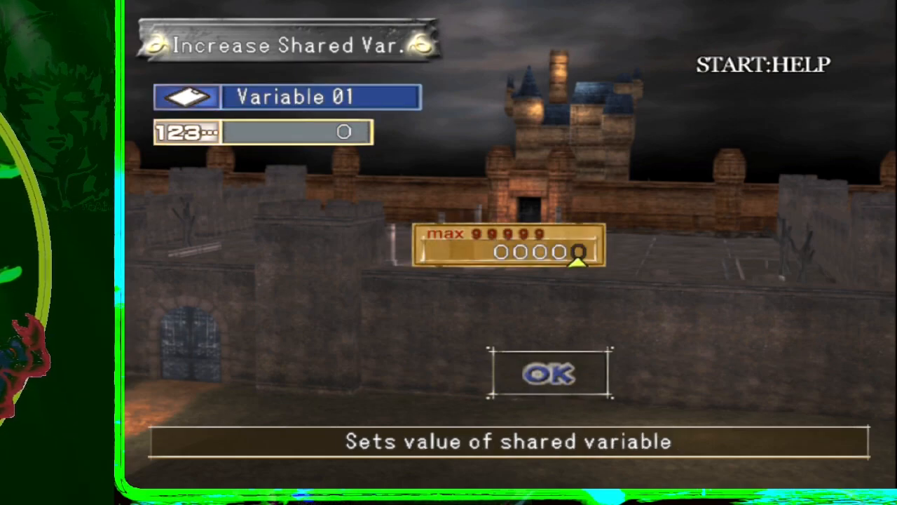
pyautogui.press('Up')
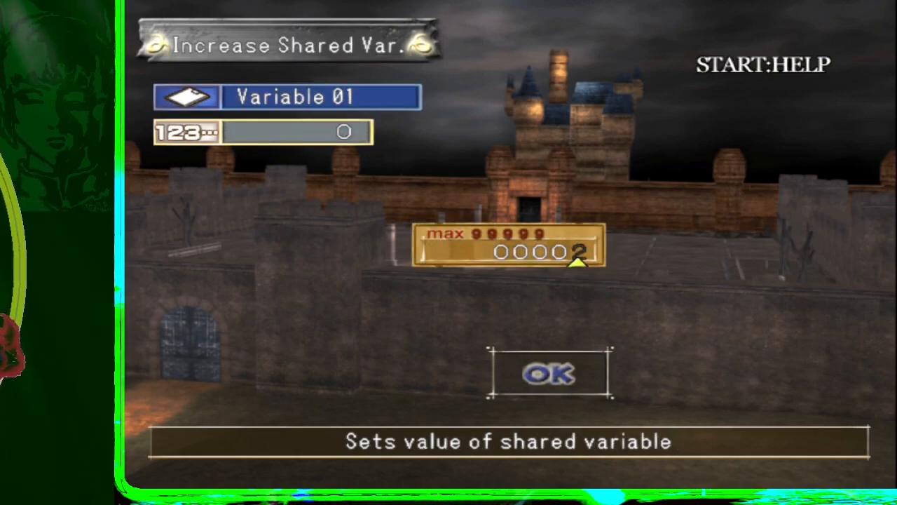
pyautogui.press('Return')
pyautogui.press('Down')
pyautogui.press('Return')
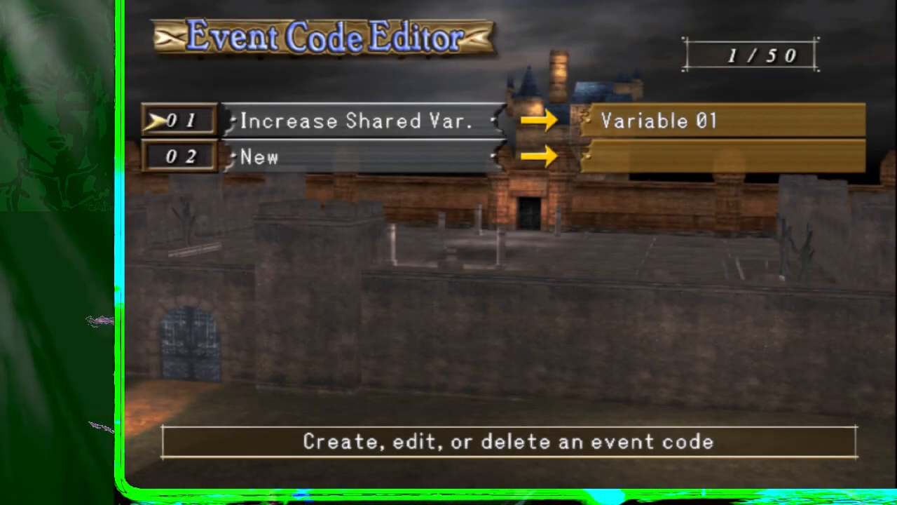
# Step: Add an Increase Ability Points code from Party Control as the second event code, with the character left at None
pyautogui.press('Down')
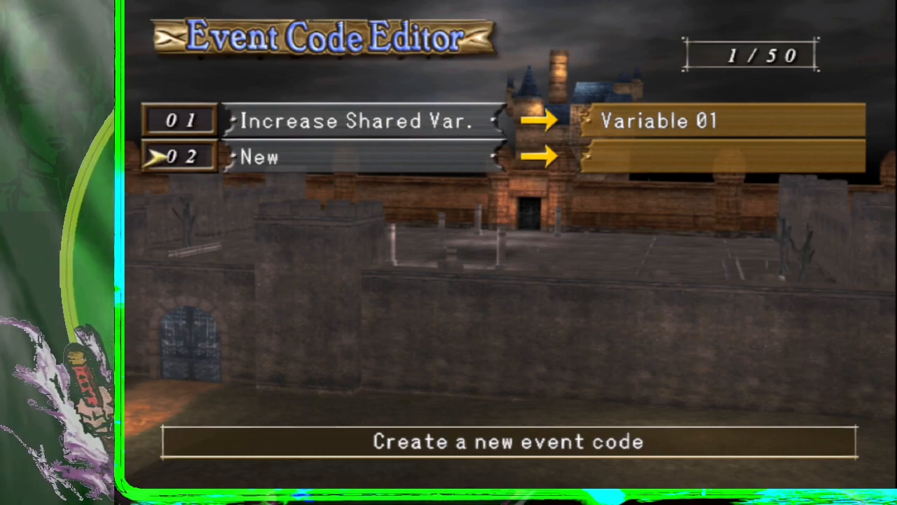
pyautogui.press('Up')
pyautogui.press('Down')
pyautogui.press('Up')
pyautogui.press('Down')
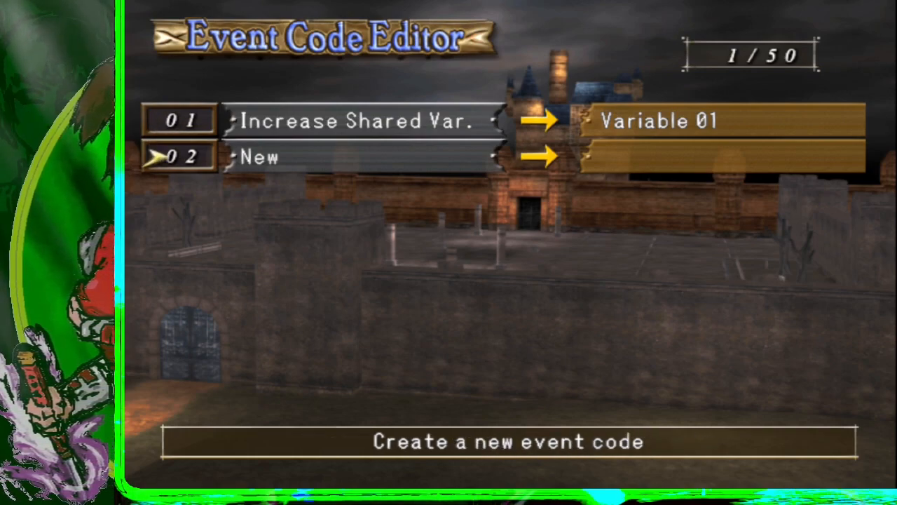
pyautogui.press('Return')
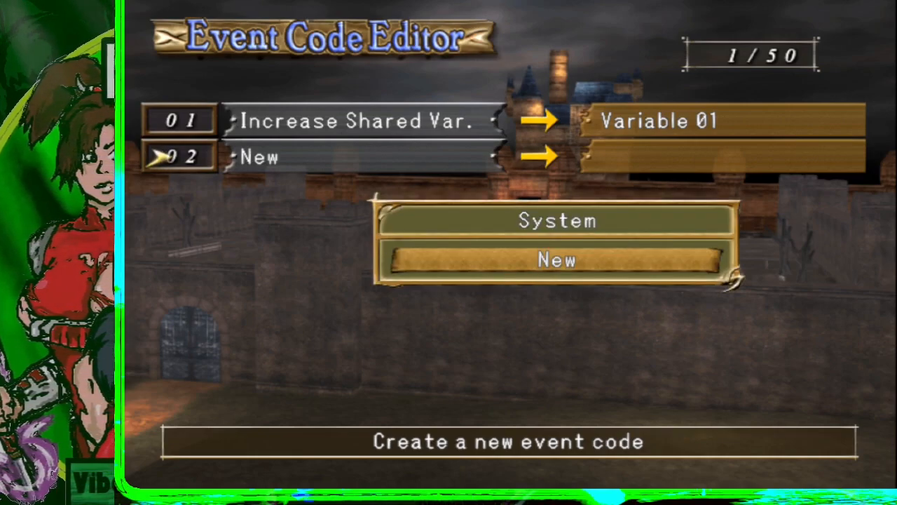
pyautogui.press('Return')
pyautogui.press('Down')
pyautogui.press('Down')
pyautogui.press('Down')
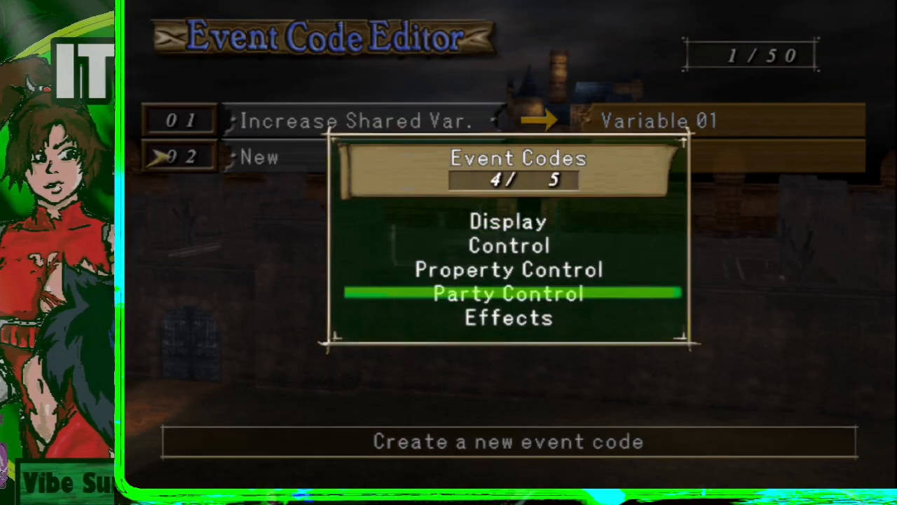
pyautogui.press('Return')
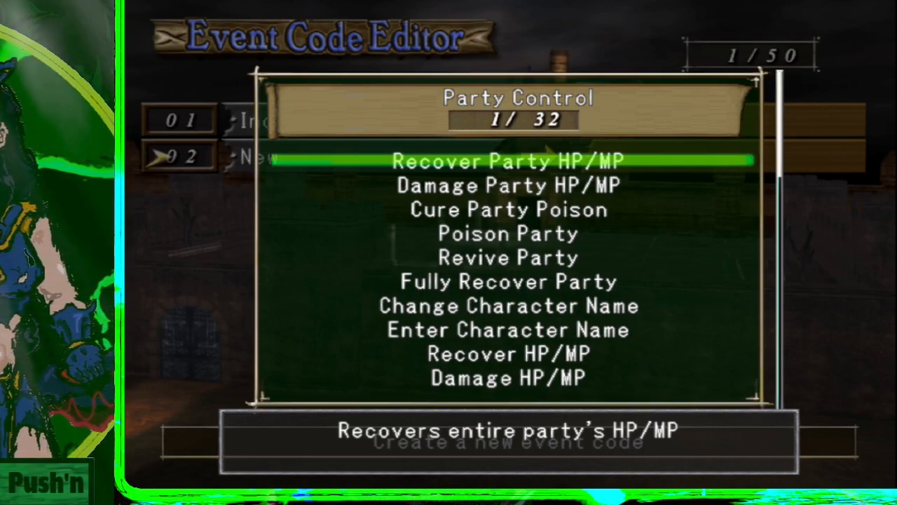
pyautogui.press('Down')
pyautogui.press('Down')
pyautogui.press('Down')
pyautogui.press('Down')
pyautogui.press('Down')
pyautogui.press('Down')
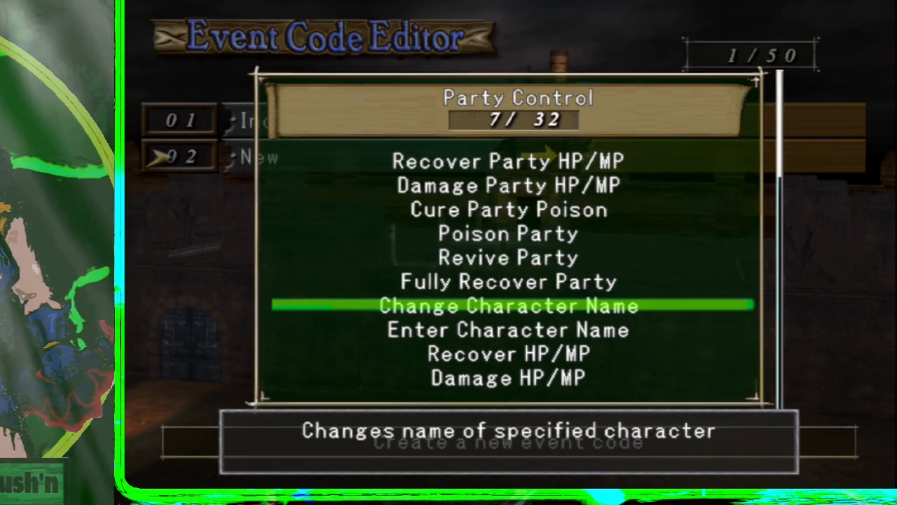
pyautogui.press('Down')
pyautogui.press('Down')
pyautogui.press('Down')
pyautogui.press('Down')
pyautogui.press('Down')
pyautogui.press('Down')
pyautogui.press('Down')
pyautogui.press('Down')
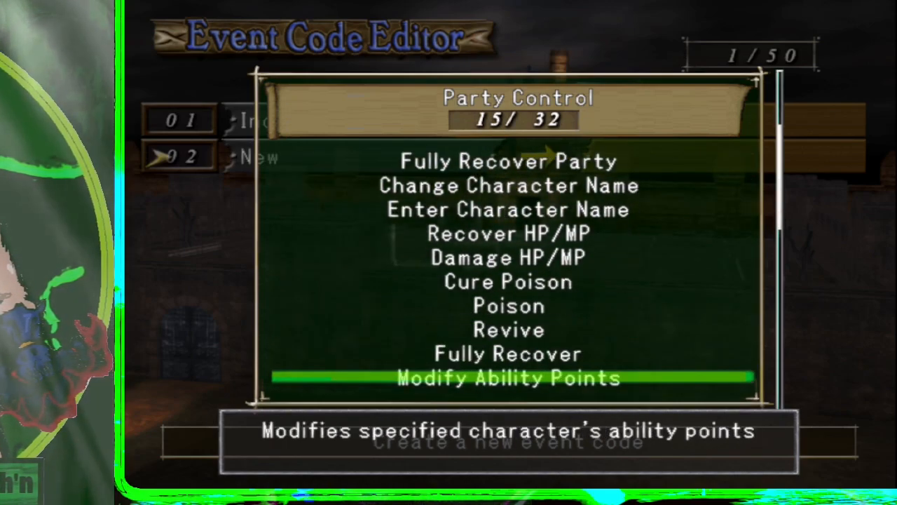
pyautogui.press('Down')
pyautogui.press('Down')
pyautogui.press('Down')
pyautogui.press('Up')
pyautogui.press('Up')
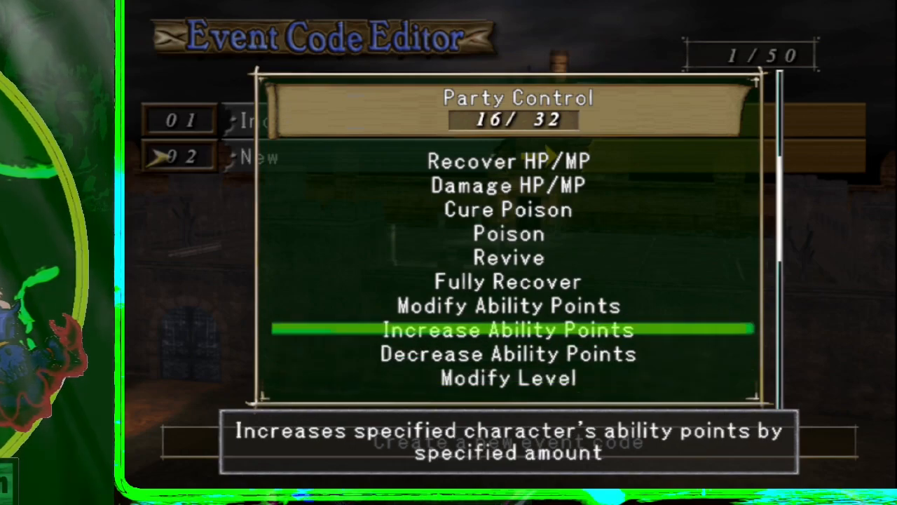
pyautogui.press('Return')
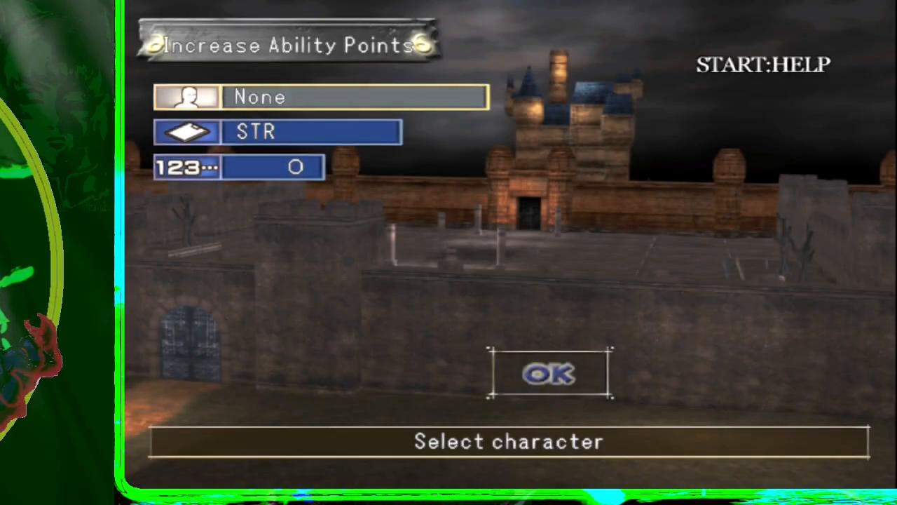
pyautogui.press('Down')
pyautogui.press('Down')
pyautogui.press('Down')
pyautogui.press('Return')
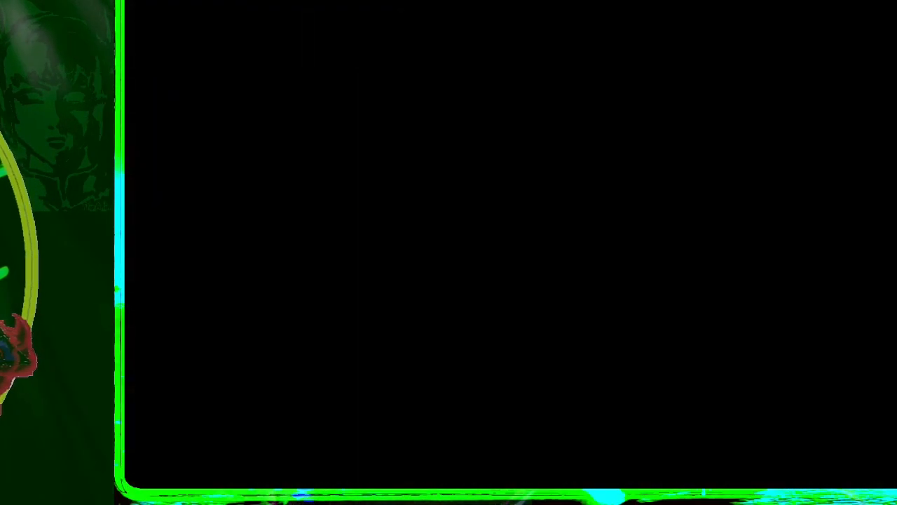
# Step: Edit the Increase Ability Points code so that it applies to New Chara. 01
pyautogui.press('Return')
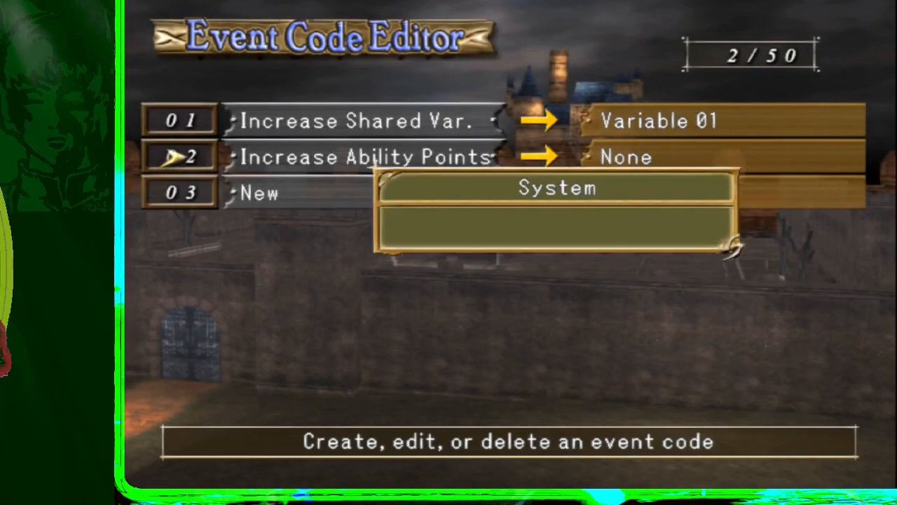
pyautogui.press('Return')
pyautogui.press('Down')
pyautogui.press('Up')
pyautogui.press('Return')
pyautogui.press('Down')
pyautogui.press('Down')
pyautogui.press('Up')
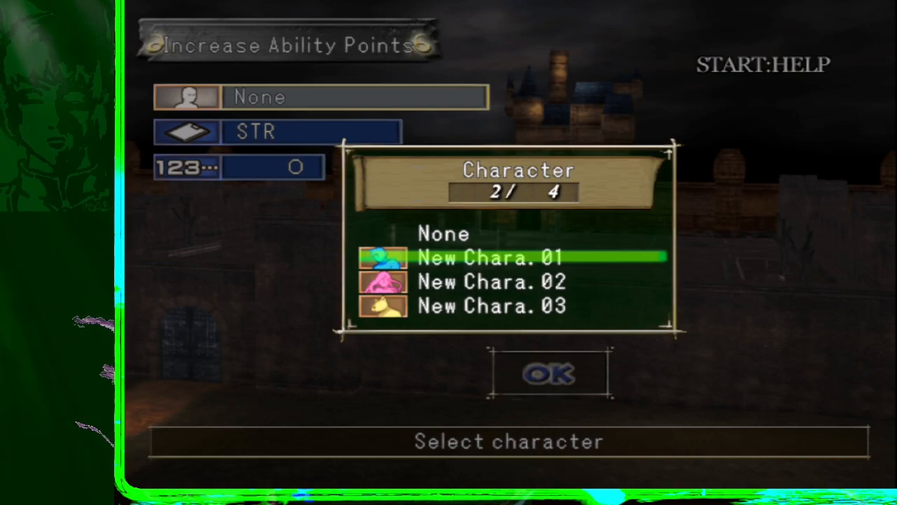
pyautogui.press('Return')
pyautogui.press('Down')
pyautogui.press('Up')
pyautogui.press('Return')
pyautogui.press('Down')
pyautogui.press('Down')
pyautogui.press('Down')
pyautogui.press('Down')
pyautogui.press('Down')
pyautogui.press('Down')
pyautogui.press('Return')
pyautogui.press('Down')
pyautogui.press('Down')
pyautogui.press('Return')
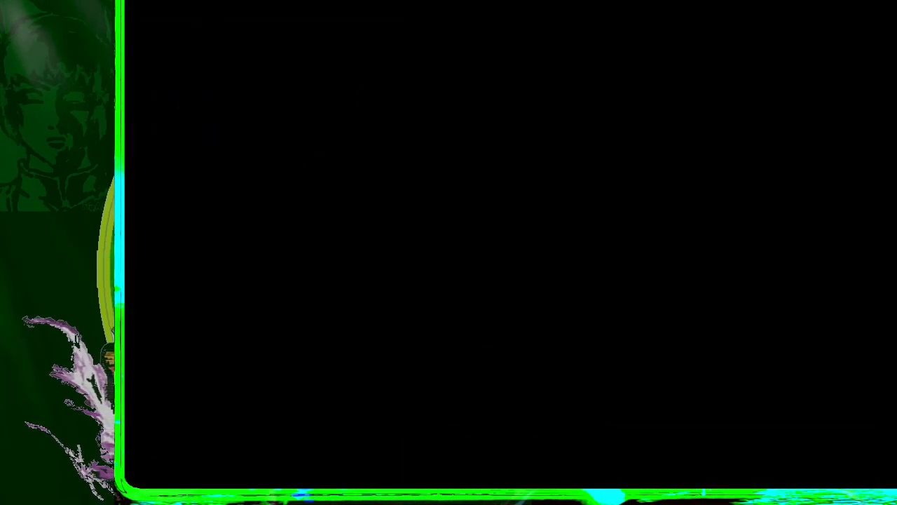
# Step: Delete the Increase Ability Points code from the event code list
pyautogui.press('Return')
pyautogui.press('Down')
pyautogui.press('Down')
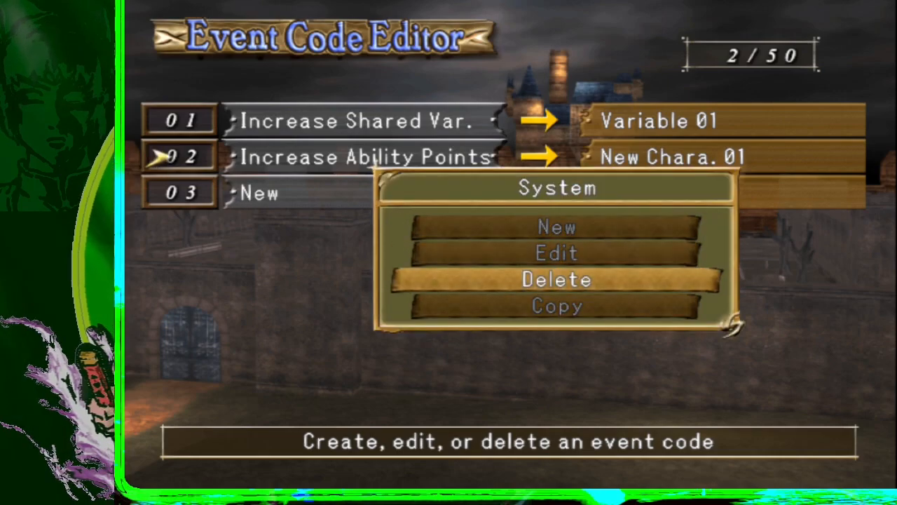
pyautogui.press('Return')
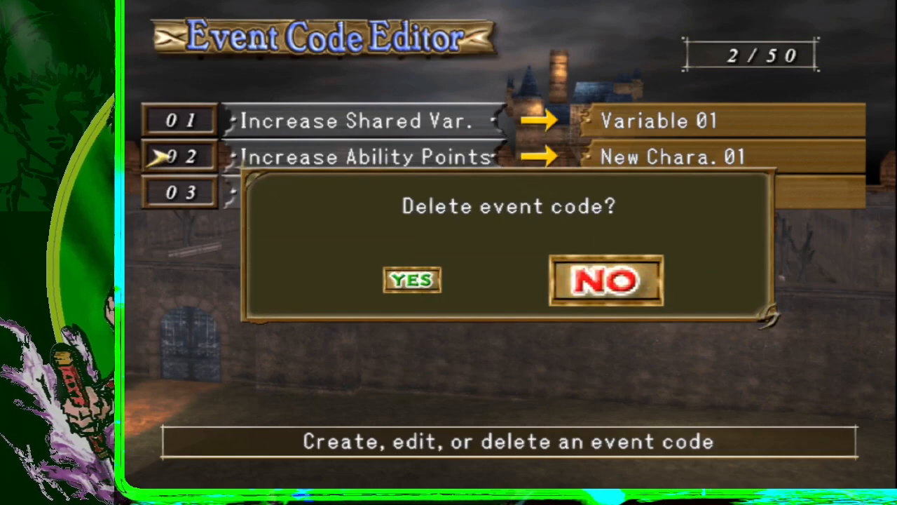
pyautogui.press('Left')
pyautogui.press('Return')
# Step: Add a Decision Branch code from Control as the second event code, with two options
pyautogui.press('Return')
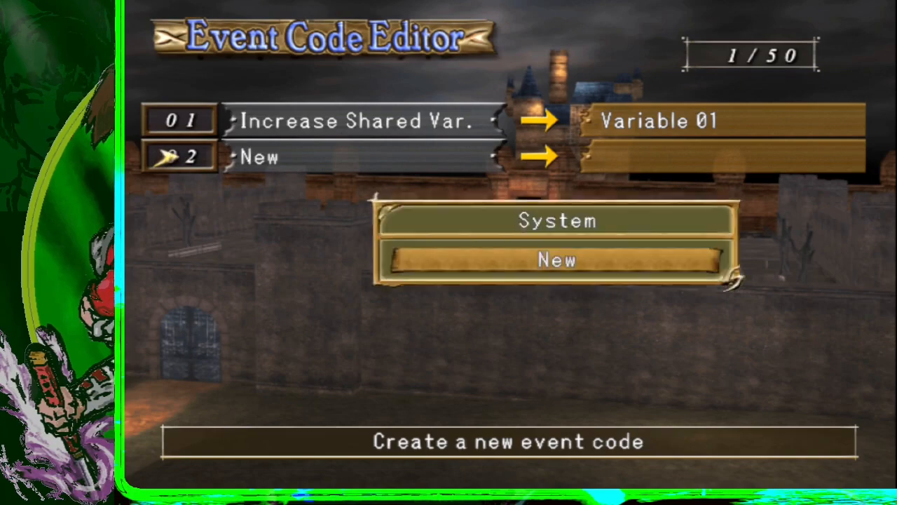
pyautogui.press('Return')
pyautogui.press('Down')
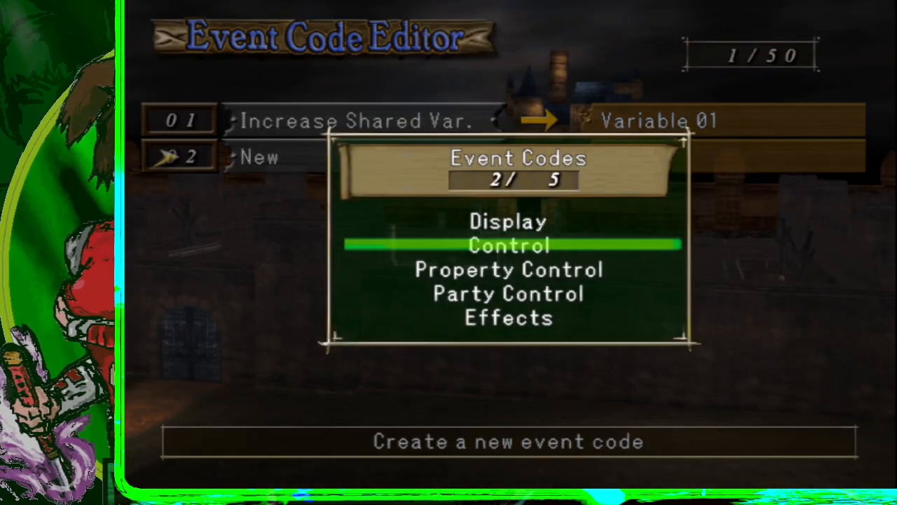
pyautogui.press('Return')
pyautogui.press('Down')
pyautogui.press('Down')
pyautogui.press('Down')
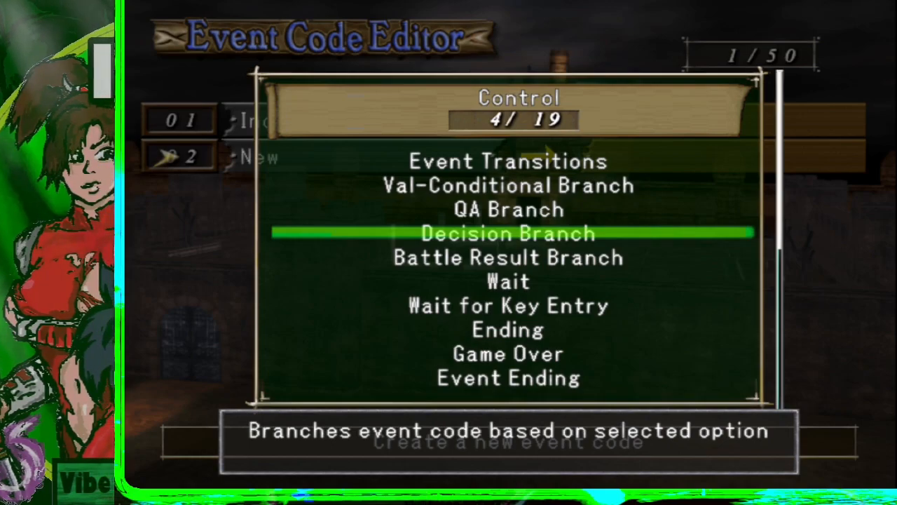
pyautogui.press('Return')
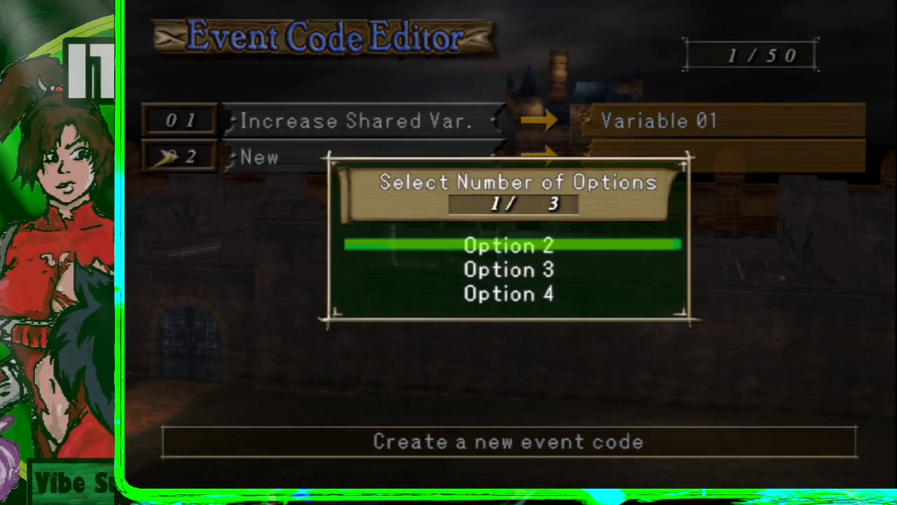
pyautogui.press('Down')
pyautogui.press('Down')
pyautogui.press('Down')
pyautogui.press('Up')
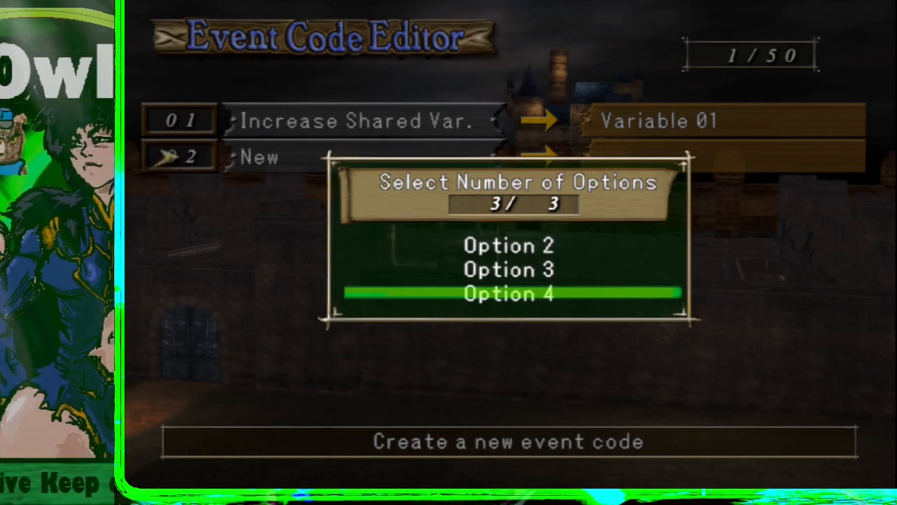
pyautogui.press('Up')
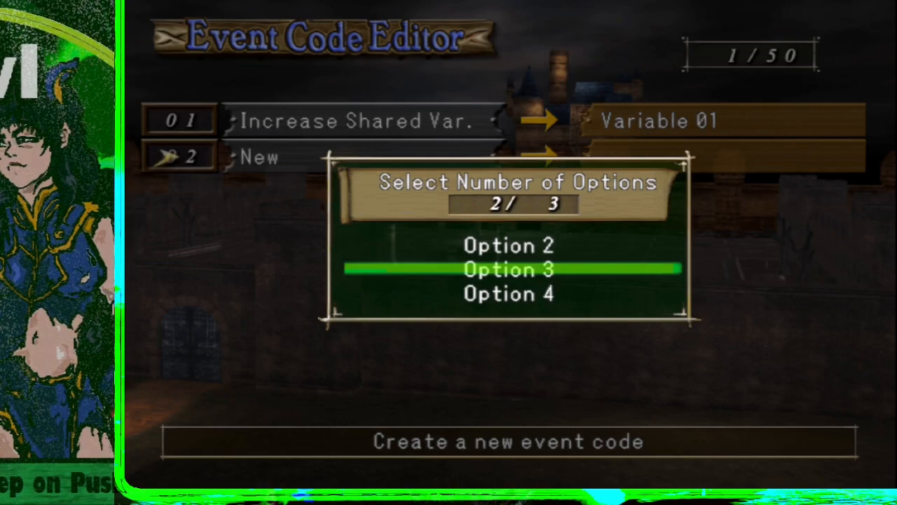
pyautogui.press('Down')
pyautogui.press('Up')
pyautogui.press('Return')
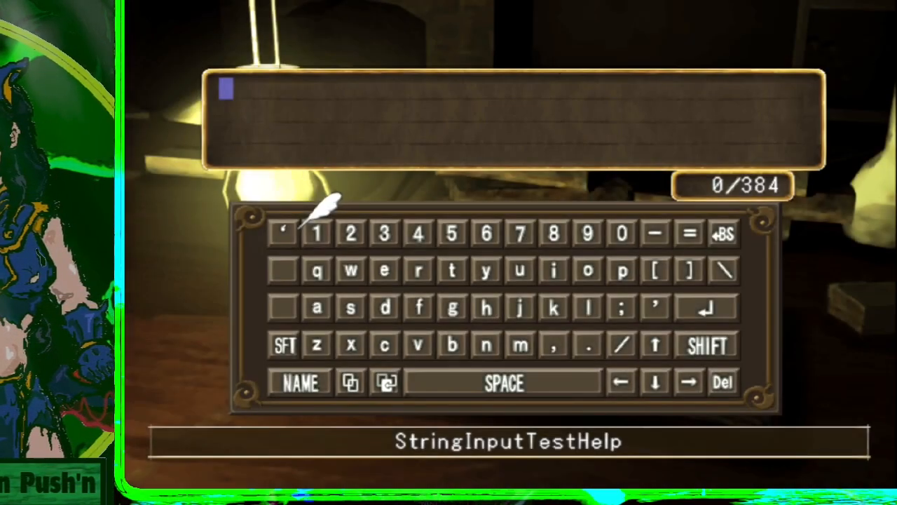
# Step: Give the Decision Branch the text "djjjyr" and name its two options "str" and "this"
pyautogui.write('djjjy')
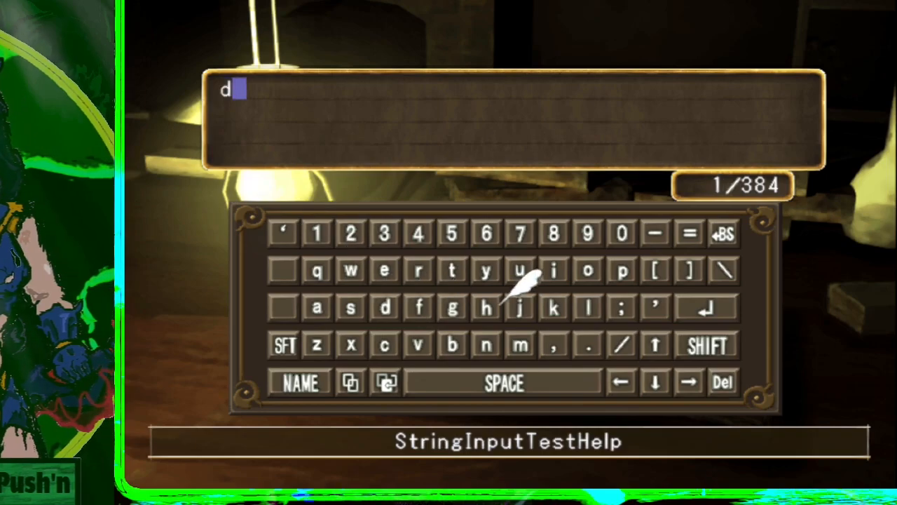
pyautogui.press('Return')
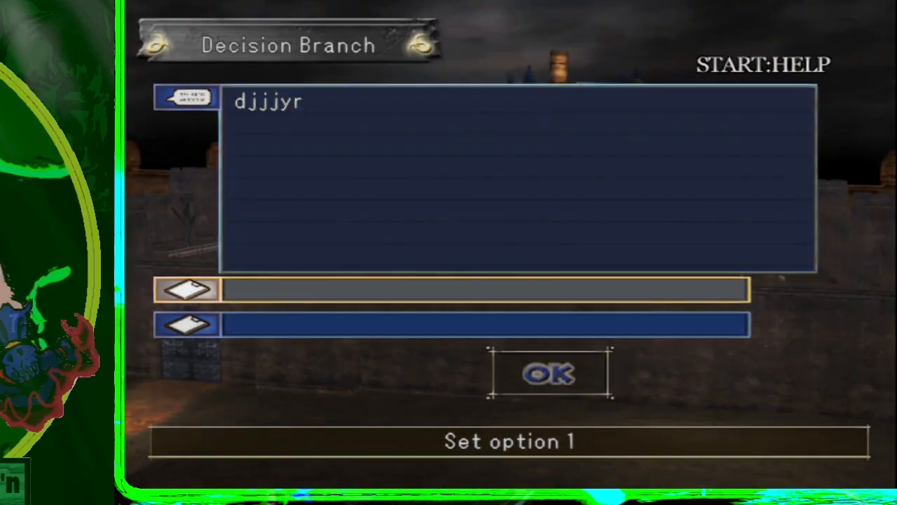
pyautogui.press('Return')
pyautogui.write('str')
pyautogui.press('Return')
pyautogui.press('Down')
pyautogui.press('Return')
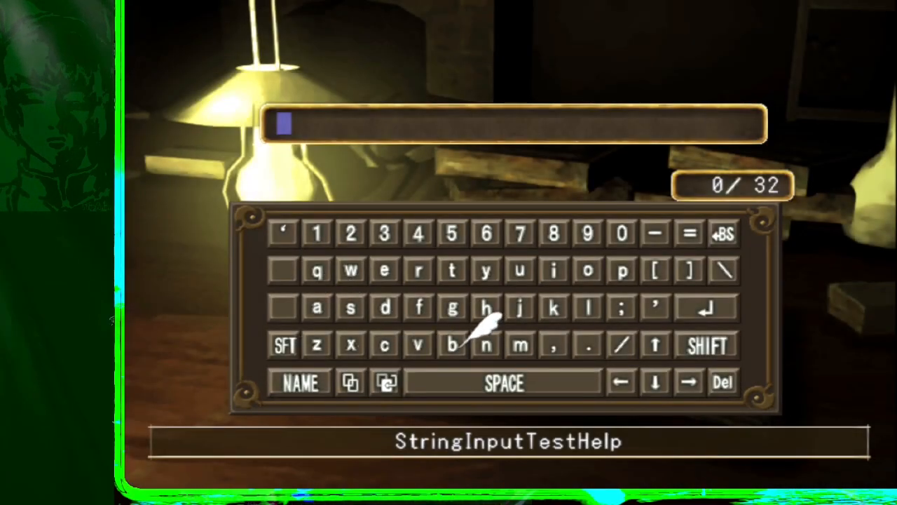
pyautogui.write('thi')
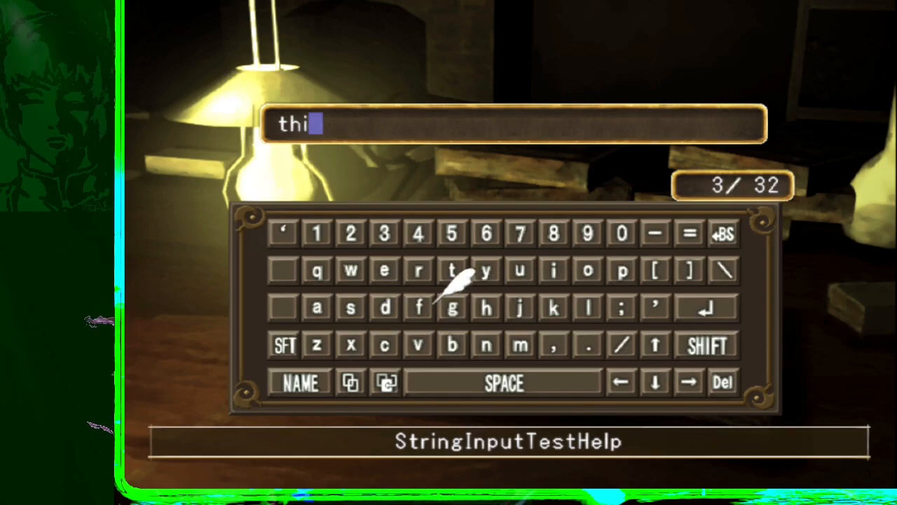
pyautogui.write('s')
pyautogui.press('Return')
pyautogui.press('Return')
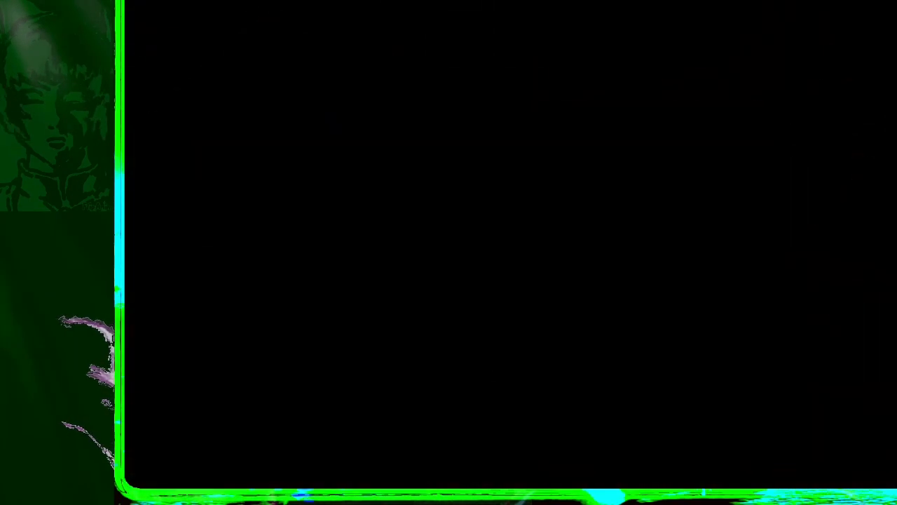
pyautogui.press('Return')
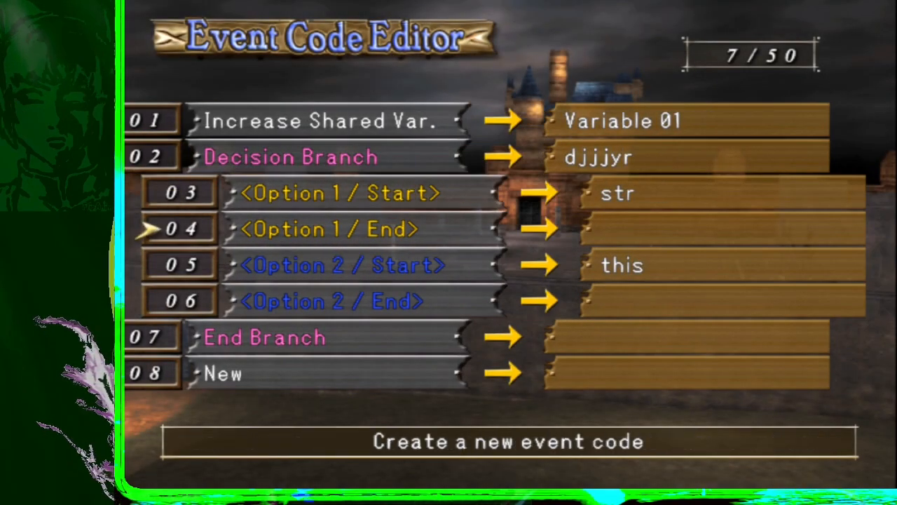
# Step: Insert an Increase Ability Points code from Party Control inside the Option 1 section of the Decision Branch
pyautogui.press('Return')
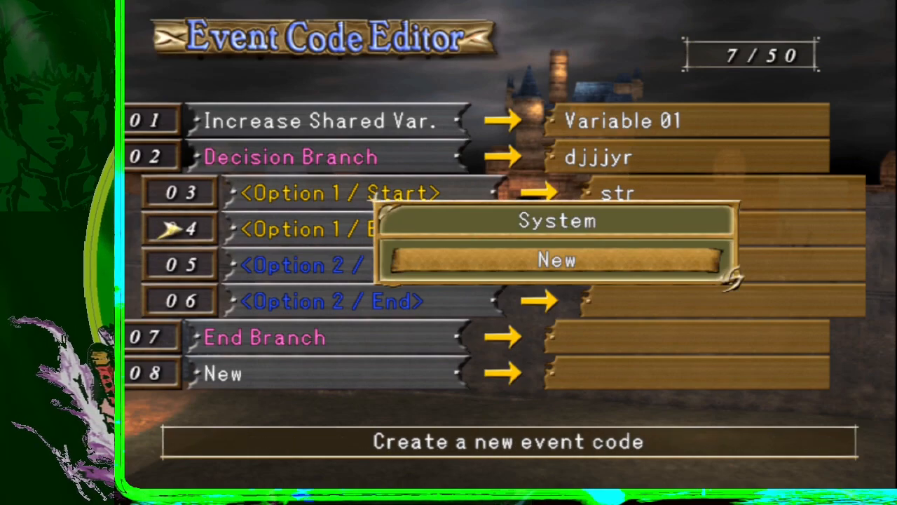
pyautogui.press('Return')
pyautogui.press('Down')
pyautogui.press('Down')
pyautogui.press('Down')
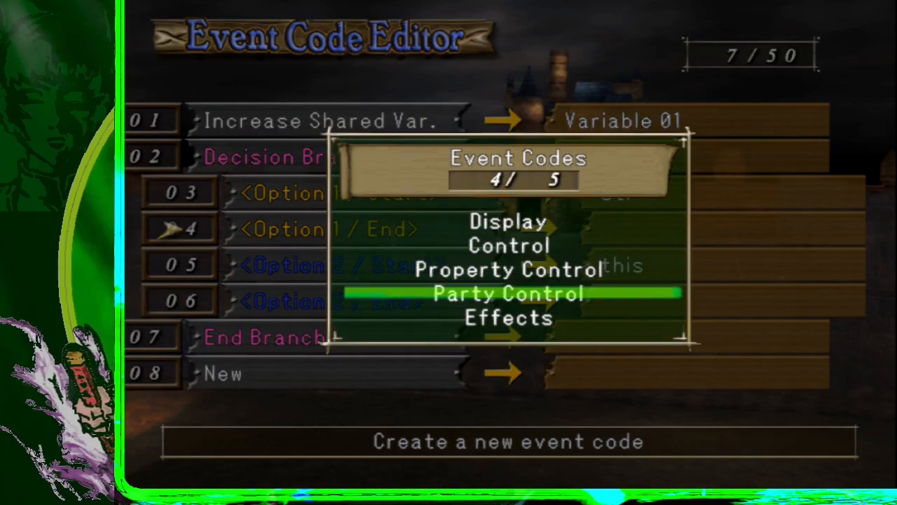
pyautogui.press('Return')
pyautogui.press('Right')
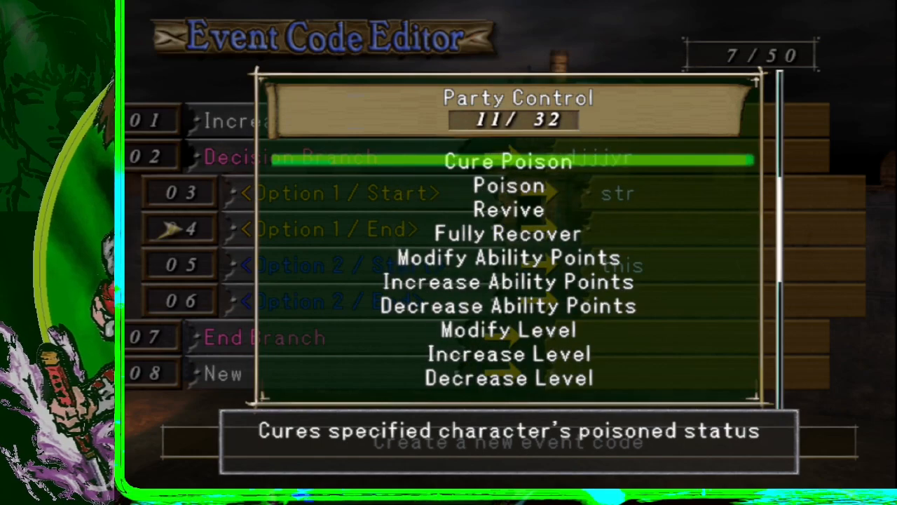
pyautogui.press('Down')
pyautogui.press('Down')
pyautogui.press('Down')
pyautogui.press('Down')
pyautogui.press('Down')
pyautogui.press('Return')
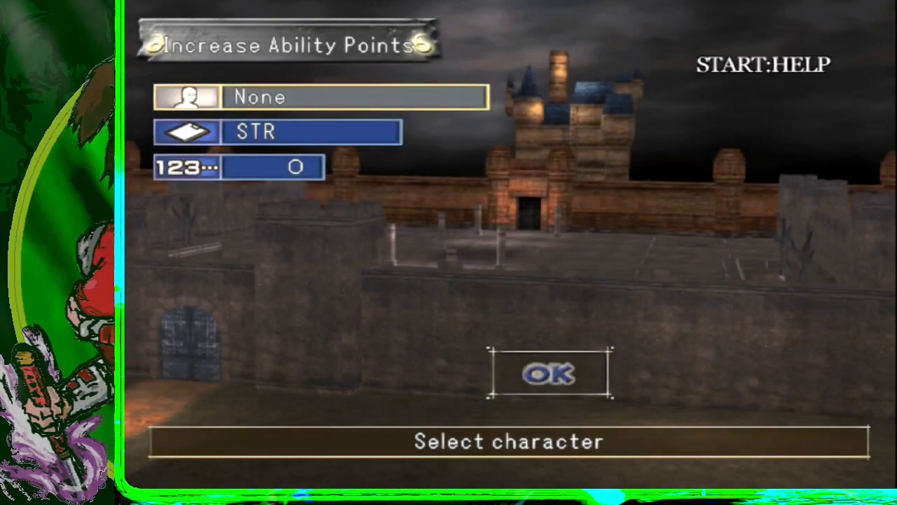
# Step: Apply the Increase Ability Points code to New Chara. 01 and STR, setting the amount of ability points
pyautogui.press('Return')
pyautogui.press('Down')
pyautogui.press('Return')
pyautogui.press('Down')
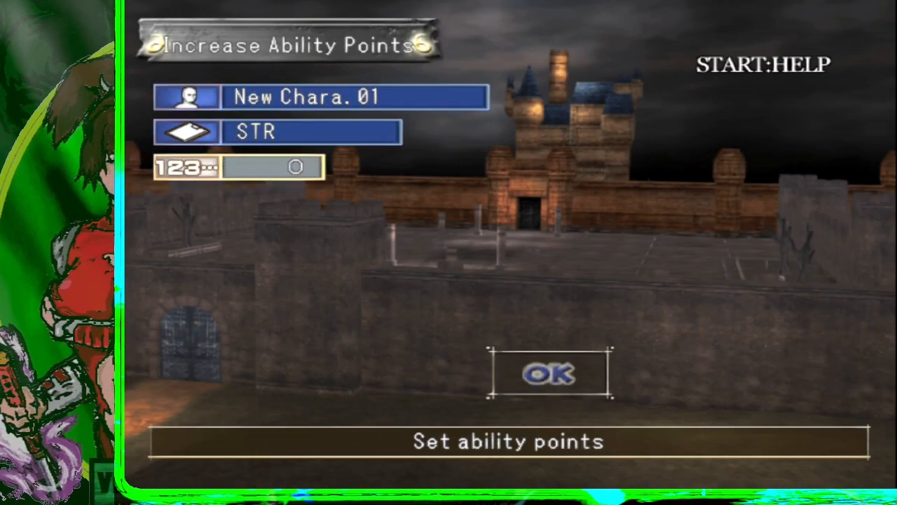
pyautogui.press('Return')
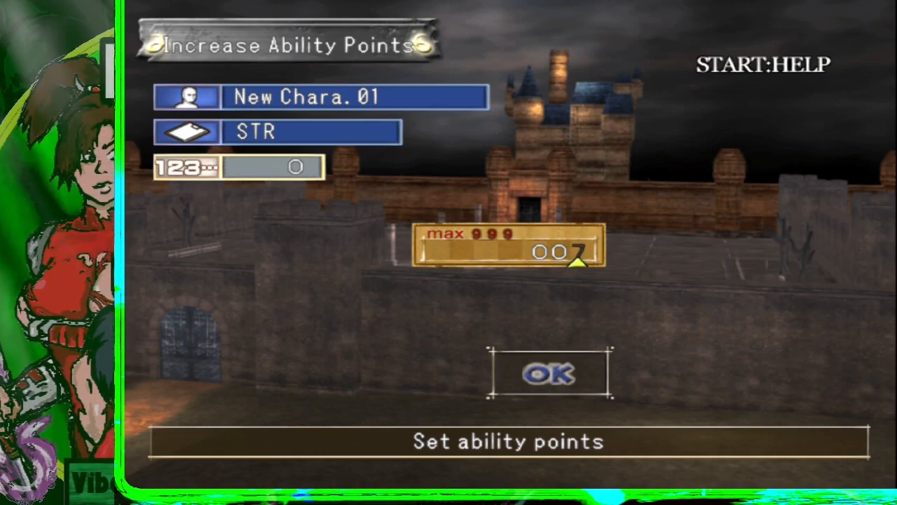
pyautogui.press('Up')
pyautogui.press('Return')
pyautogui.press('Return')
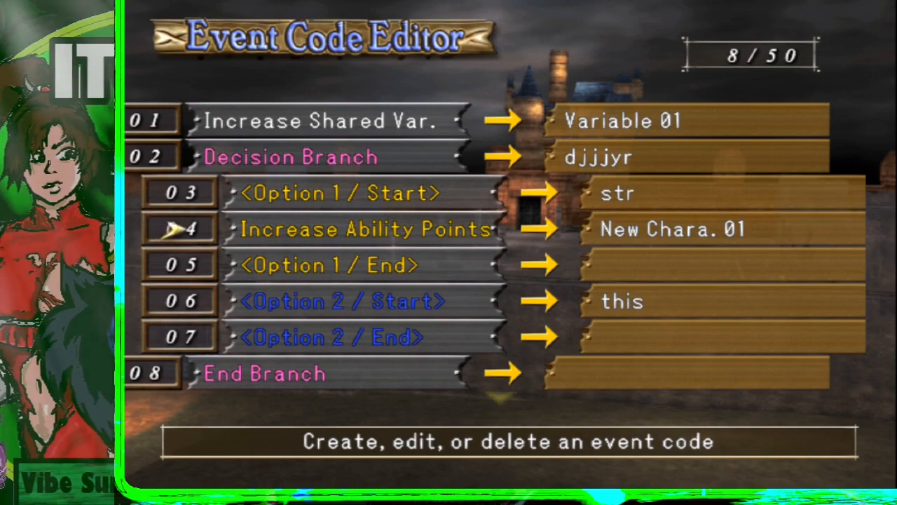
# Step: Delete the Decision Branch code together with all of its branches
pyautogui.press('Return')
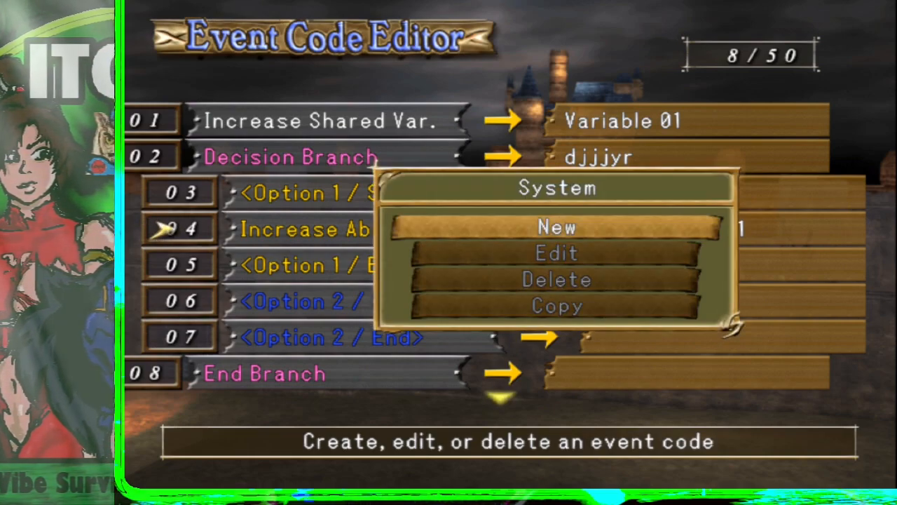
pyautogui.press('Down')
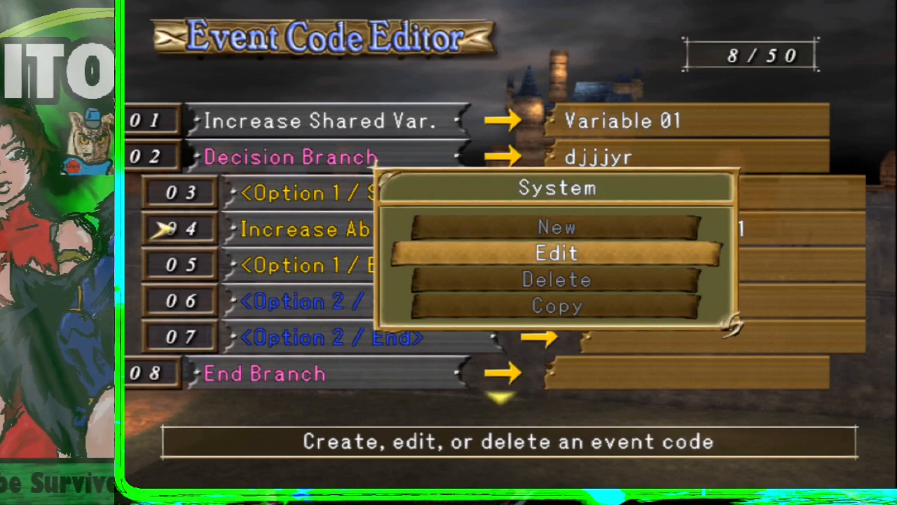
pyautogui.press('Escape')
pyautogui.press('Up')
pyautogui.press('Up')
pyautogui.press('Return')
pyautogui.press('Down')
pyautogui.press('Return')
pyautogui.press('Left')
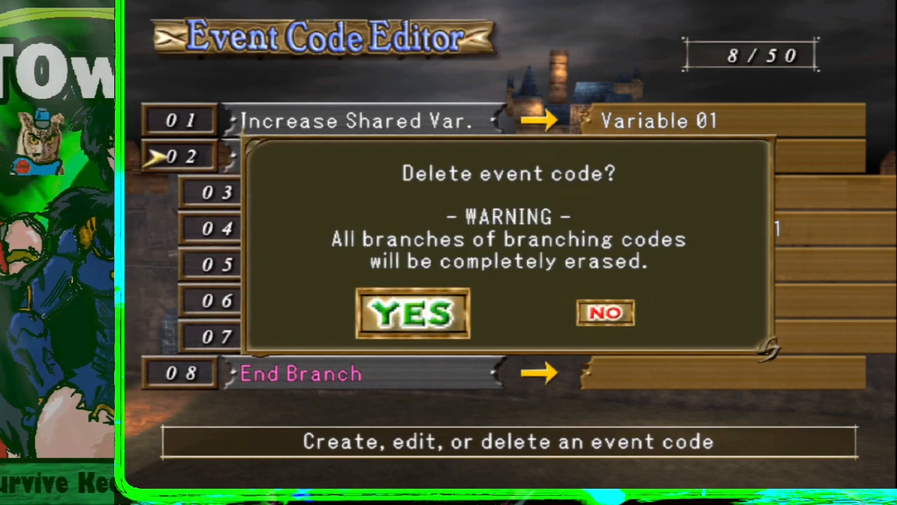
pyautogui.press('Return')
pyautogui.press('Up')
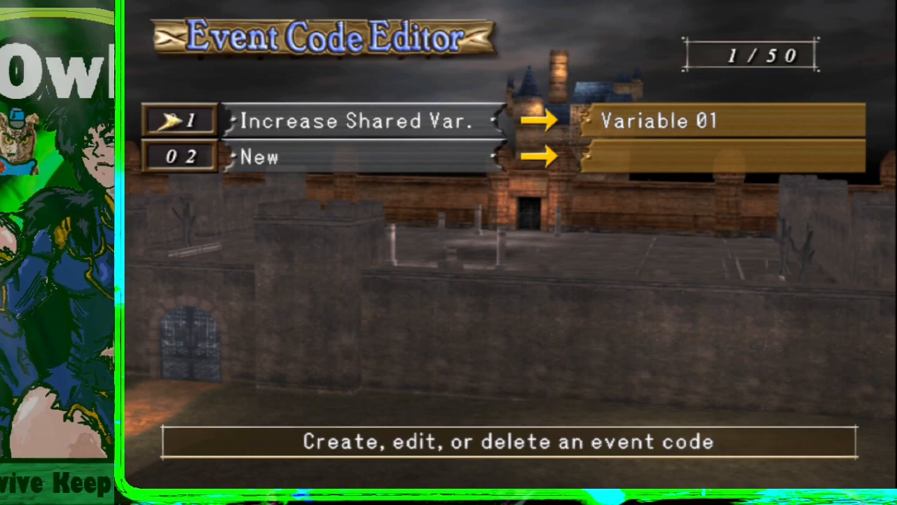
pyautogui.press('Escape')
pyautogui.press('Return')
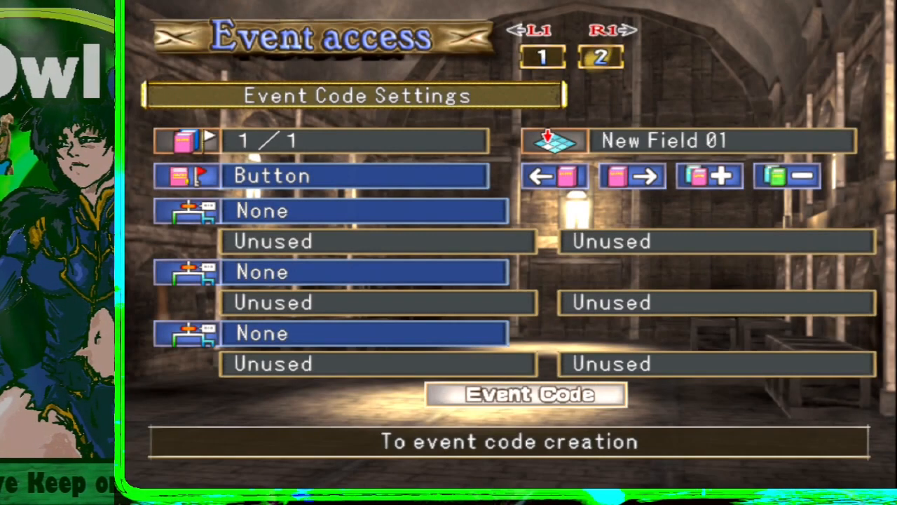
pyautogui.press('Escape')
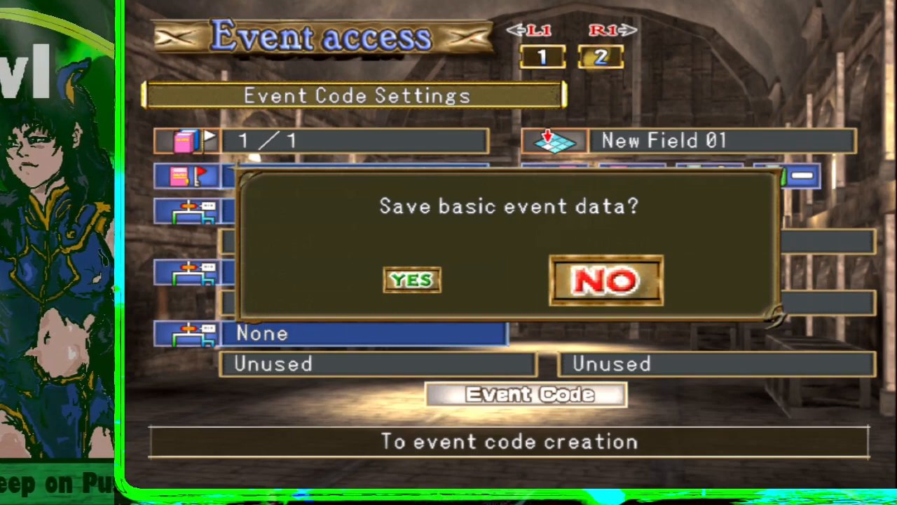
pyautogui.press('Return')
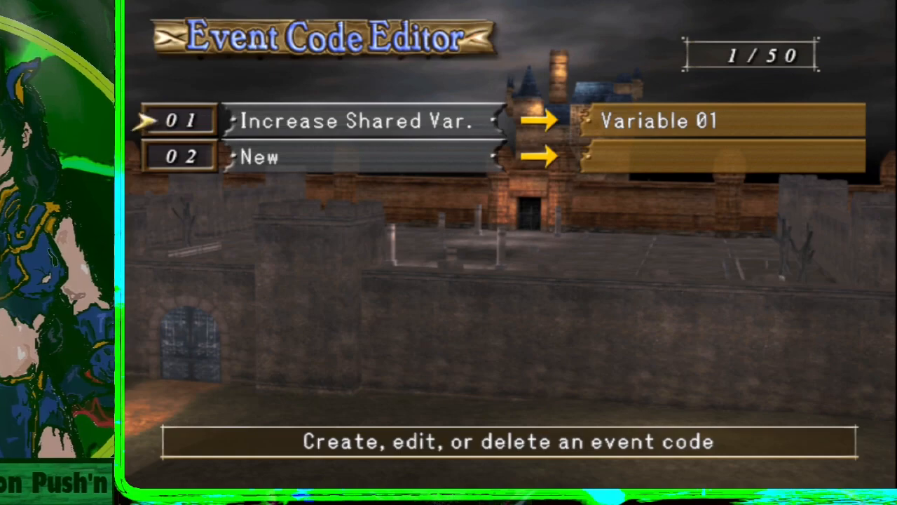
# Step: Insert an Obtain Treasures code from Party Control ahead of the Increase Shared Var. code
pyautogui.press('Return')
pyautogui.press('Return')
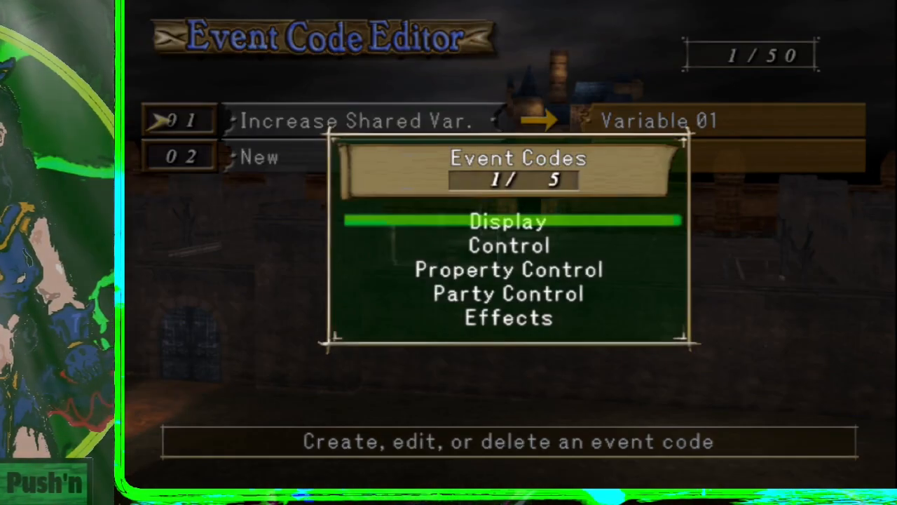
pyautogui.press('Down')
pyautogui.press('Down')
pyautogui.press('Down')
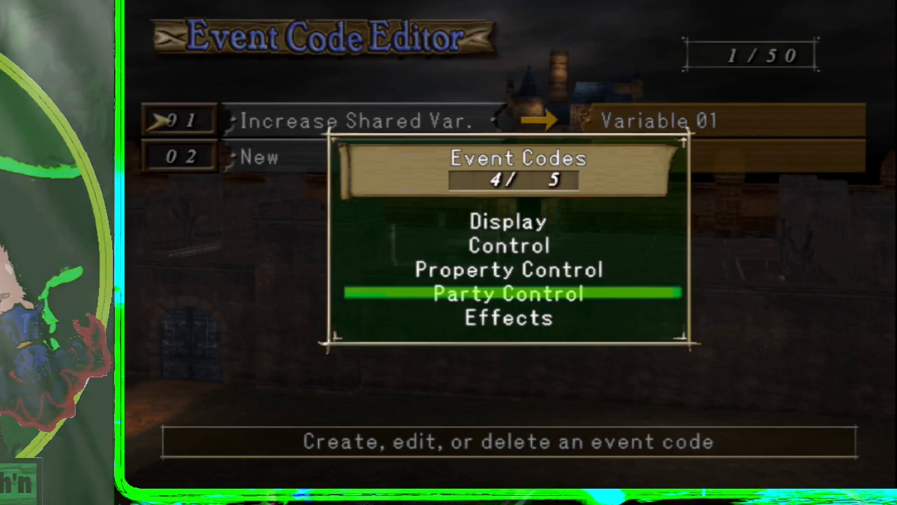
pyautogui.press('Return')
pyautogui.press('Up')
pyautogui.press('Up')
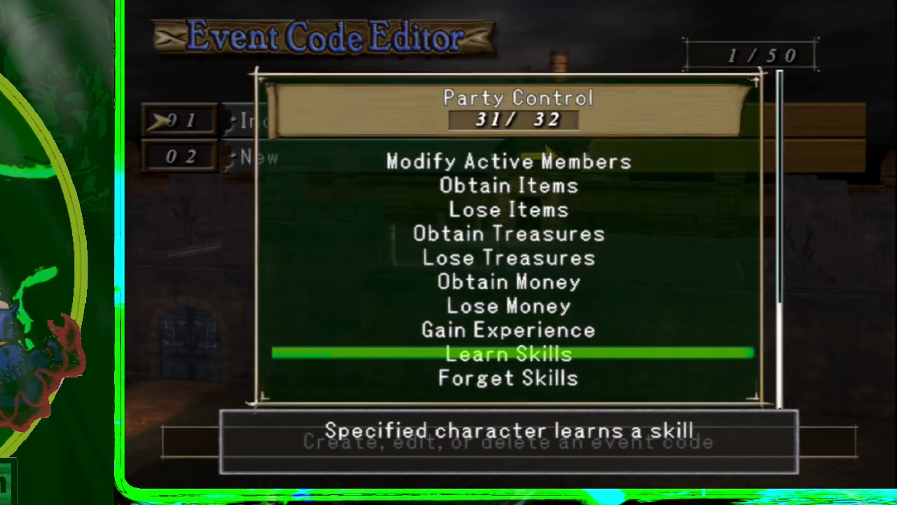
pyautogui.press('Up')
pyautogui.press('Up')
pyautogui.press('Up')
pyautogui.press('Up')
pyautogui.press('Up')
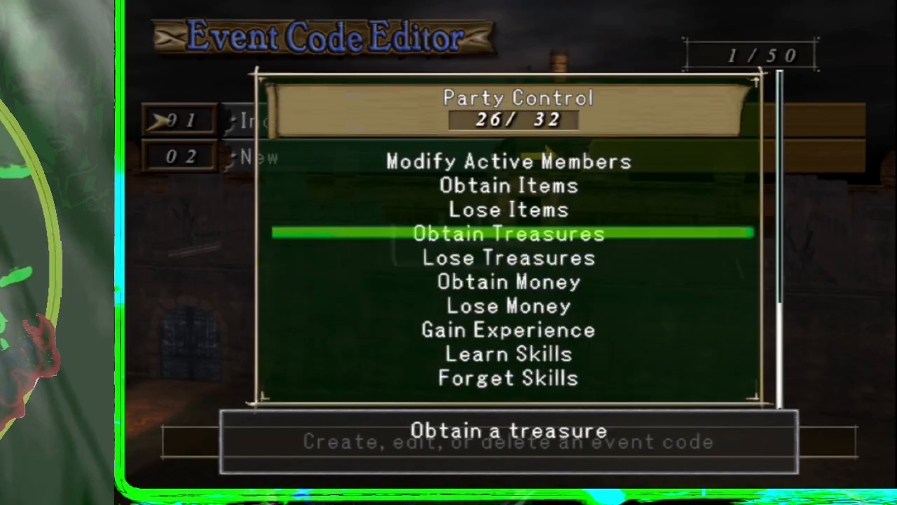
pyautogui.press('Return')
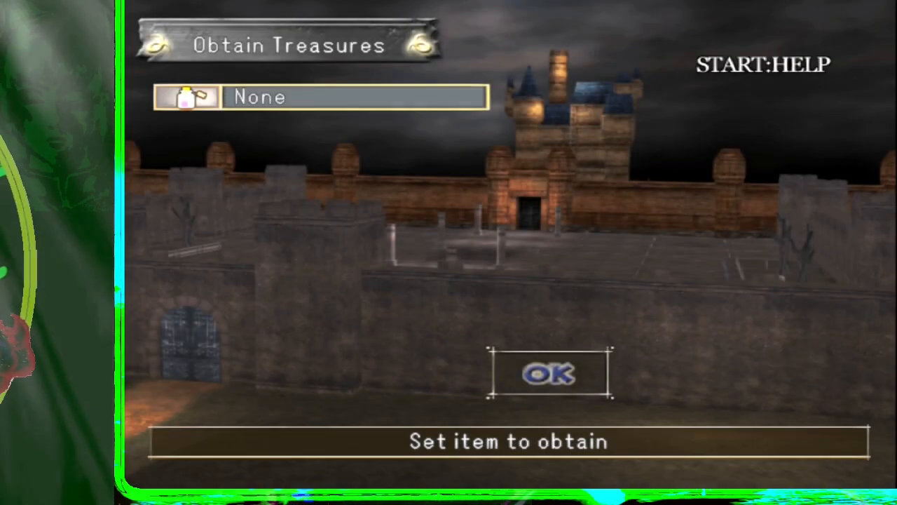
# Step: Set the treasure to obtain to TIME GEAR 1 and accept the code
pyautogui.press('Return')
pyautogui.press('Down')
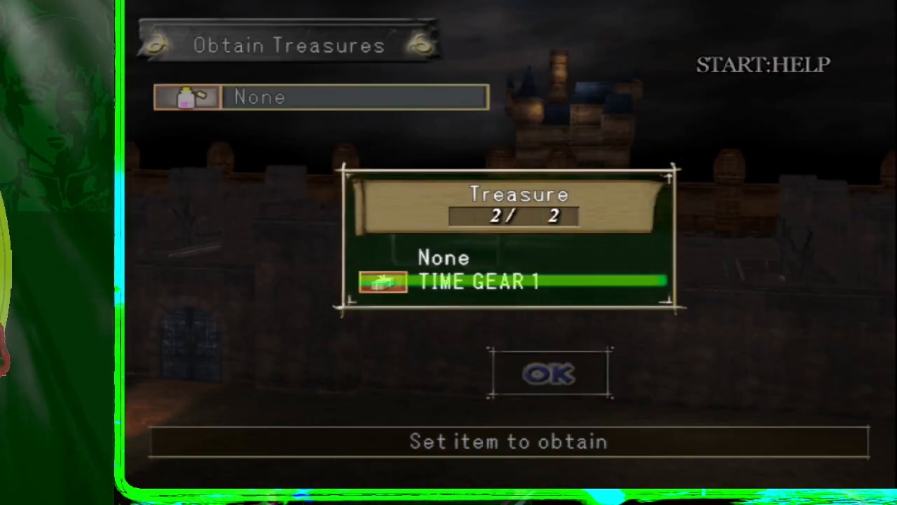
pyautogui.press('Return')
pyautogui.press('Return')
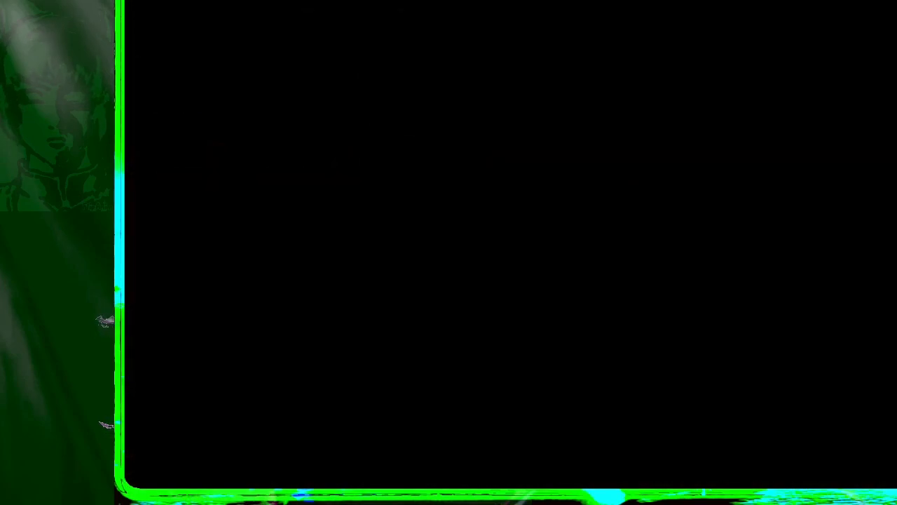
# Step: Save the event code data with TIME GEAR 1 and Variable 01, and return to New Field 01
pyautogui.press('Down')
pyautogui.press('Down')
pyautogui.press('Escape')
pyautogui.press('Left')
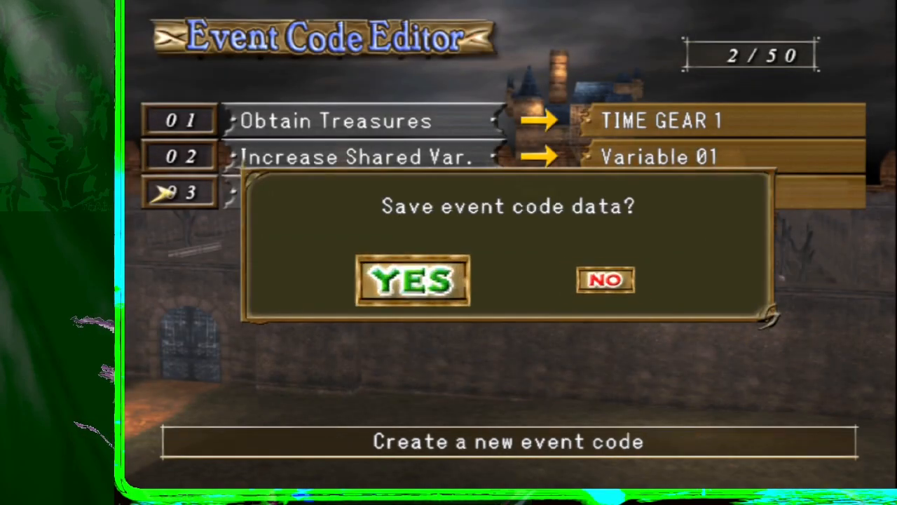
pyautogui.press('Return')
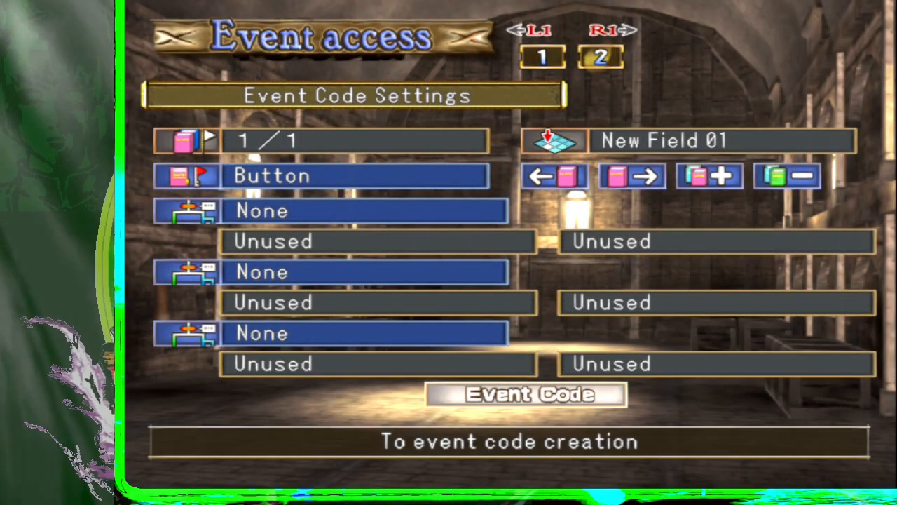
pyautogui.press('Escape')
pyautogui.press('Return')
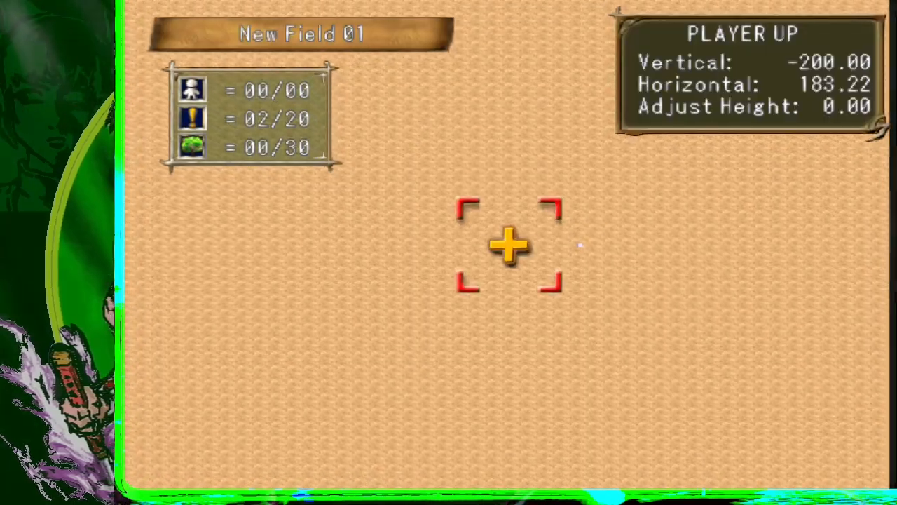
# Step: Select New Event 01 on the field and open its event code for editing
pyautogui.press('Right')
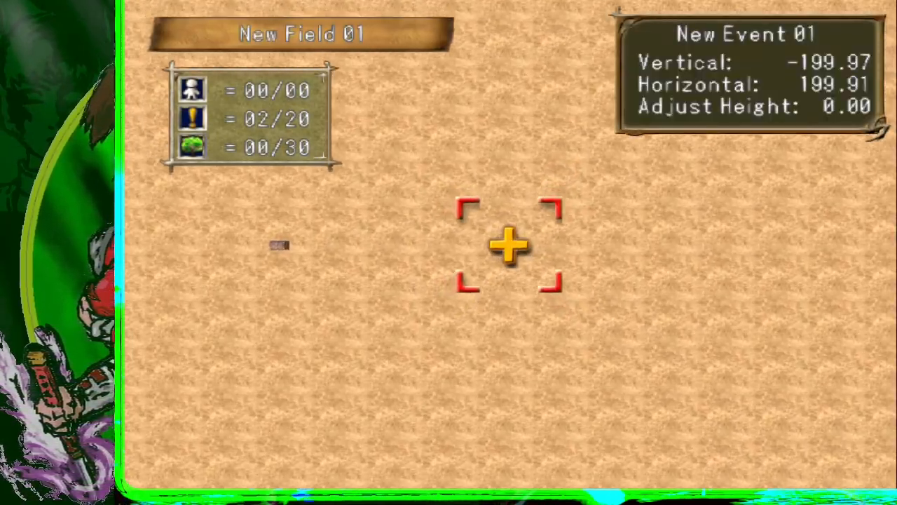
pyautogui.press('Return')
pyautogui.press('Down')
pyautogui.press('Return')
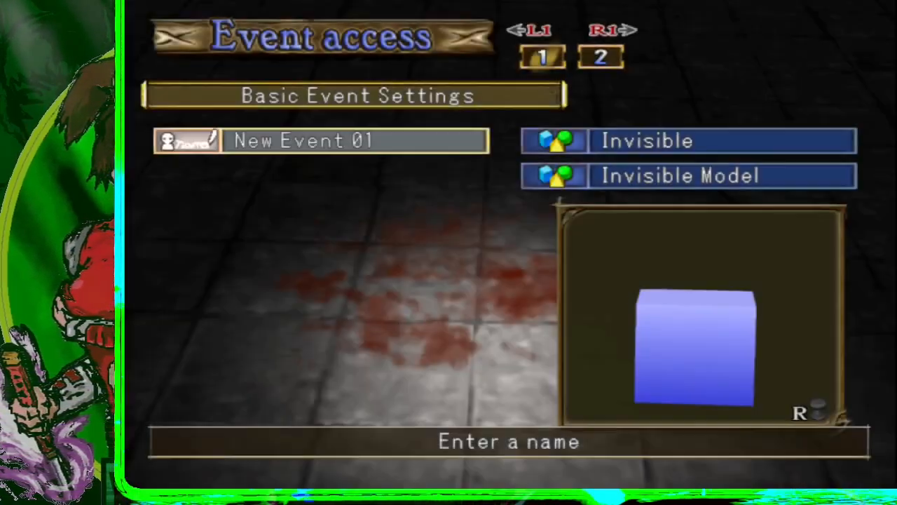
pyautogui.press('e')
pyautogui.press('Up')
pyautogui.press('Return')
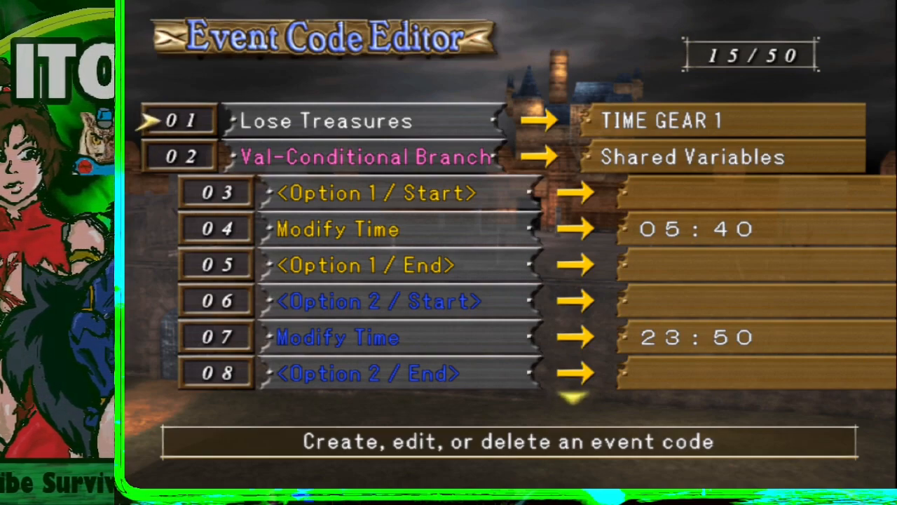
# Step: Examine the code list from Lose Treasures through the Modify Time codes of all four branch options to End Branch
pyautogui.press('Down')
pyautogui.press('Down')
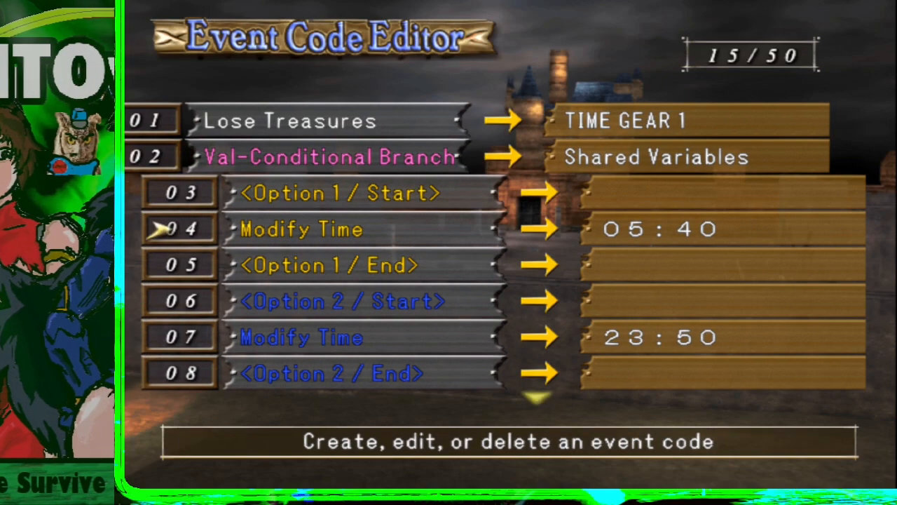
pyautogui.press('Down')
pyautogui.press('Down')
pyautogui.press('Up')
pyautogui.press('Up')
pyautogui.press('Up')
pyautogui.press('Down')
pyautogui.press('Down')
pyautogui.press('Down')
pyautogui.press('Down')
pyautogui.press('Down')
pyautogui.press('Down')
pyautogui.press('Down')
pyautogui.press('Down')
pyautogui.press('Down')
pyautogui.press('Down')
pyautogui.press('Down')
pyautogui.press('Down')
pyautogui.press('Down')
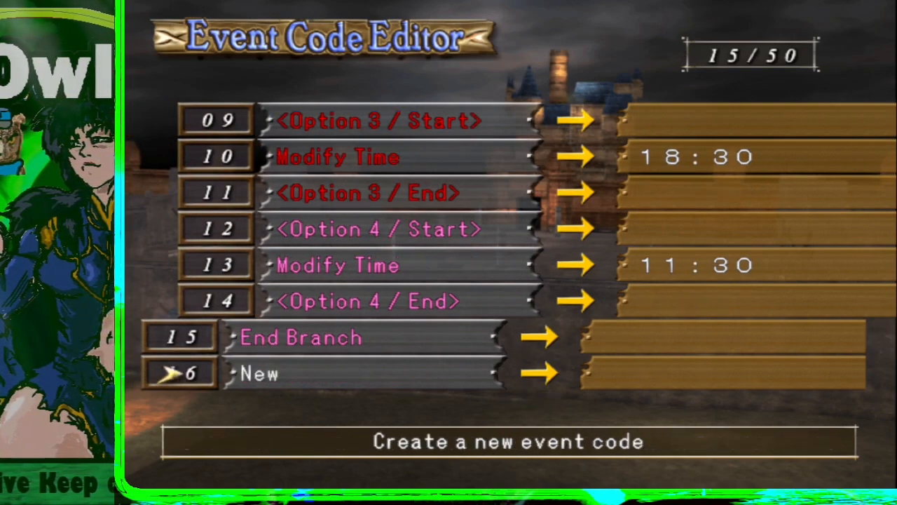
pyautogui.press('Up')
pyautogui.press('Up')
pyautogui.press('Up')
pyautogui.press('Up')
pyautogui.press('Up')
pyautogui.press('Up')
pyautogui.press('Up')
pyautogui.press('Up')
pyautogui.press('Up')
pyautogui.press('Up')
pyautogui.press('Up')
pyautogui.press('Up')
pyautogui.press('Up')
pyautogui.press('Up')
pyautogui.press('Up')
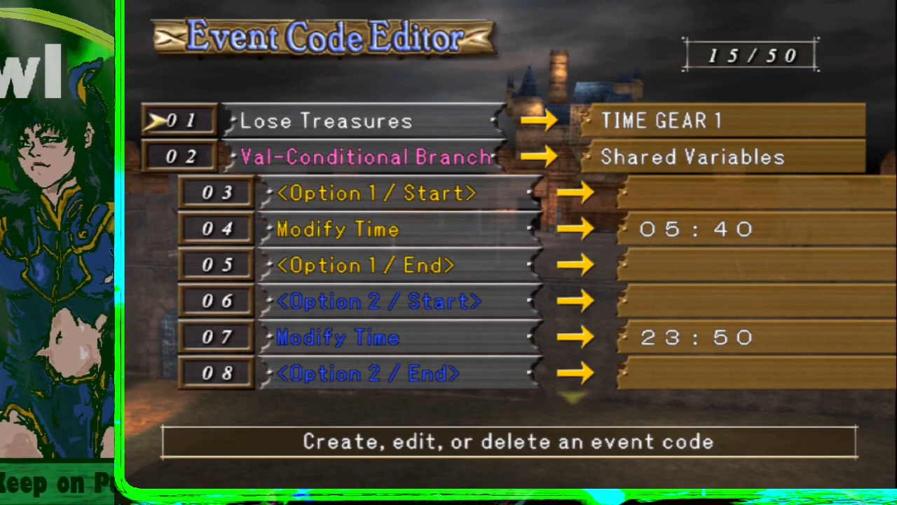
pyautogui.press('Down')
pyautogui.press('Down')
pyautogui.press('Down')
pyautogui.press('Down')
pyautogui.press('Down')
pyautogui.press('Down')
pyautogui.press('Down')
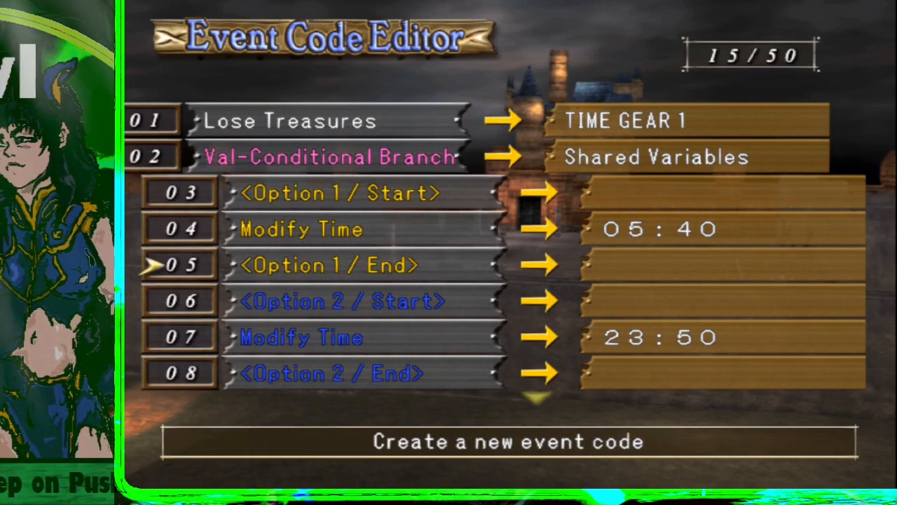
pyautogui.press('Down')
pyautogui.press('Down')
pyautogui.press('Down')
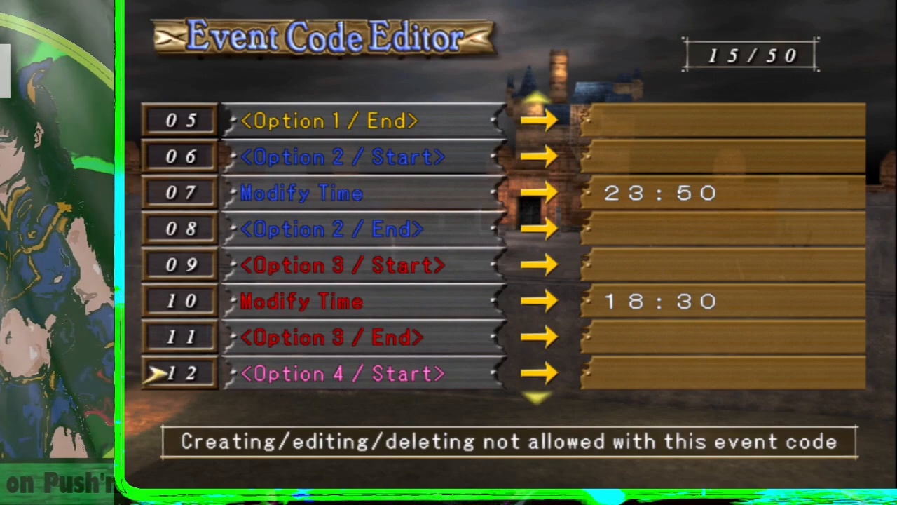
pyautogui.press('Down')
pyautogui.press('Down')
pyautogui.press('Down')
pyautogui.press('Down')
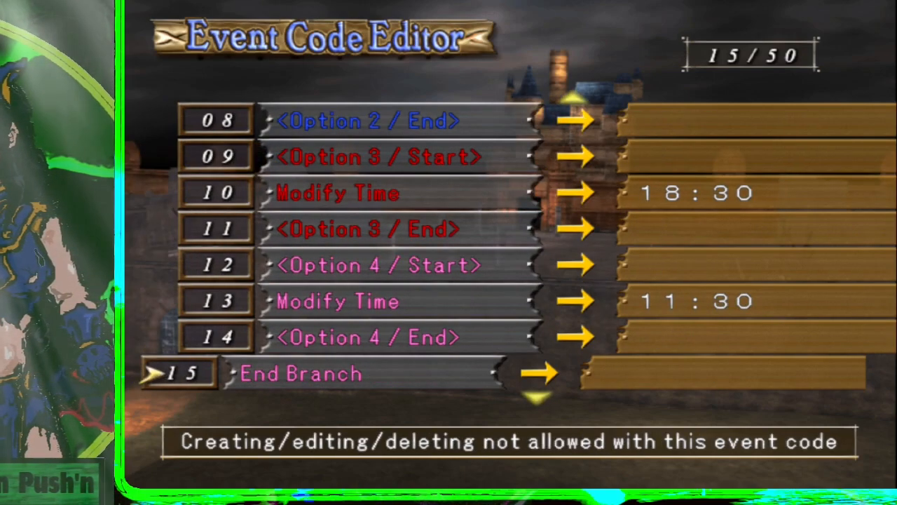
pyautogui.press('Up')
pyautogui.press('Up')
pyautogui.press('Up')
pyautogui.press('Up')
pyautogui.press('Up')
pyautogui.press('Up')
pyautogui.press('Up')
pyautogui.press('Up')
pyautogui.press('Up')
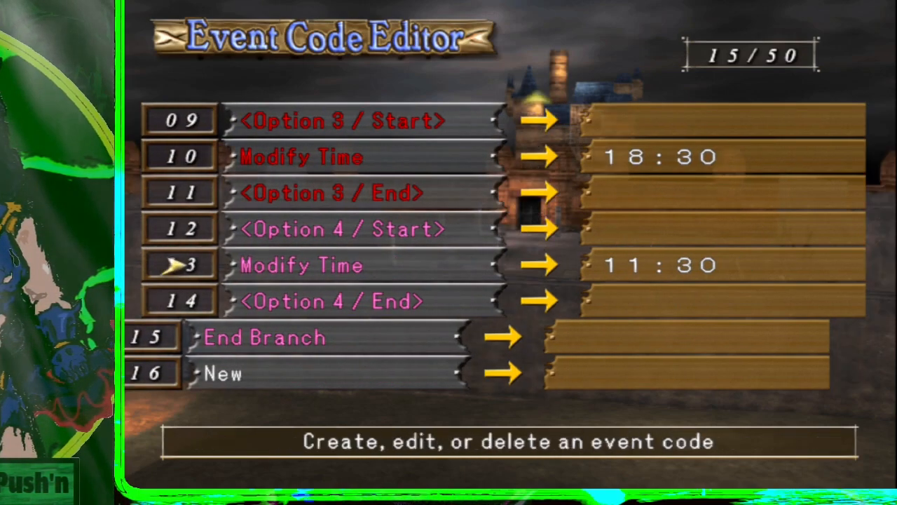
pyautogui.press('Up')
pyautogui.press('Up')
pyautogui.press('Up')
pyautogui.press('Up')
pyautogui.press('Up')
pyautogui.press('Up')
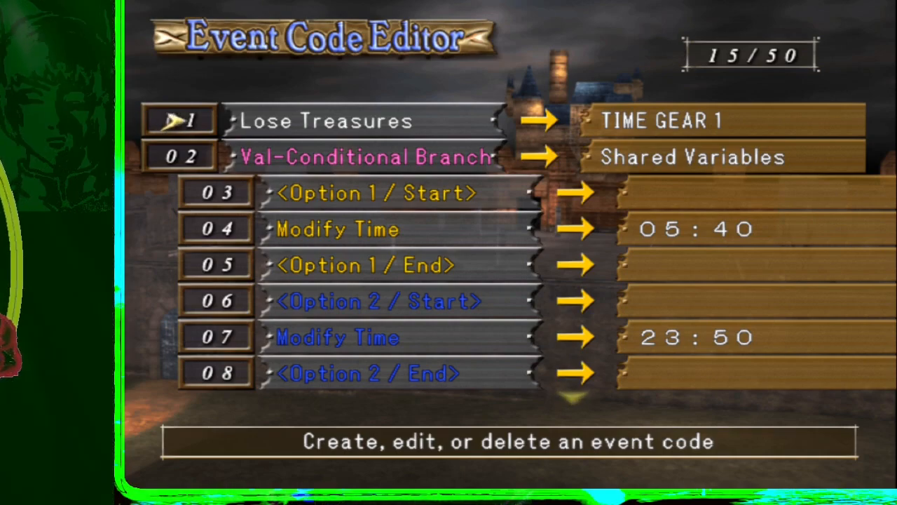
# Step: Examine how the Lose Treasures and Val-Conditional Branch codes lead into the Modify Time code of option 1
pyautogui.press('Down')
pyautogui.press('Down')
pyautogui.press('Down')
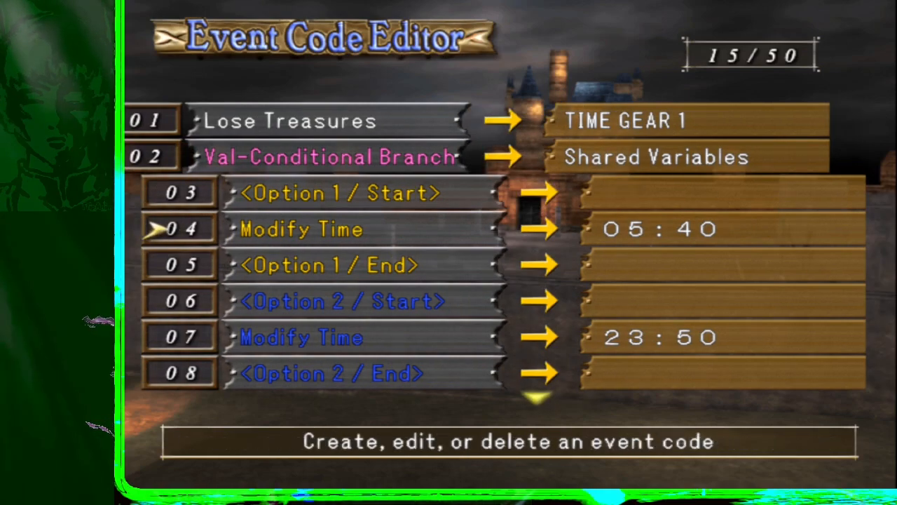
pyautogui.press('Down')
pyautogui.press('Up')
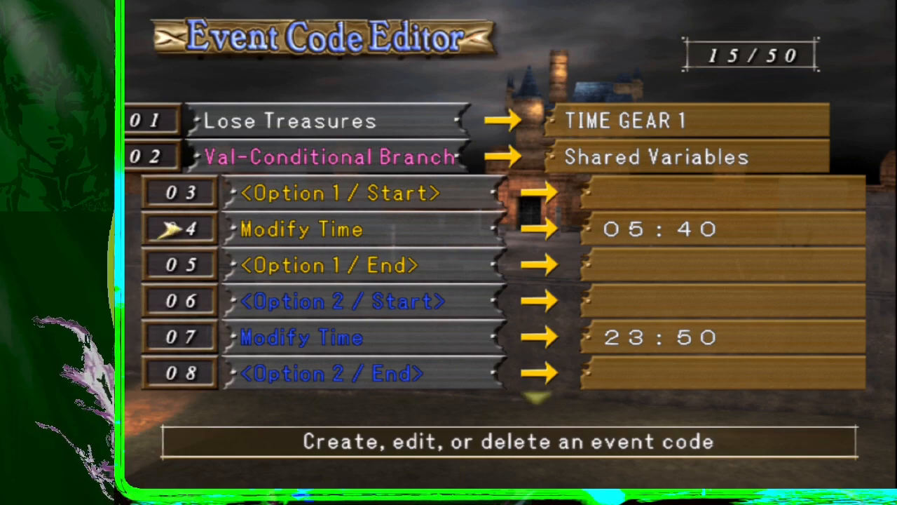
pyautogui.press('Up')
pyautogui.press('Up')
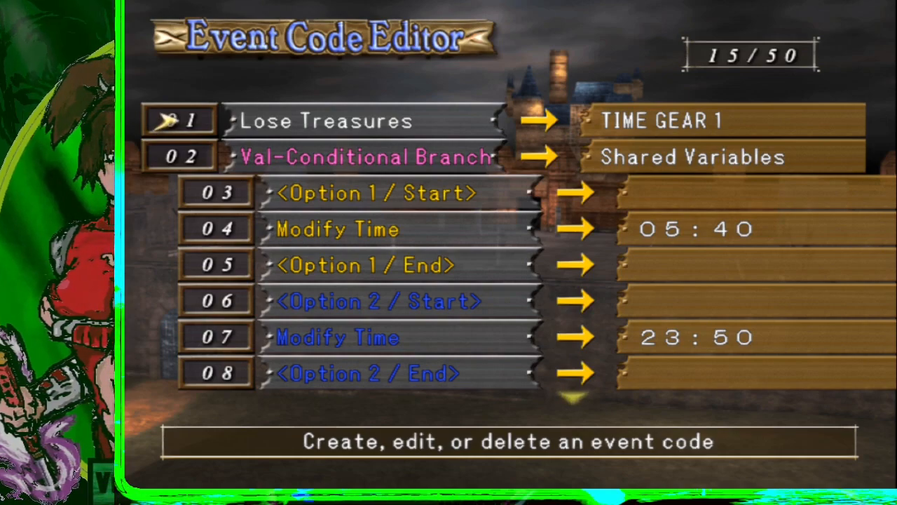
pyautogui.press('Down')
pyautogui.press('Down')
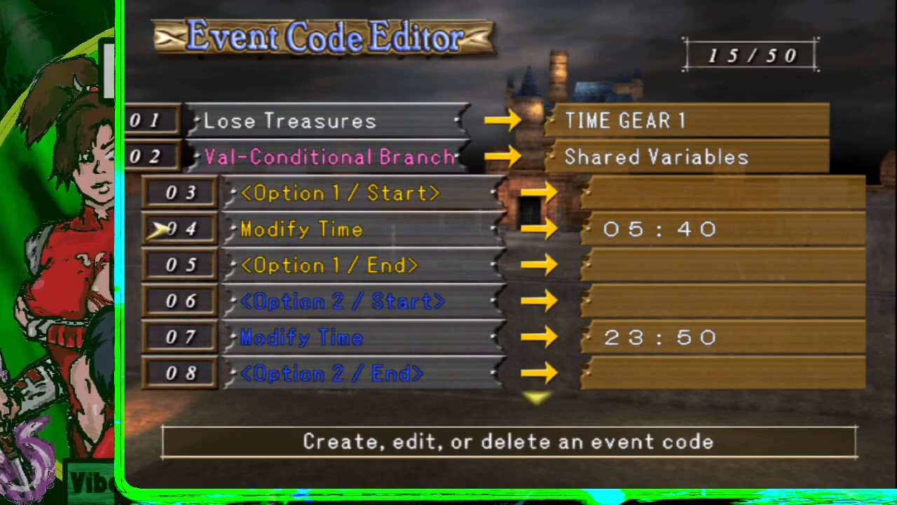
pyautogui.press('Up')
pyautogui.press('Up')
# Step: Open the Val-Conditional Branch settings and examine the decision types and values of the four options for Variable 01
pyautogui.press('Return')
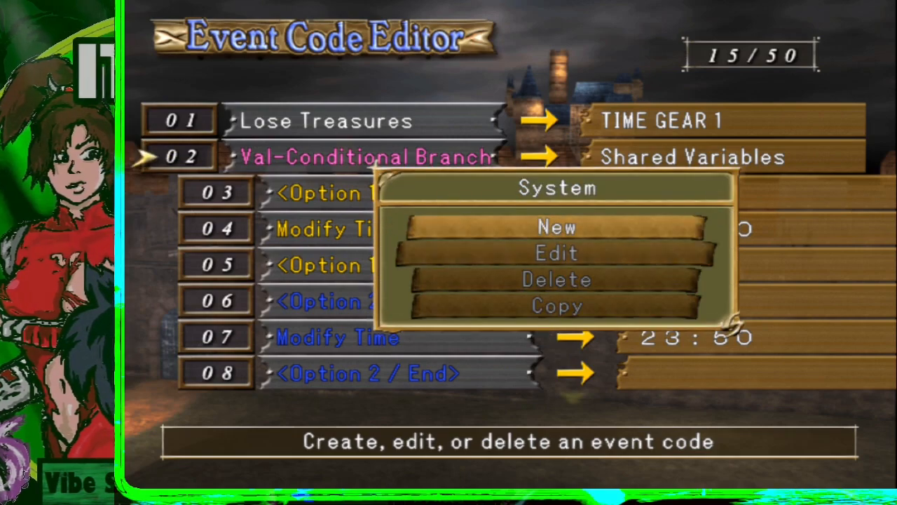
pyautogui.press('Return')
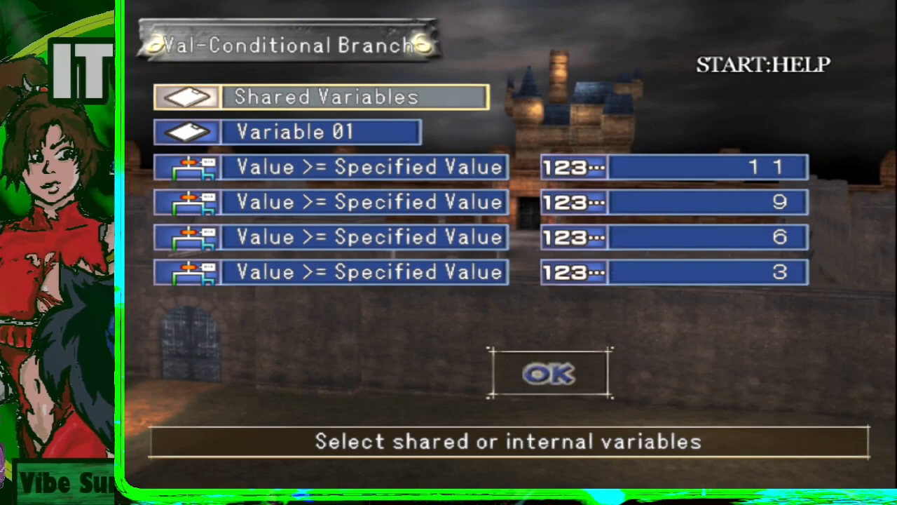
pyautogui.press('Down')
pyautogui.press('Down')
pyautogui.press('Down')
pyautogui.press('Down')
pyautogui.press('Down')
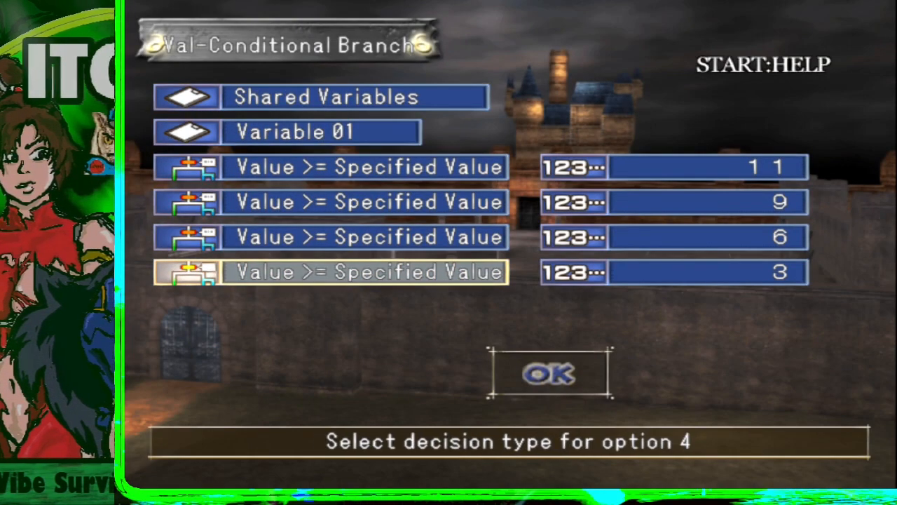
pyautogui.press('Right')
pyautogui.press('Up')
pyautogui.press('Up')
pyautogui.press('Up')
pyautogui.press('Up')
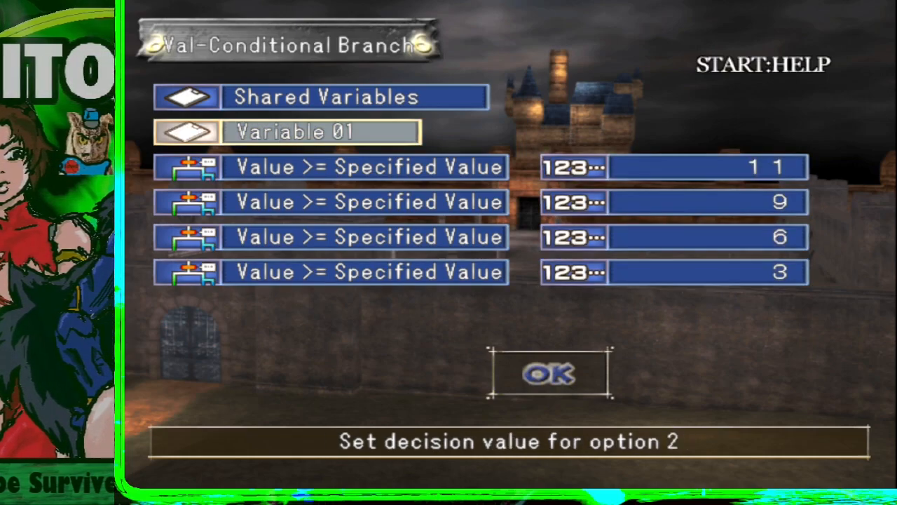
pyautogui.press('Down')
pyautogui.press('Down')
pyautogui.press('Down')
pyautogui.press('Down')
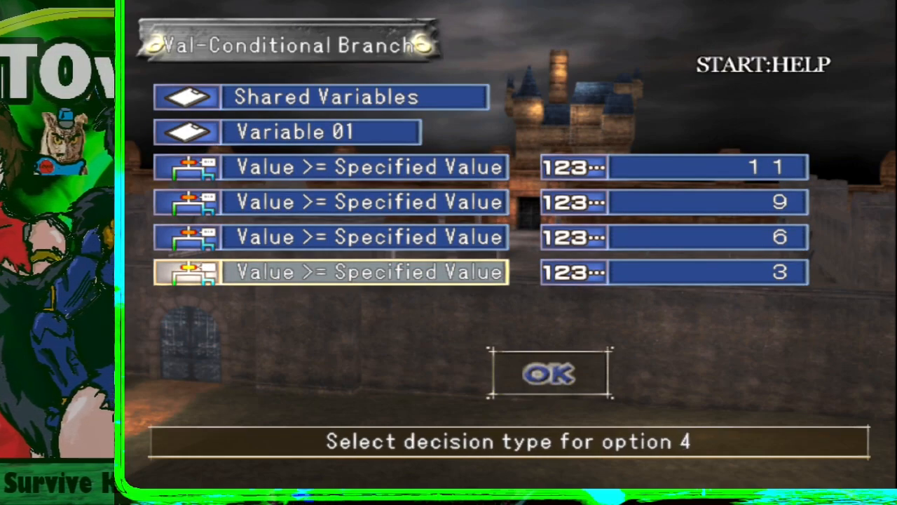
pyautogui.press('Up')
pyautogui.press('Up')
pyautogui.press('Up')
pyautogui.press('Up')
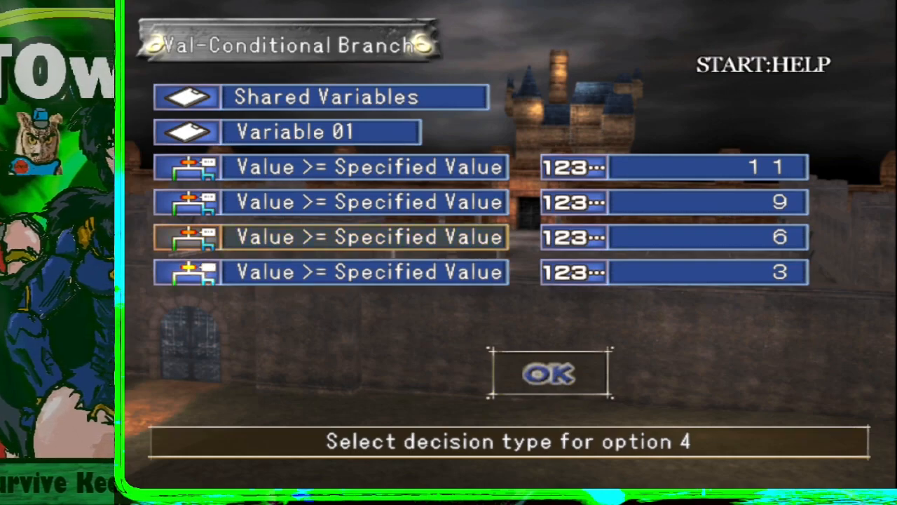
pyautogui.press('Down')
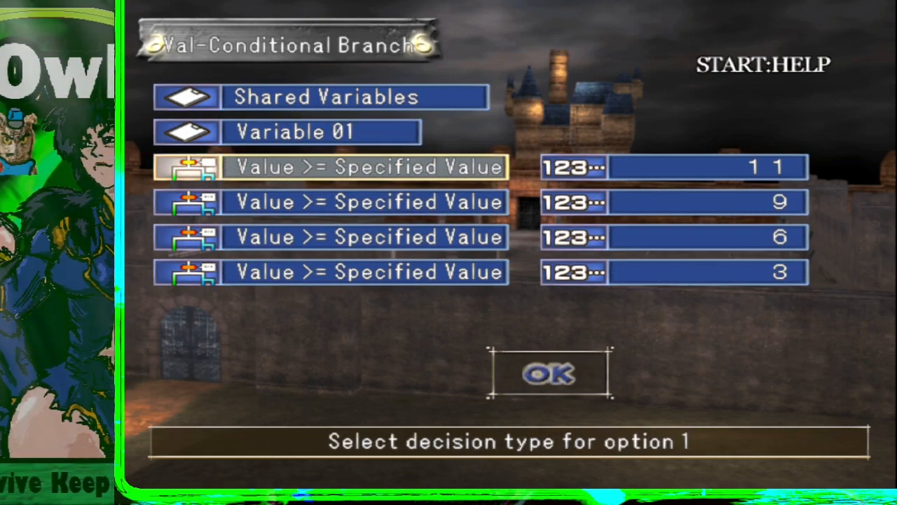
pyautogui.press('Down')
pyautogui.press('Down')
pyautogui.press('Down')
pyautogui.press('Right')
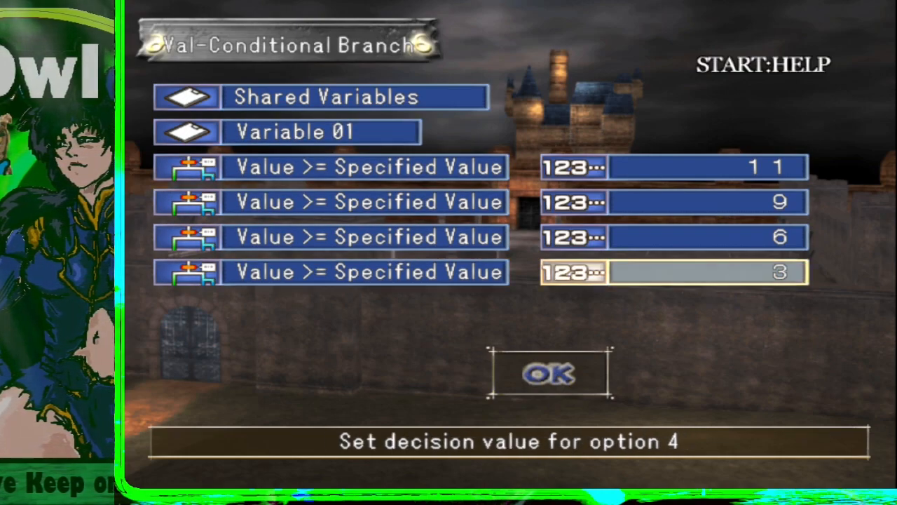
pyautogui.press('Left')
pyautogui.press('Right')
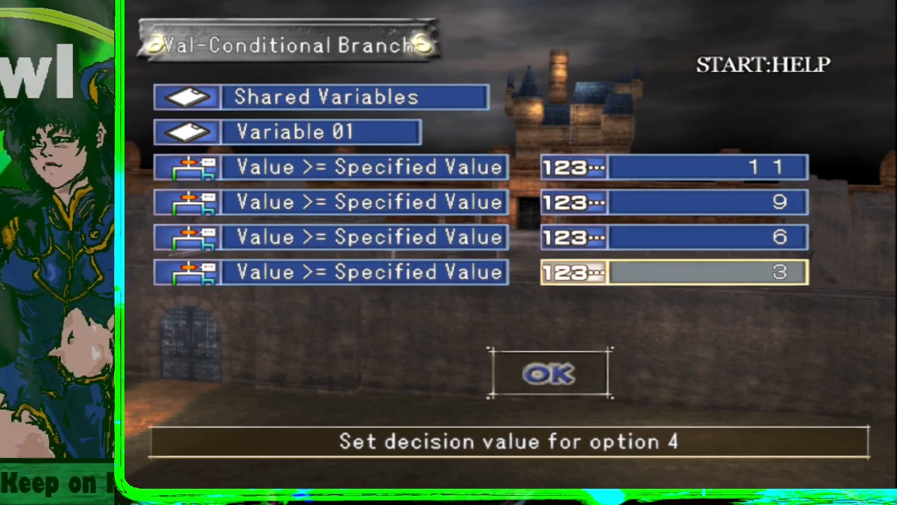
pyautogui.press('Left')
pyautogui.press('Right')
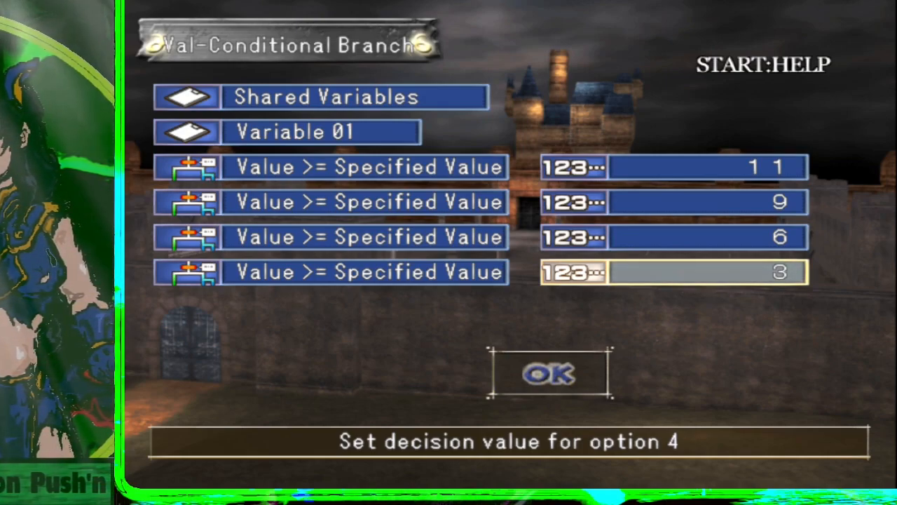
pyautogui.press('Left')
pyautogui.press('Right')
pyautogui.press('Up')
pyautogui.press('Down')
pyautogui.press('Up')
pyautogui.press('Up')
pyautogui.press('Up')
pyautogui.press('Down')
pyautogui.press('Down')
pyautogui.press('Up')
pyautogui.press('Up')
# Step: Set the decision value for option 1 to 3
pyautogui.press('Return')
pyautogui.press('Down')
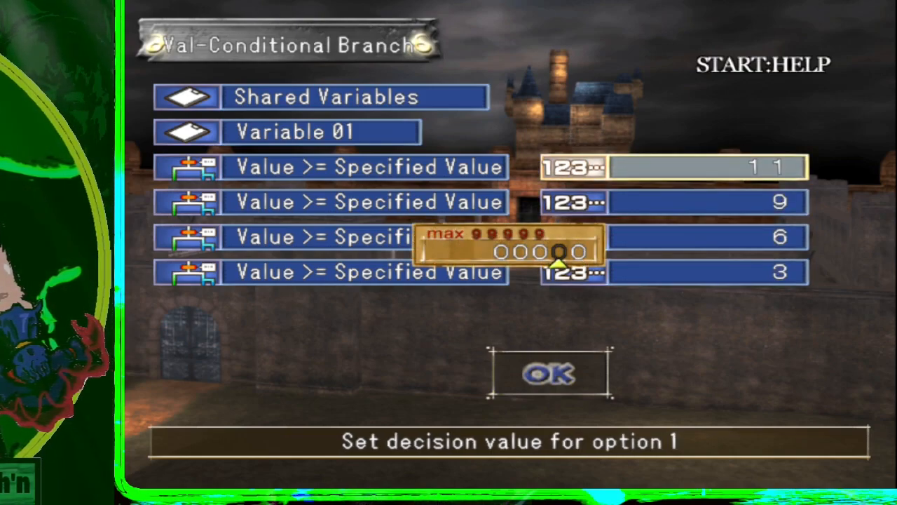
pyautogui.press('Up')
pyautogui.press('Return')
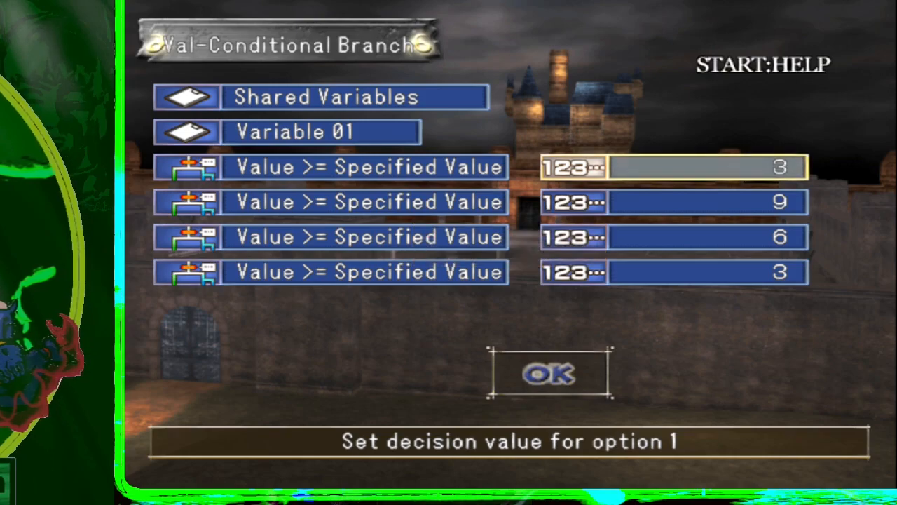
# Step: Compare the decision value of option 1 with those of options 2, 3 and 4
pyautogui.press('Down')
pyautogui.press('Down')
pyautogui.press('Down')
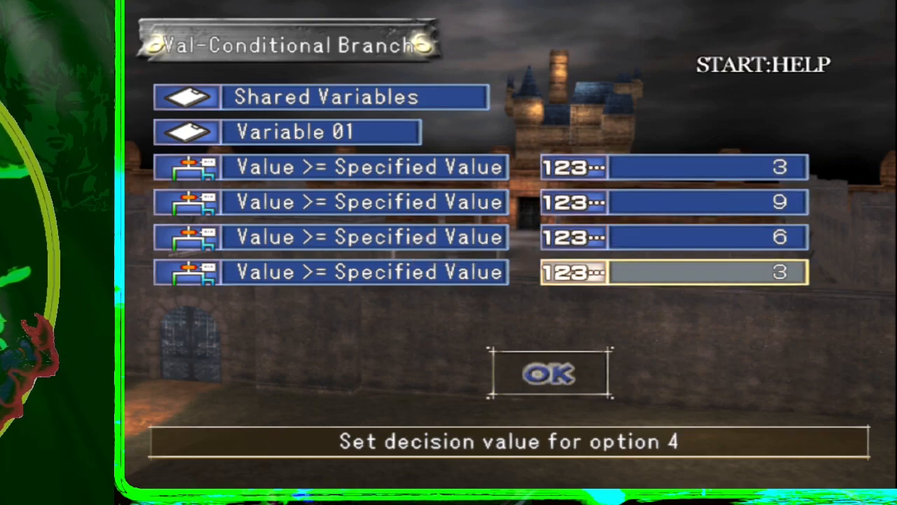
pyautogui.press('Up')
pyautogui.press('Up')
pyautogui.press('Down')
pyautogui.press('Down')
pyautogui.press('Up')
pyautogui.press('Up')
pyautogui.press('Up')
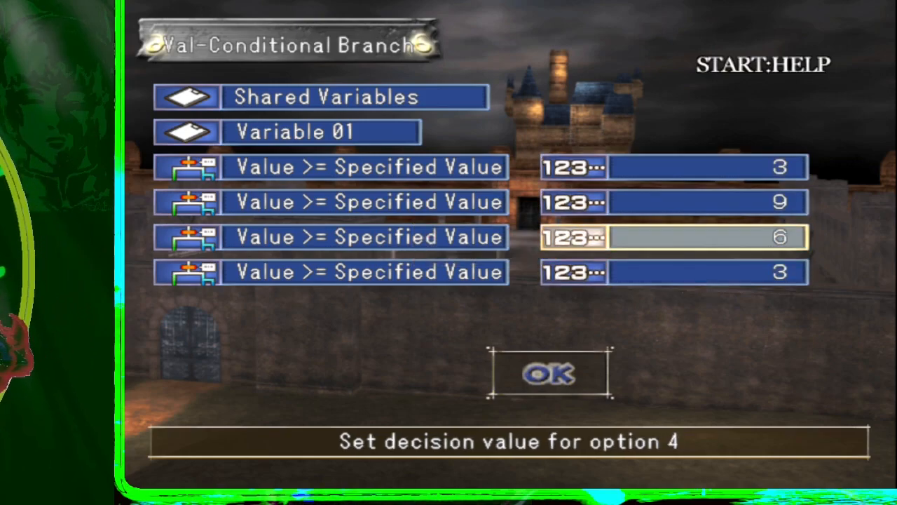
pyautogui.press('Down')
pyautogui.press('Down')
pyautogui.press('Down')
pyautogui.press('Up')
pyautogui.press('Up')
pyautogui.press('Up')
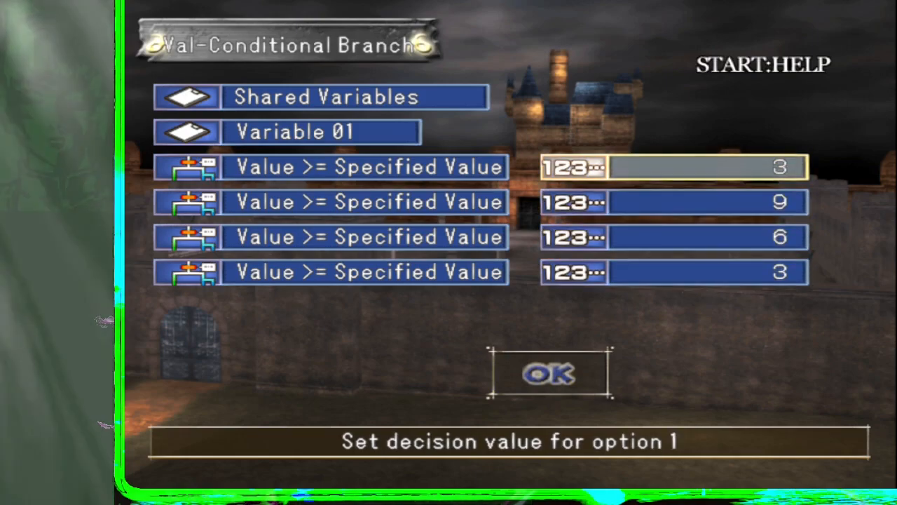
# Step: Restore the decision value for option 1 to 11
pyautogui.press('Return')
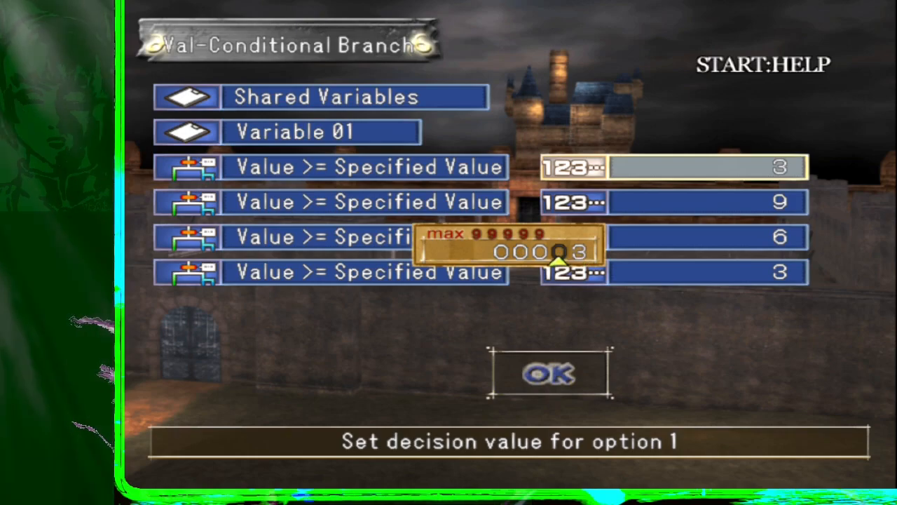
pyautogui.press('Return')
pyautogui.press('Down')
pyautogui.press('Down')
pyautogui.press('Down')
pyautogui.press('Down')
pyautogui.press('Down')
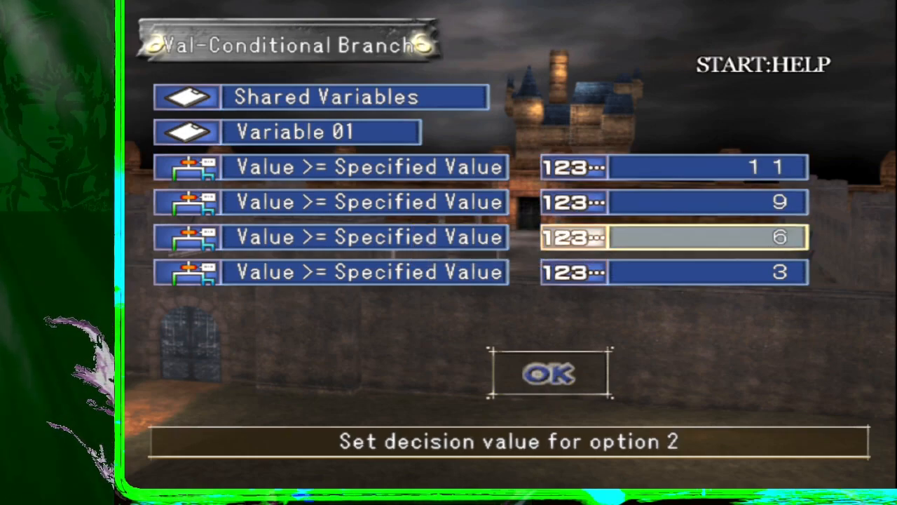
# Step: Confirm the Val-Conditional Branch settings, leave the event code editor and save the basic event data
pyautogui.press('Up')
pyautogui.press('Return')
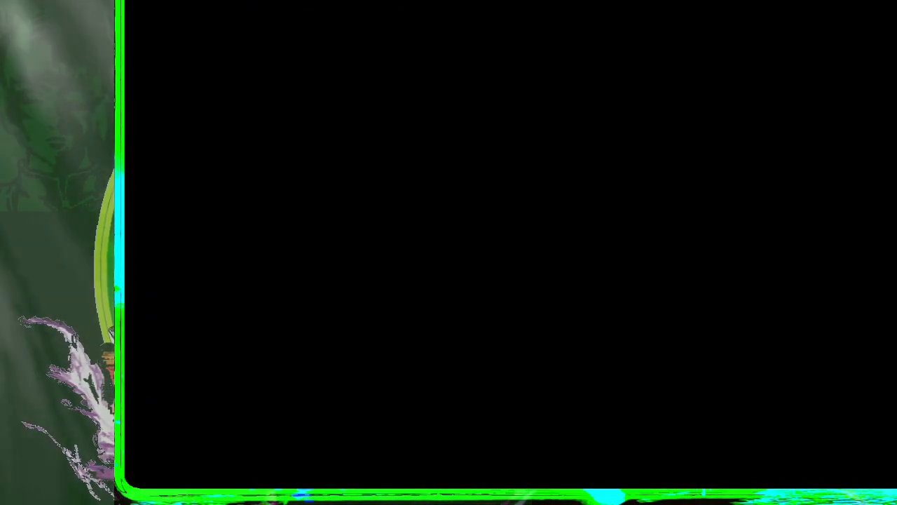
pyautogui.press('Down')
pyautogui.press('Up')
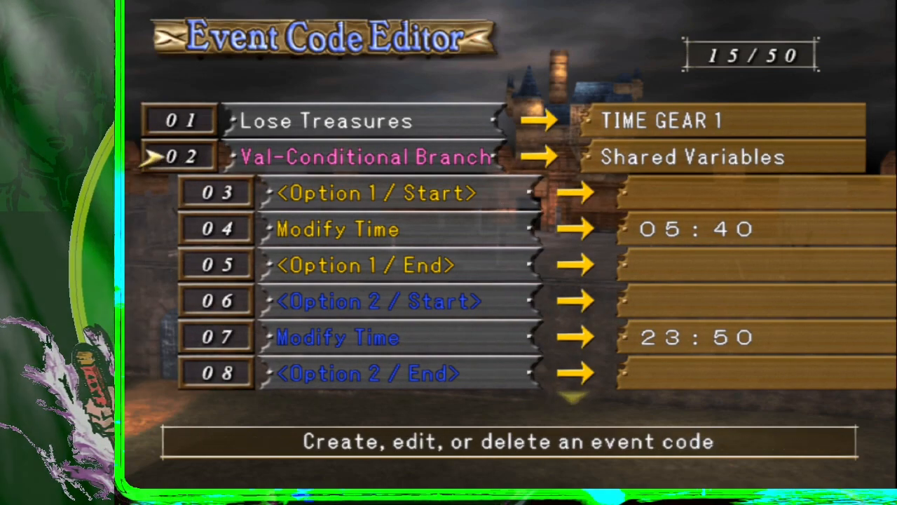
pyautogui.press('Escape')
pyautogui.press('Return')
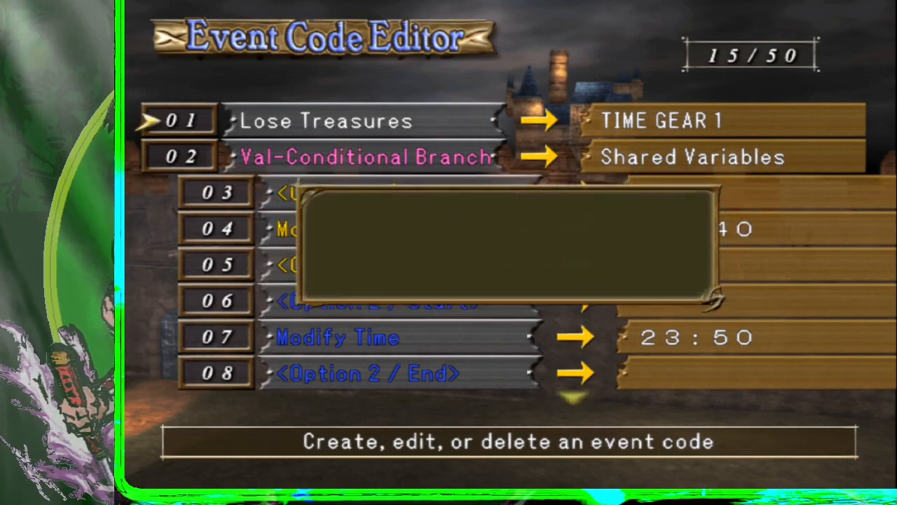
pyautogui.press('Left')
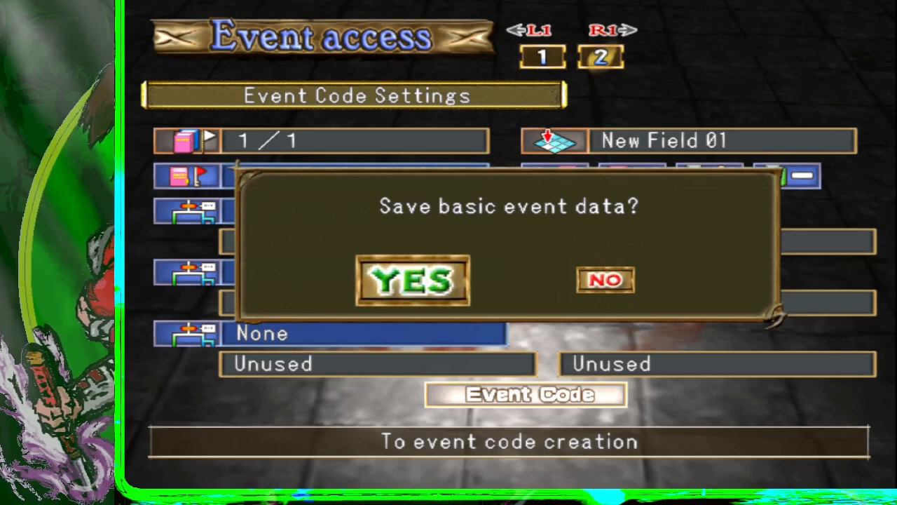
pyautogui.press('Return')
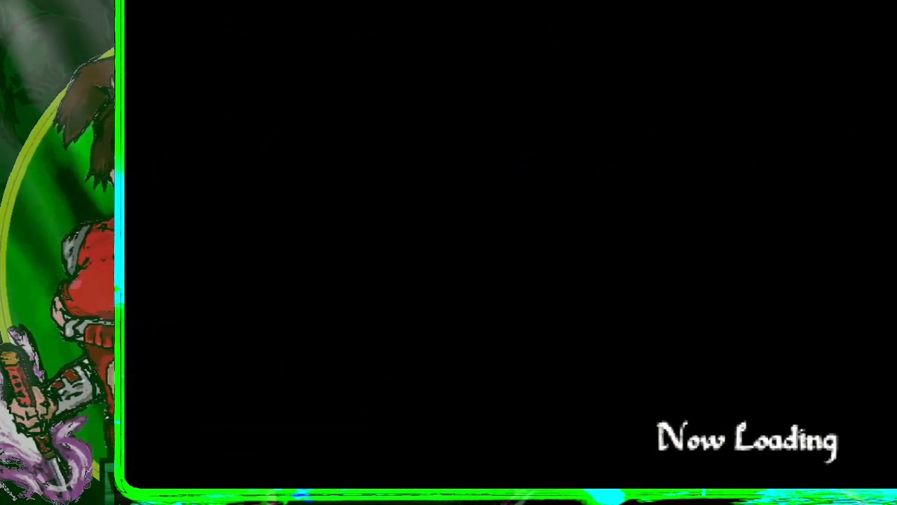
# Step: Exit the layout editor for New Field 01 and return to the main menu
pyautogui.press('Escape')
pyautogui.press('Left')
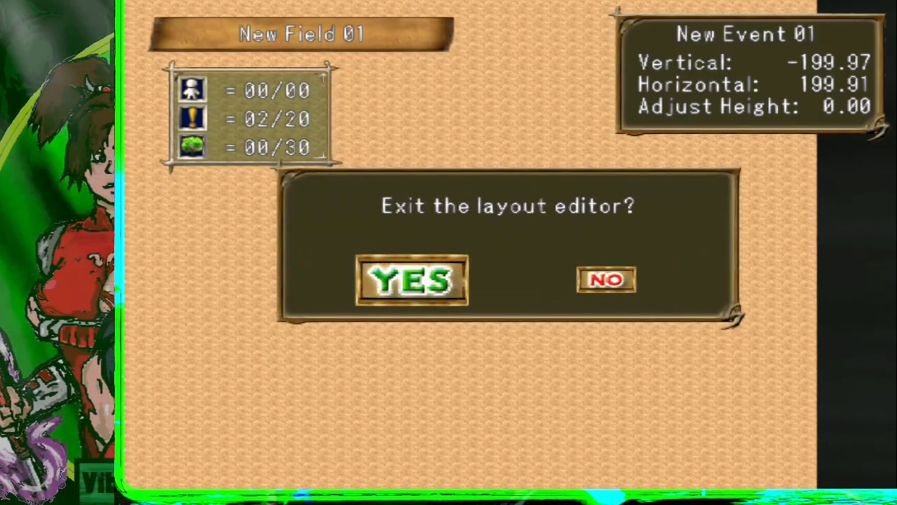
pyautogui.press('Return')
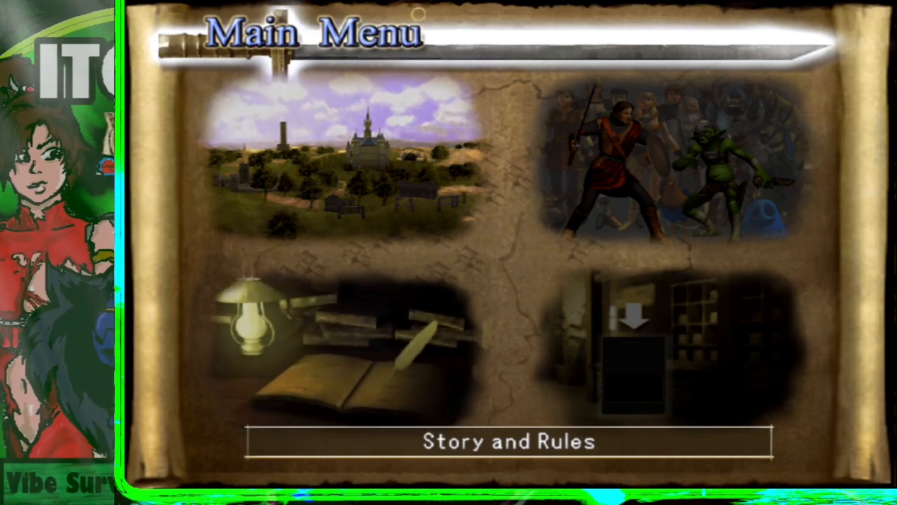
# Step: Try to playtest the story
pyautogui.press('Return')
pyautogui.press('Up')
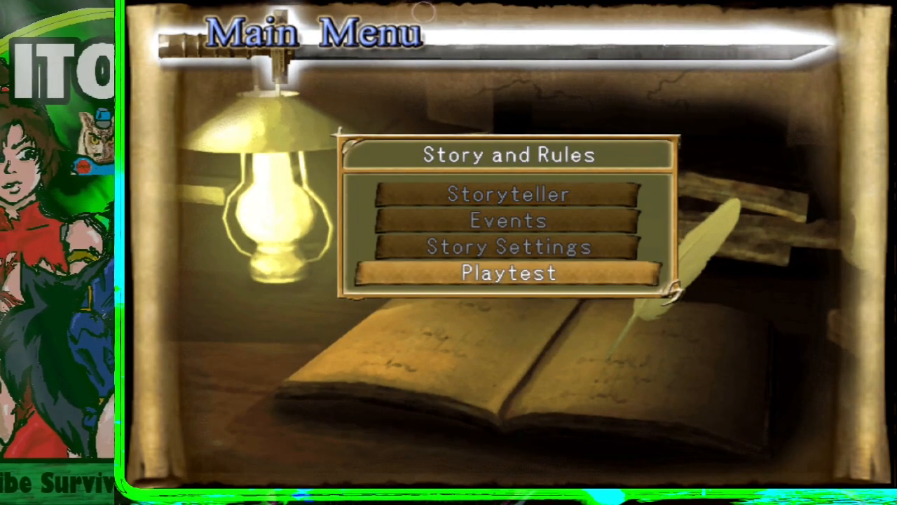
pyautogui.press('Return')
pyautogui.press('Return')
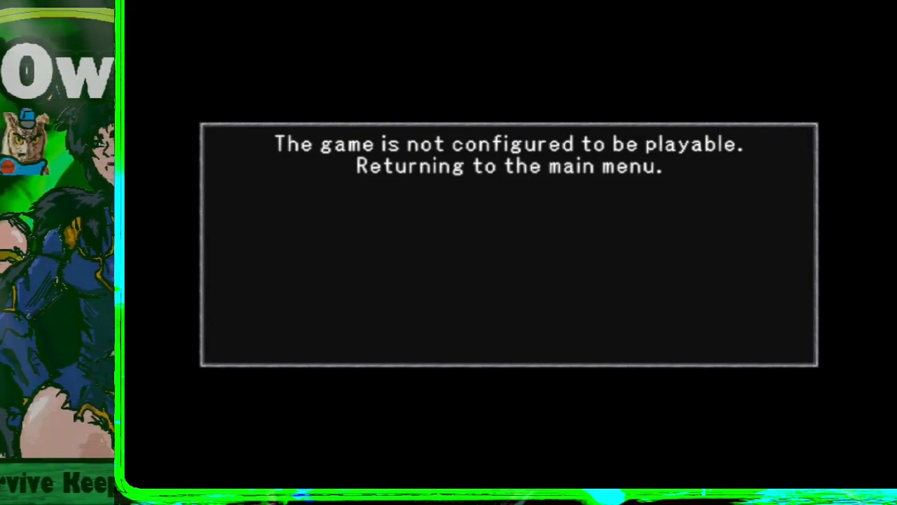
pyautogui.press('Return')
pyautogui.press('Right')
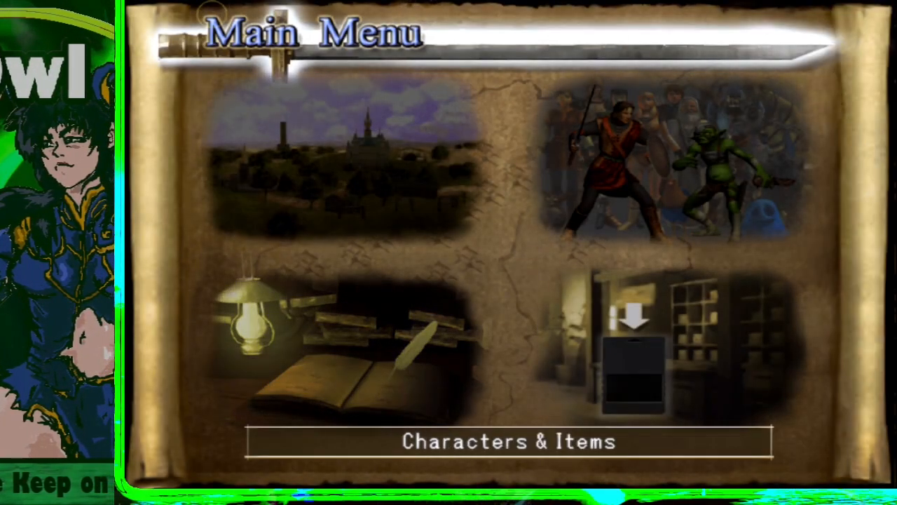
pyautogui.press('Up')
pyautogui.press('Return')
pyautogui.press('Down')
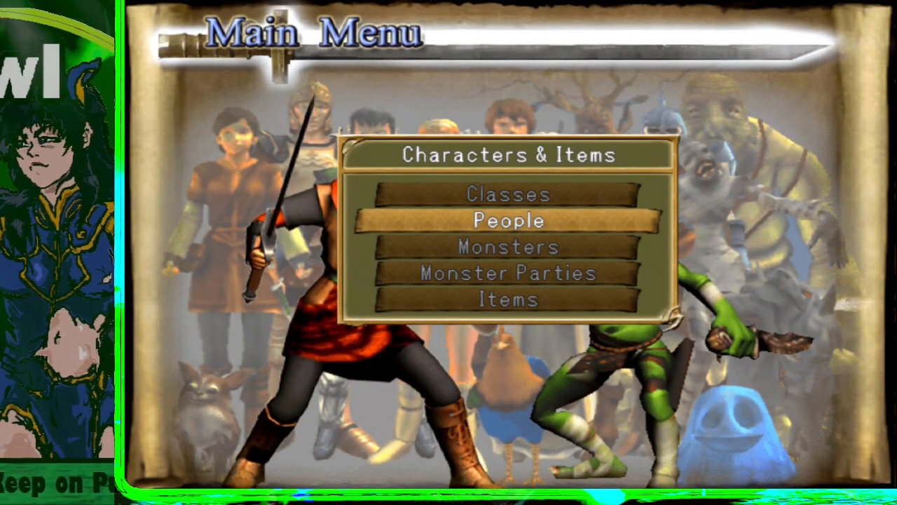
pyautogui.press('Escape')
# Step: Open the Story Settings under Story and Rules
pyautogui.press('Down')
pyautogui.press('Left')
pyautogui.press('Return')
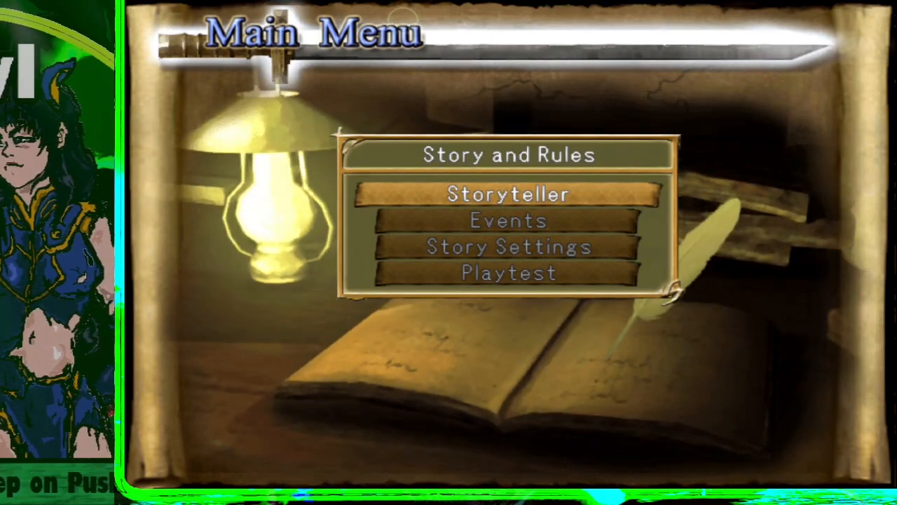
pyautogui.press('Down')
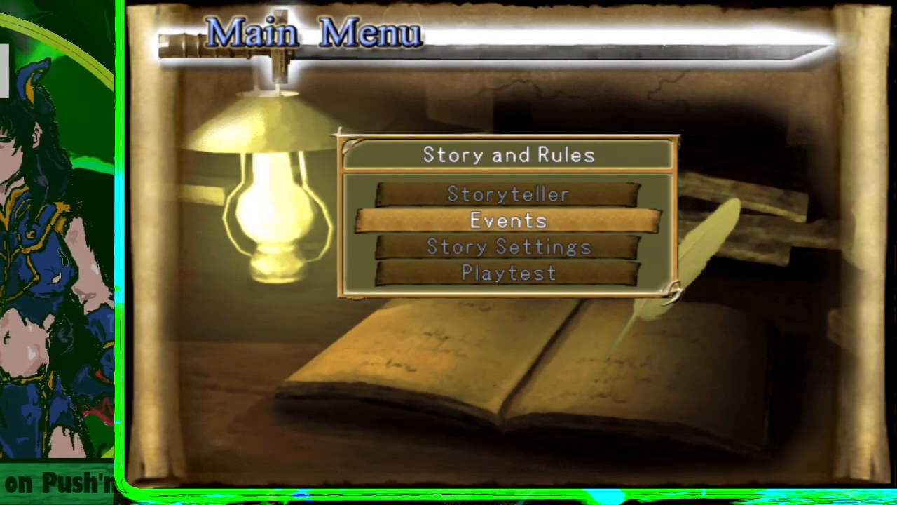
pyautogui.press('Down')
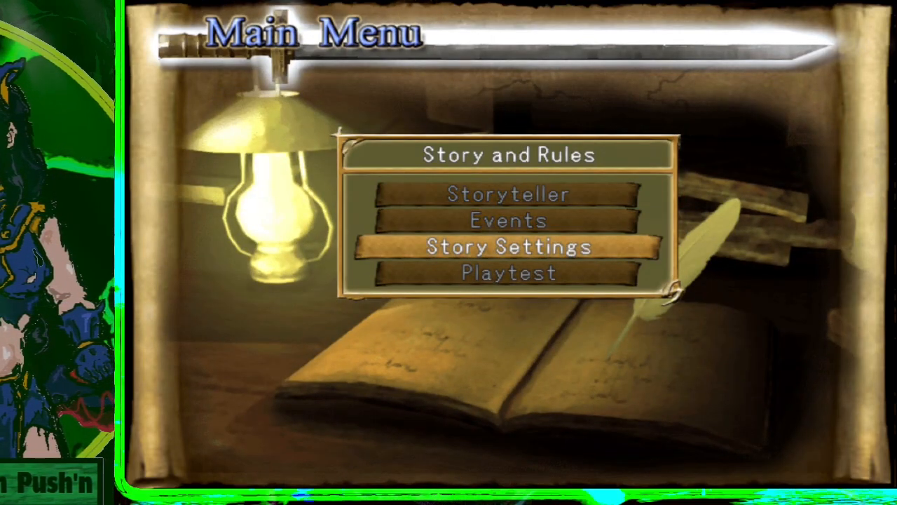
pyautogui.press('Return')
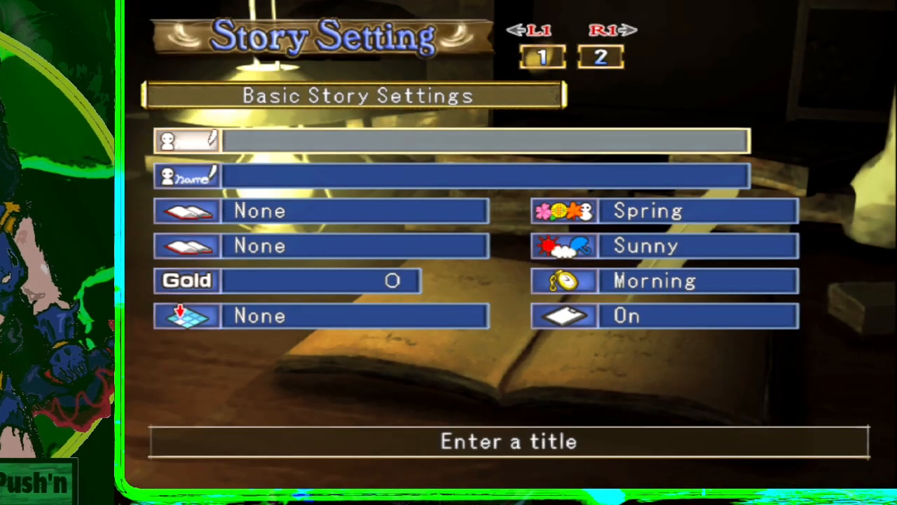
# Step: Choose New Field 01 as the location for the story's start position
pyautogui.press('Down')
pyautogui.press('Down')
pyautogui.press('Down')
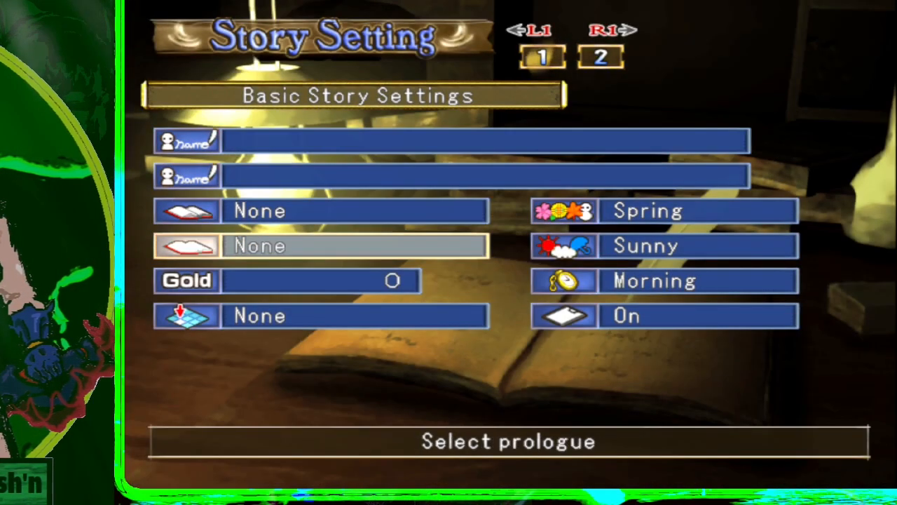
pyautogui.press('Down')
pyautogui.press('Down')
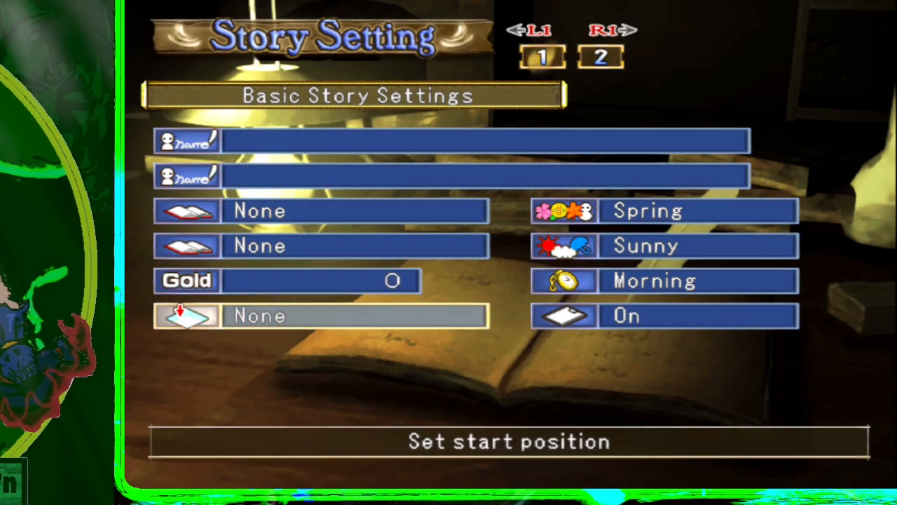
pyautogui.press('Return')
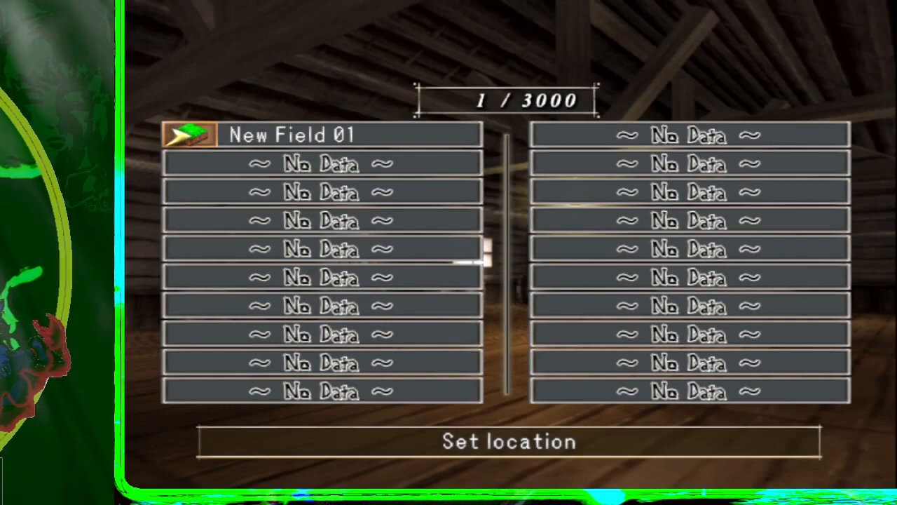
pyautogui.press('Return')
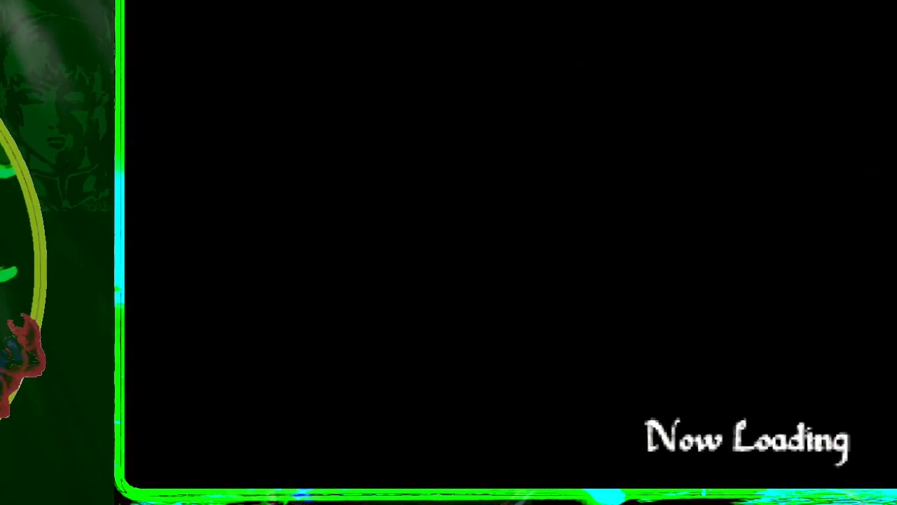
# Step: Place the start position at about vertical -200, horizontal 172 on New Field 01, facing the two placed events
pyautogui.press('Up')
pyautogui.press('Right')
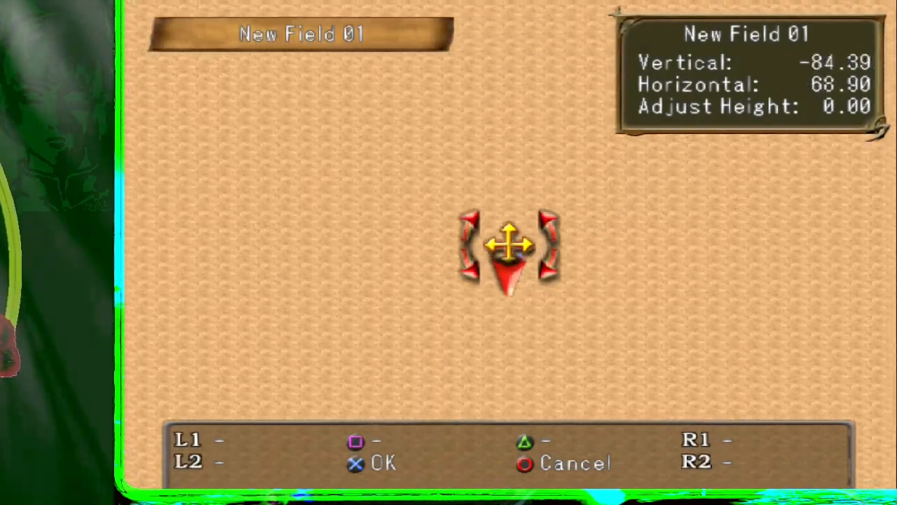
pyautogui.press('Up')
pyautogui.press('Right')
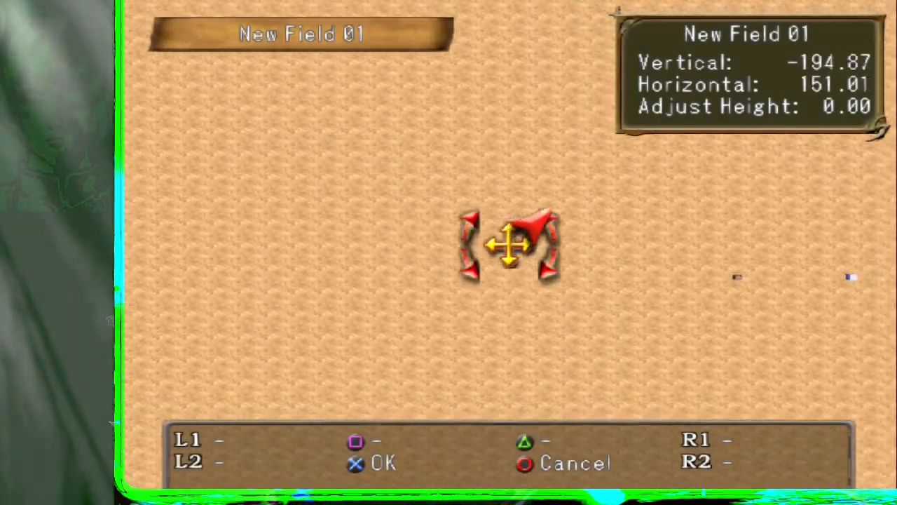
pyautogui.press('Left')
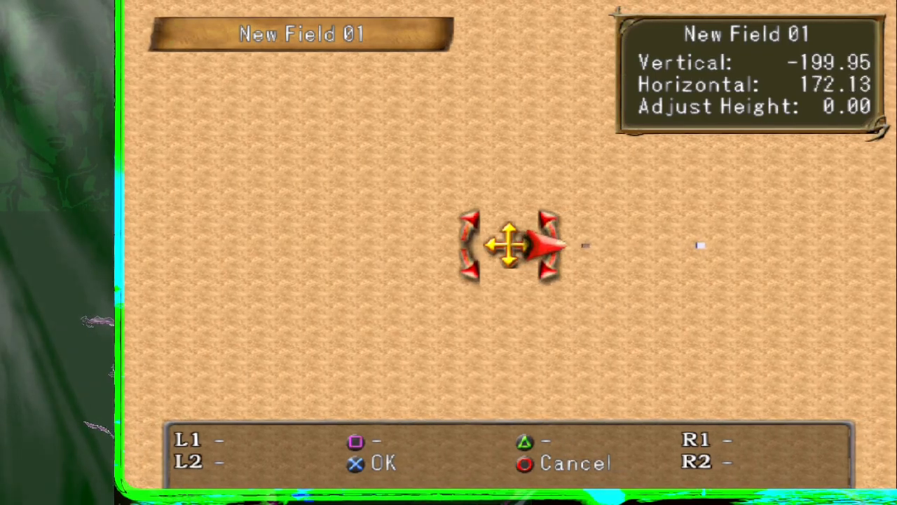
pyautogui.press('x')
pyautogui.press('x')
# Step: Set New Chara. 02 as the first party member in the Party Settings
pyautogui.press('e')
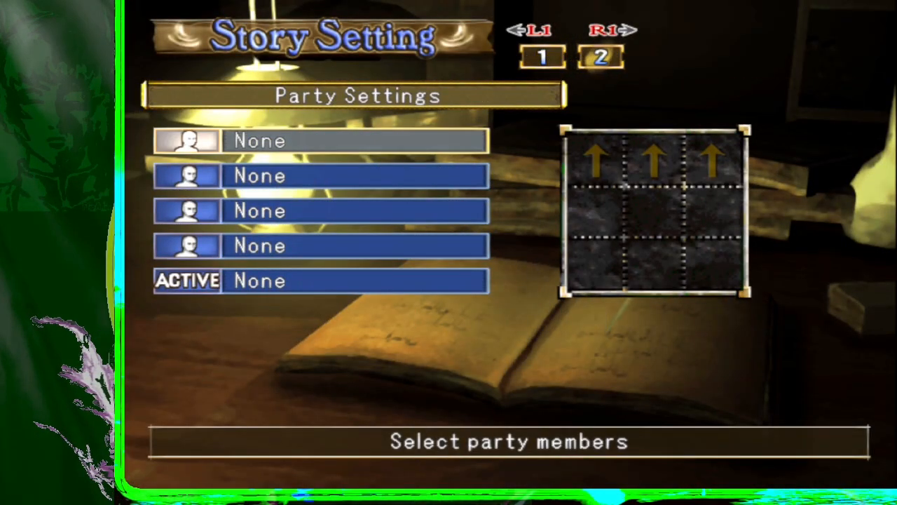
pyautogui.press('x')
pyautogui.press('Down')
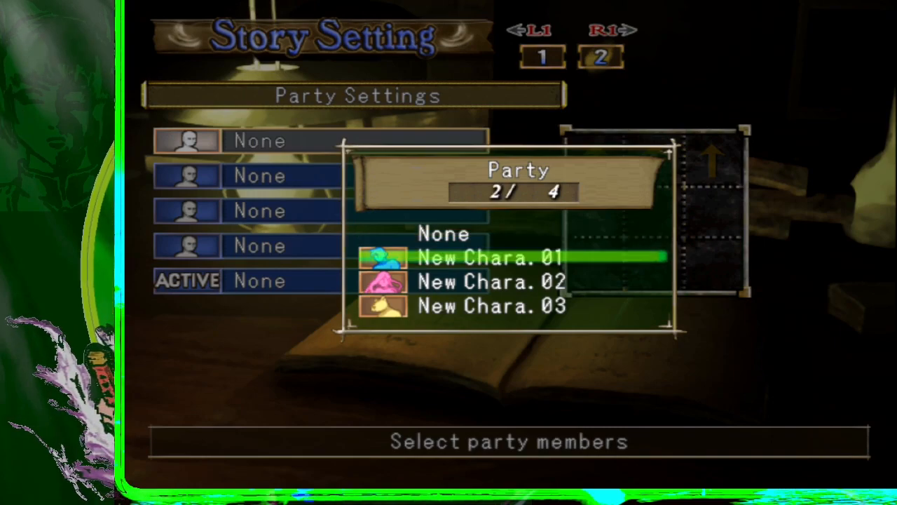
pyautogui.press('Down')
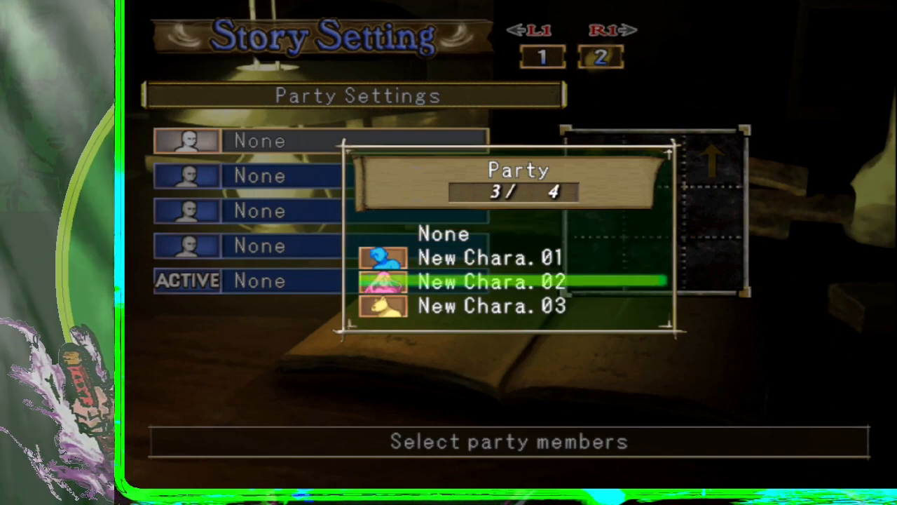
pyautogui.press('x')
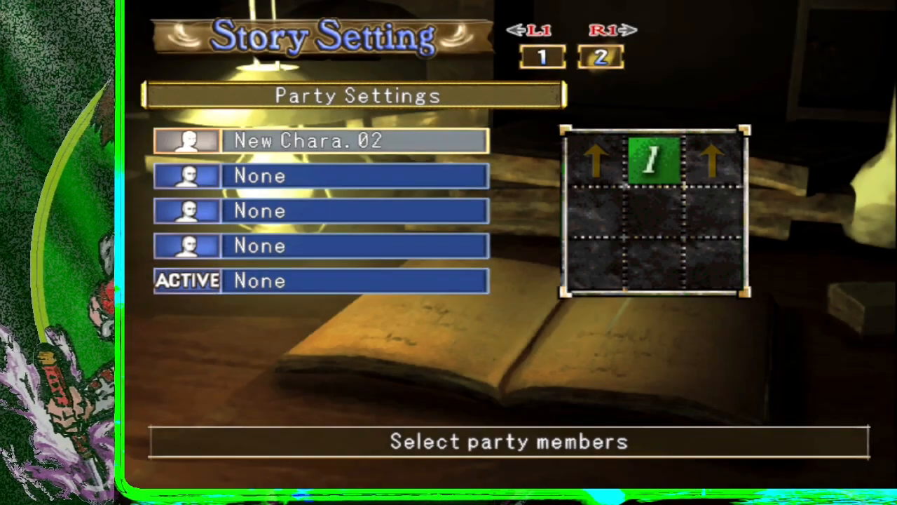
pyautogui.press('Down')
pyautogui.press('Down')
pyautogui.press('Right')
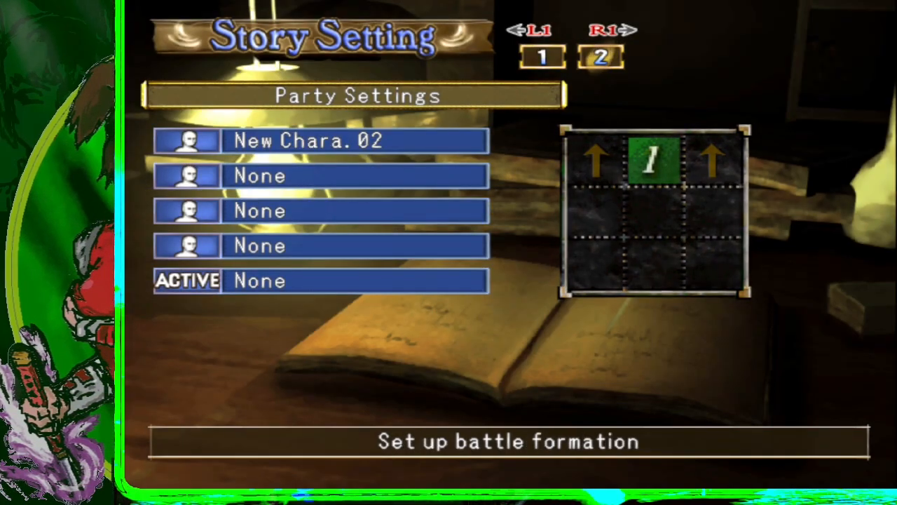
pyautogui.press('x')
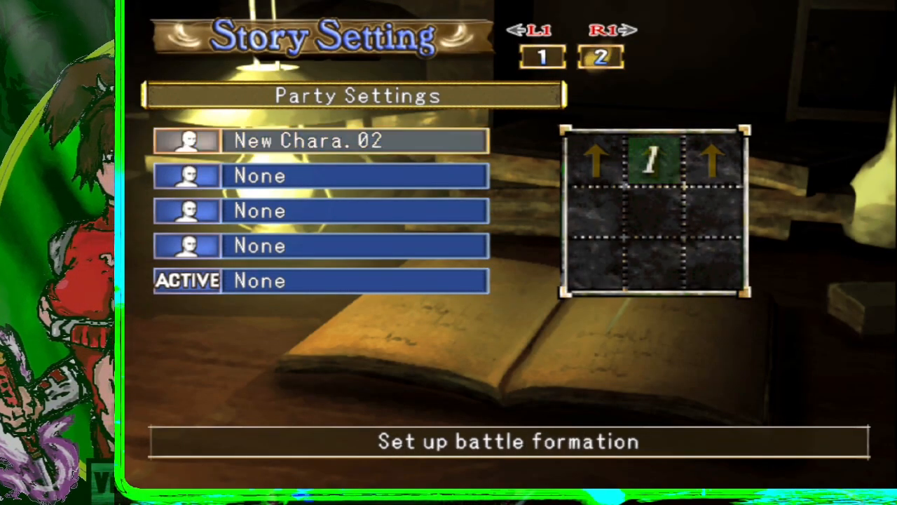
pyautogui.press('Up')
pyautogui.press('Down')
pyautogui.press('Down')
pyautogui.press('Down')
pyautogui.press('Down')
pyautogui.press('Down')
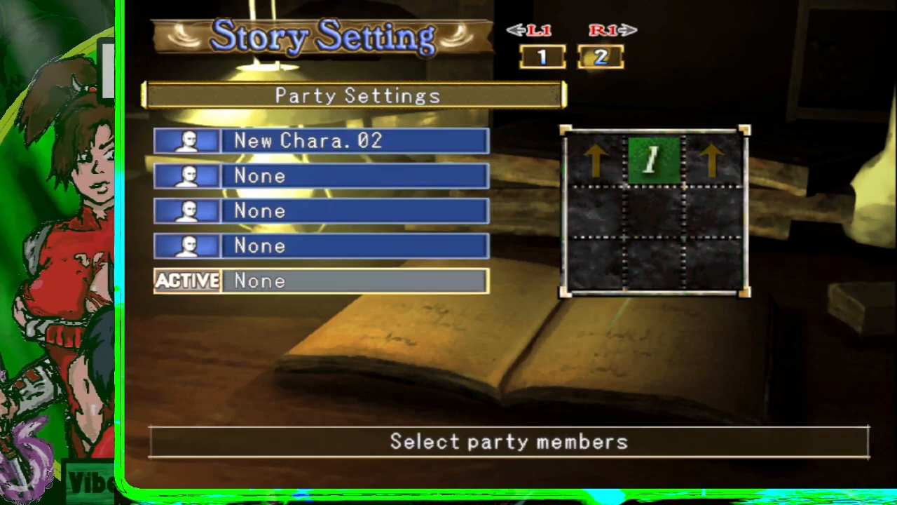
pyautogui.press('x')
pyautogui.press('Escape')
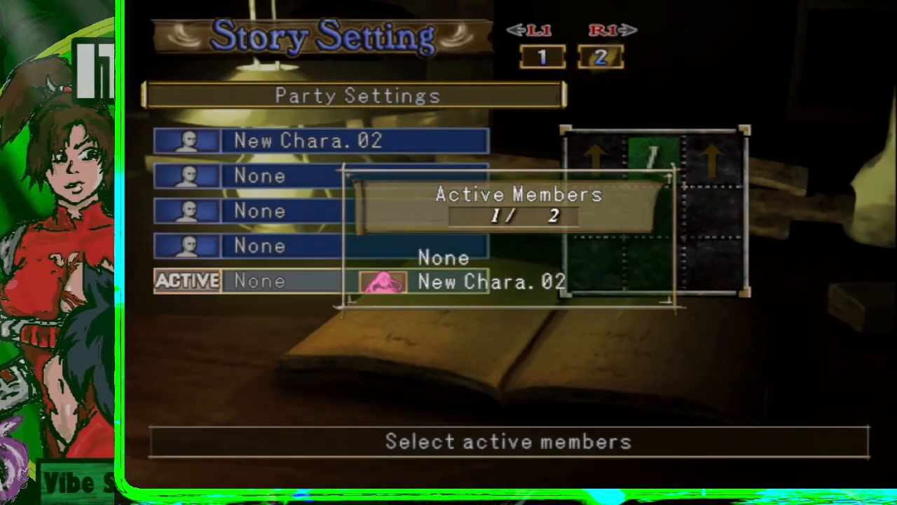
# Step: Close the Story Settings and save the Game System data
pyautogui.press('Escape')
pyautogui.press('Left')
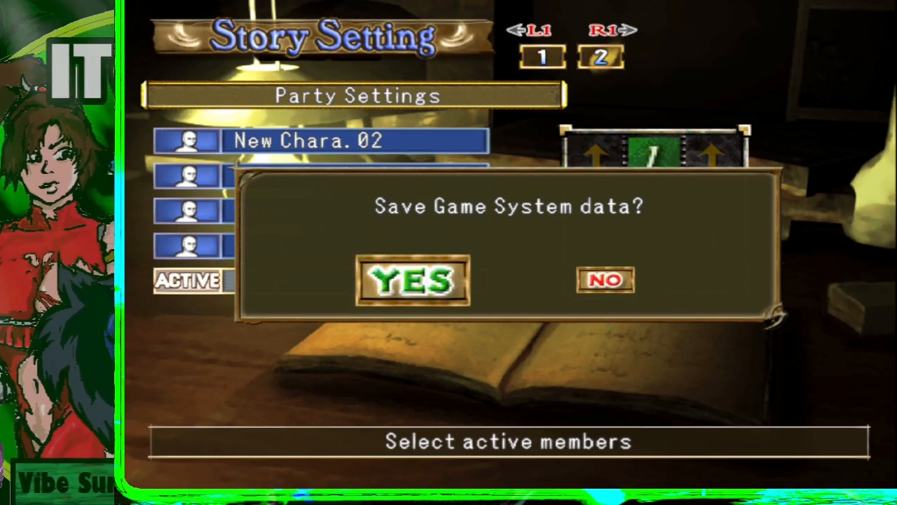
pyautogui.press('x')
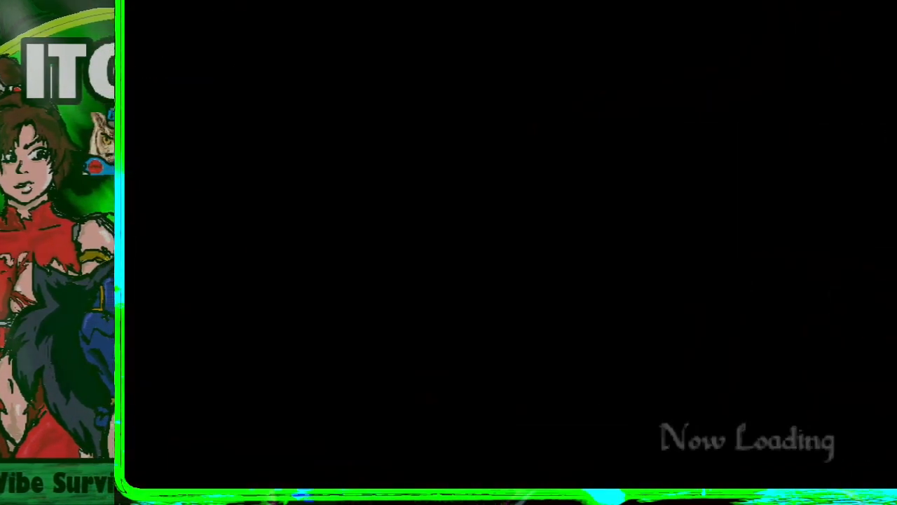
# Step: Start a playtest of the story from the Story and Rules section
pyautogui.press('x')
pyautogui.press('Up')
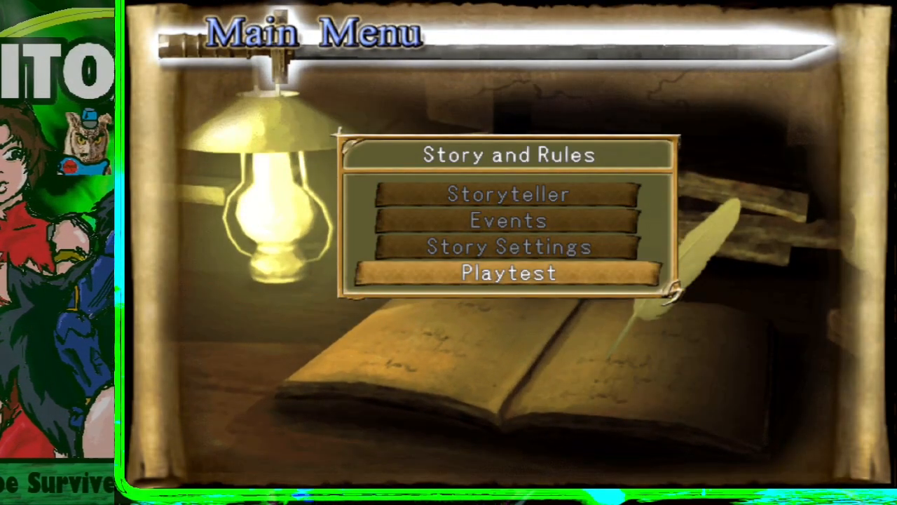
pyautogui.press('x')
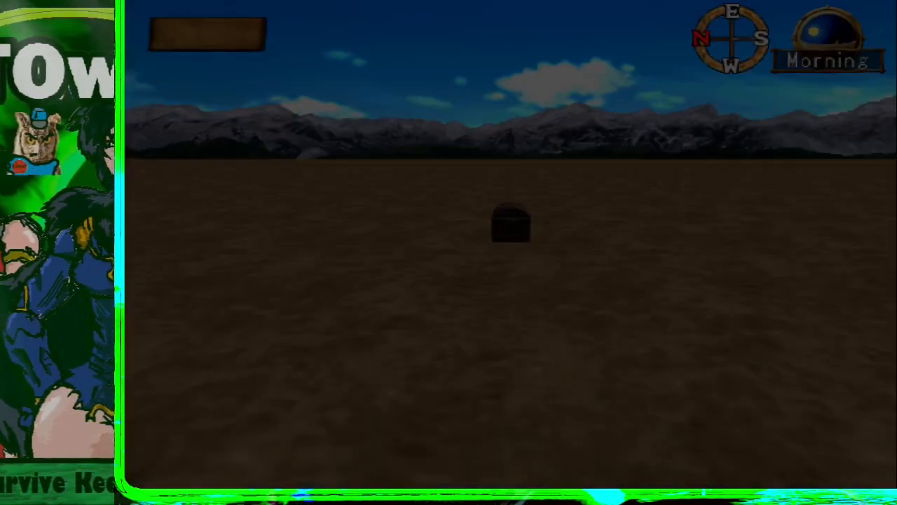
# Step: Walk the party leader across New Field 01 up to the treasure chest event
pyautogui.press('Up')
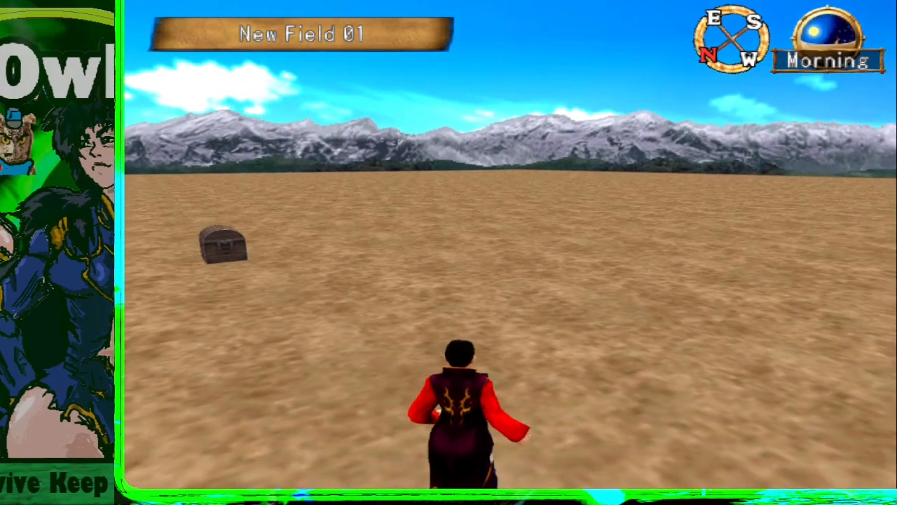
pyautogui.press('Left')
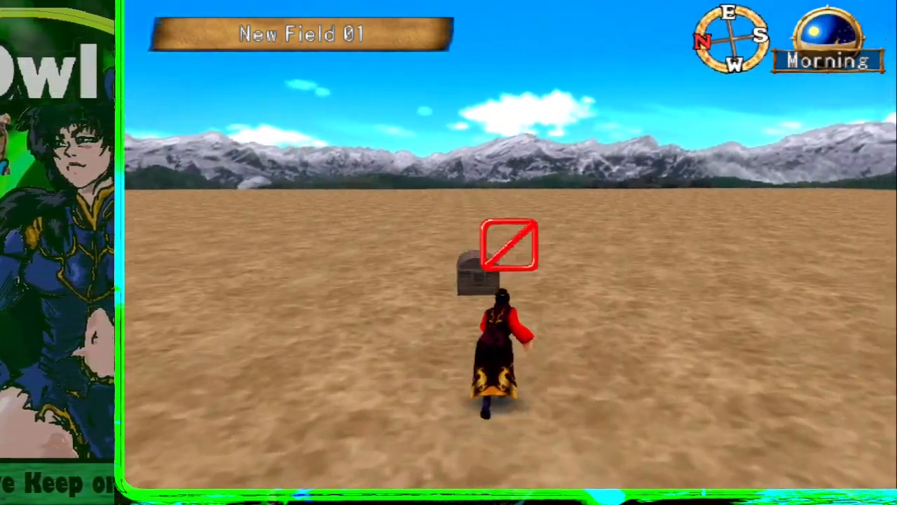
pyautogui.press('Left')
pyautogui.press('Up')
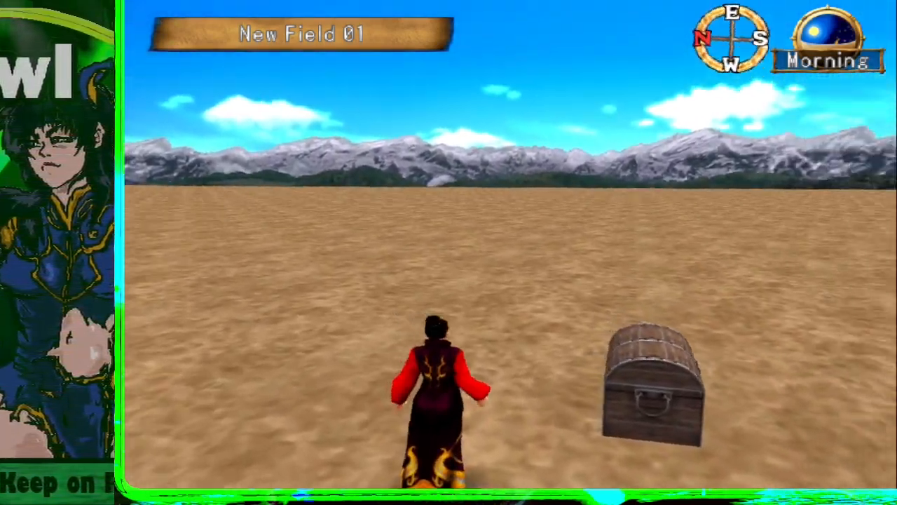
pyautogui.press('Right')
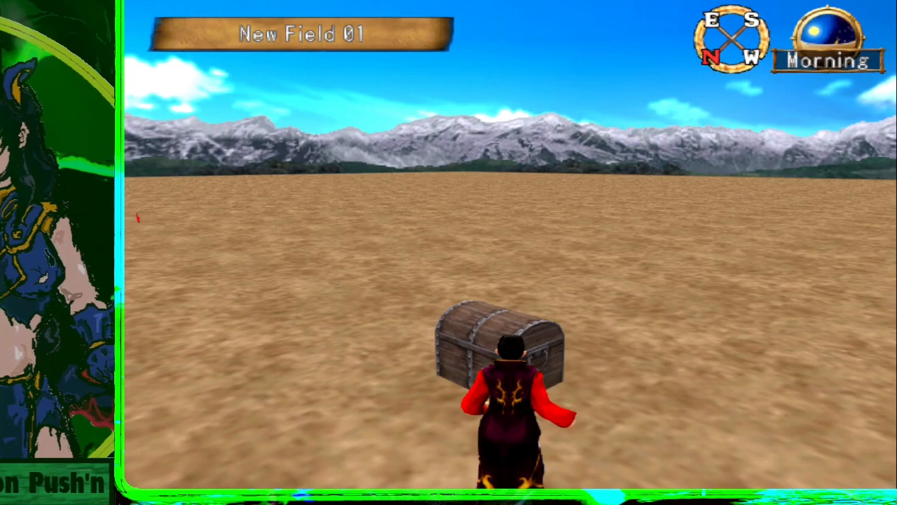
pyautogui.press('Right')
pyautogui.press('Left')
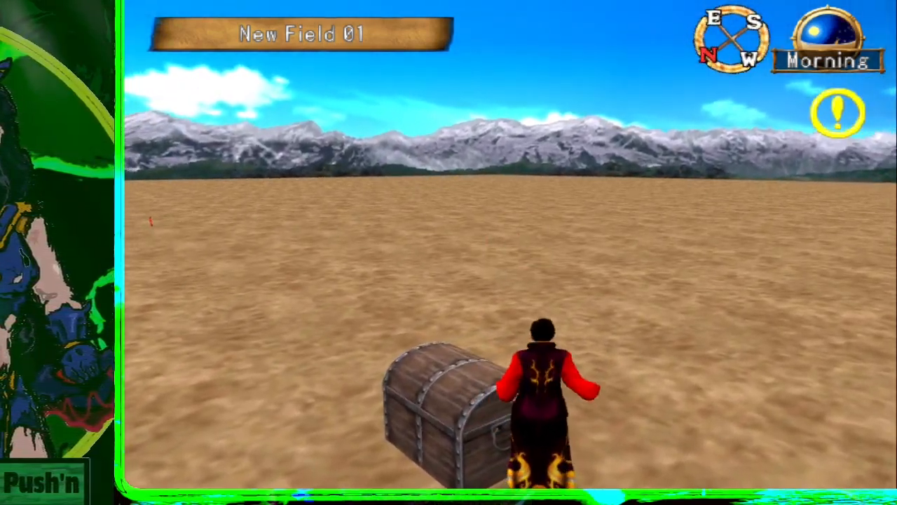
# Step: Move the character around the treasure chest while checking whether the time of day advances from Morning
pyautogui.press('Left')
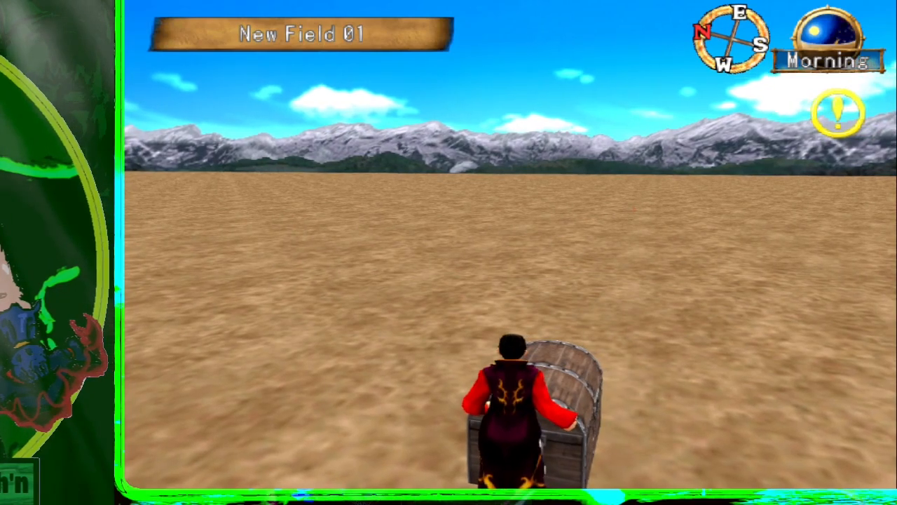
pyautogui.press('Left')
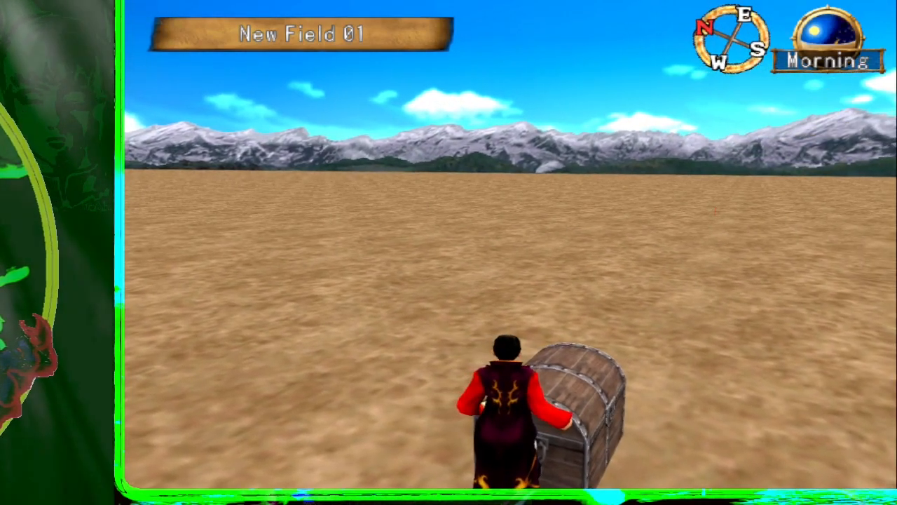
pyautogui.press('Left')
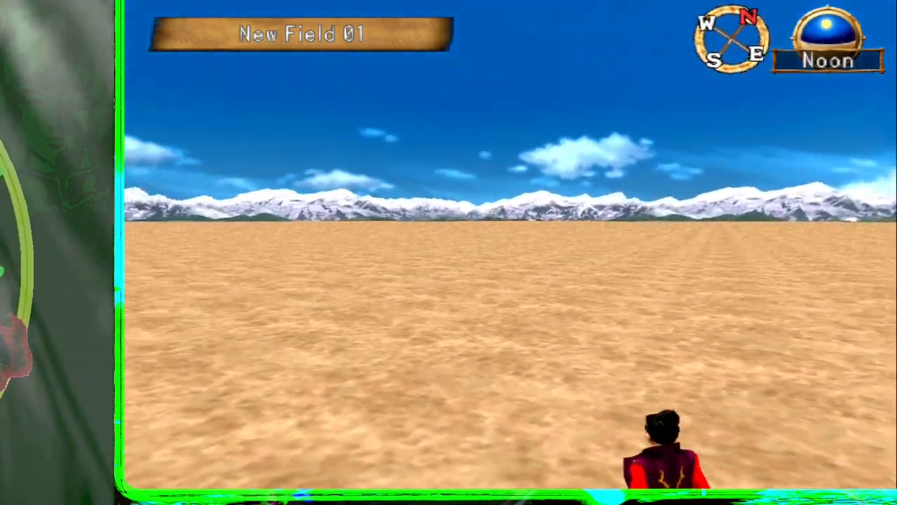
pyautogui.press('Left')
pyautogui.press('Left')
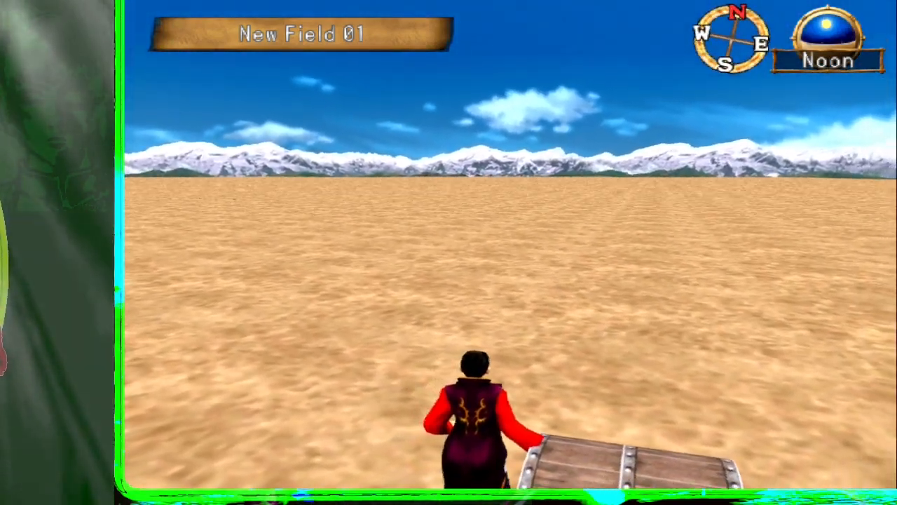